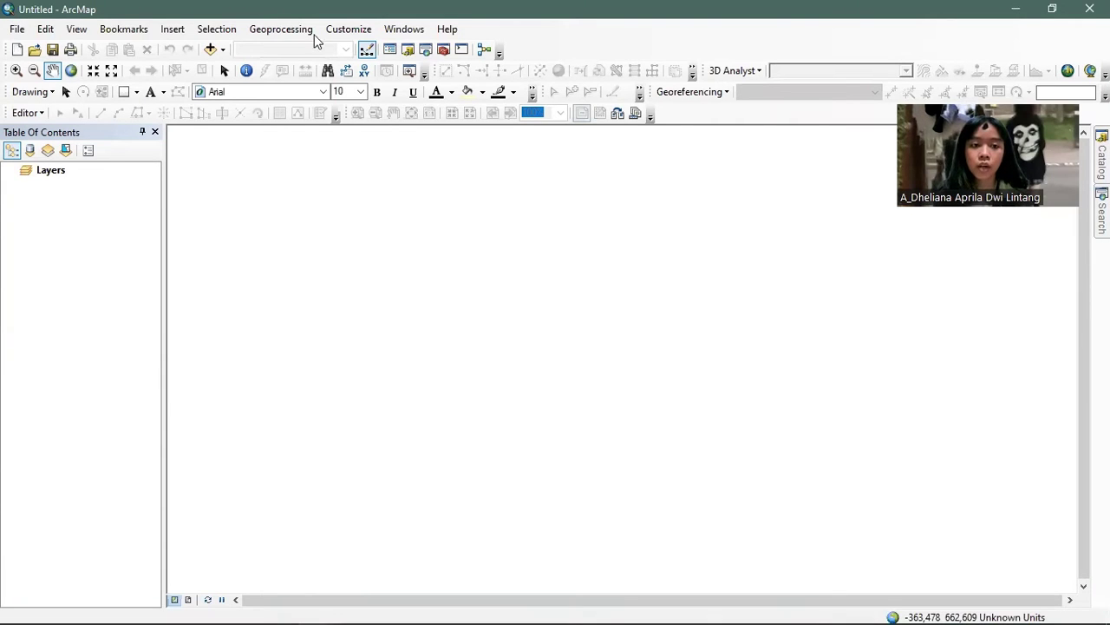
- Look through the available toolbars and the Extensions list under the Customize menu
{"action": "left_click", "coordinate": [347, 30]}
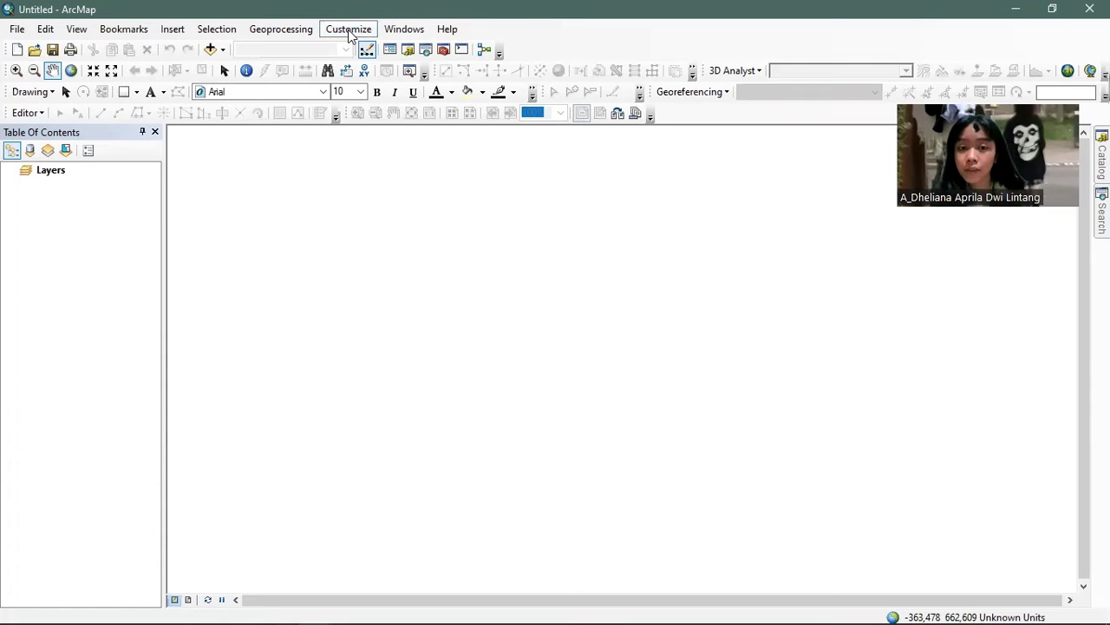
{"action": "left_click", "coordinate": [350, 33]}
{"action": "mouse_move", "coordinate": [356, 50]}
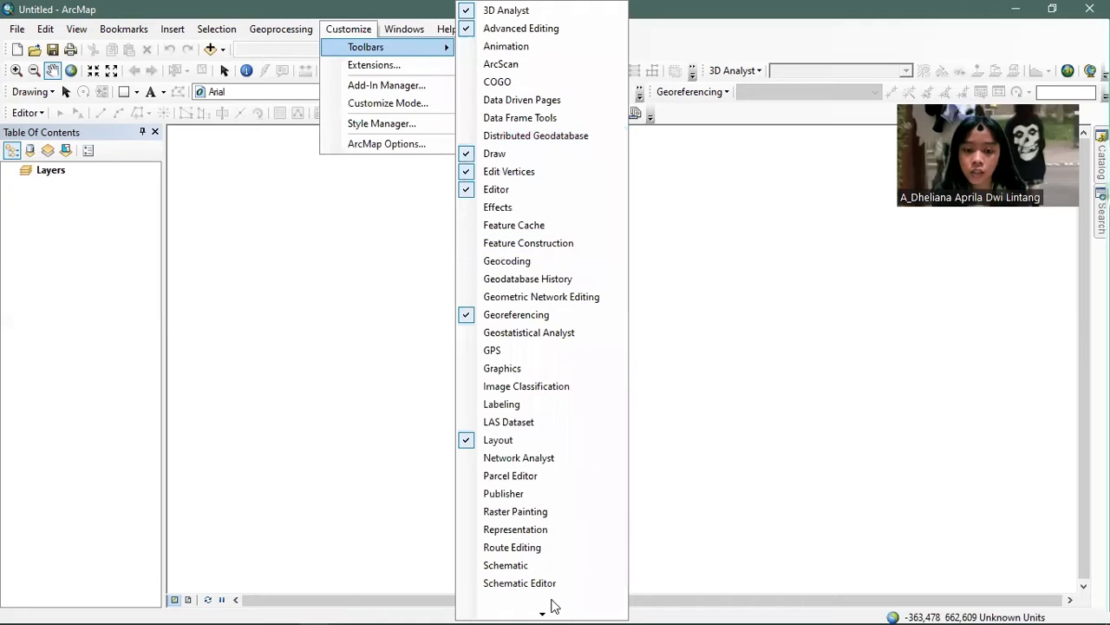
{"action": "mouse_move", "coordinate": [546, 607]}
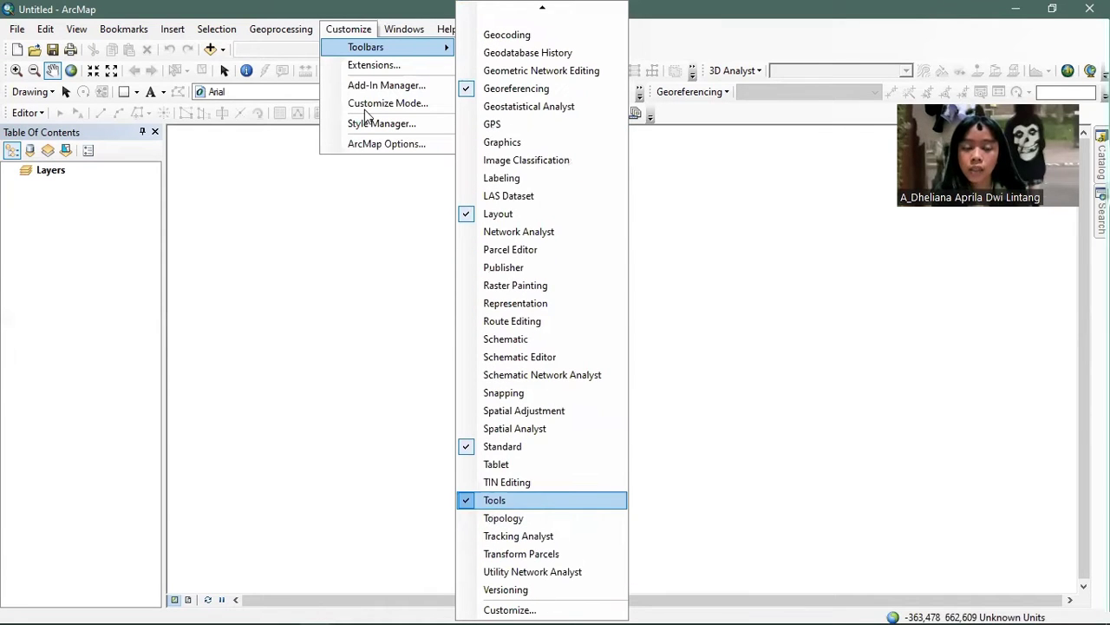
{"action": "left_click", "coordinate": [388, 69]}
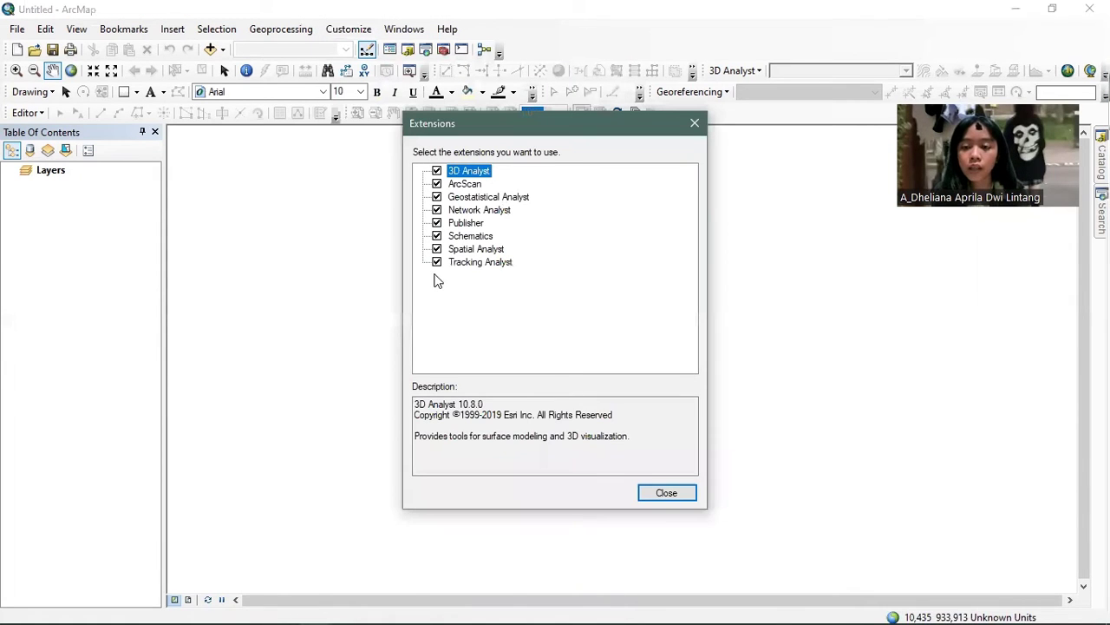
{"action": "left_click", "coordinate": [666, 492]}
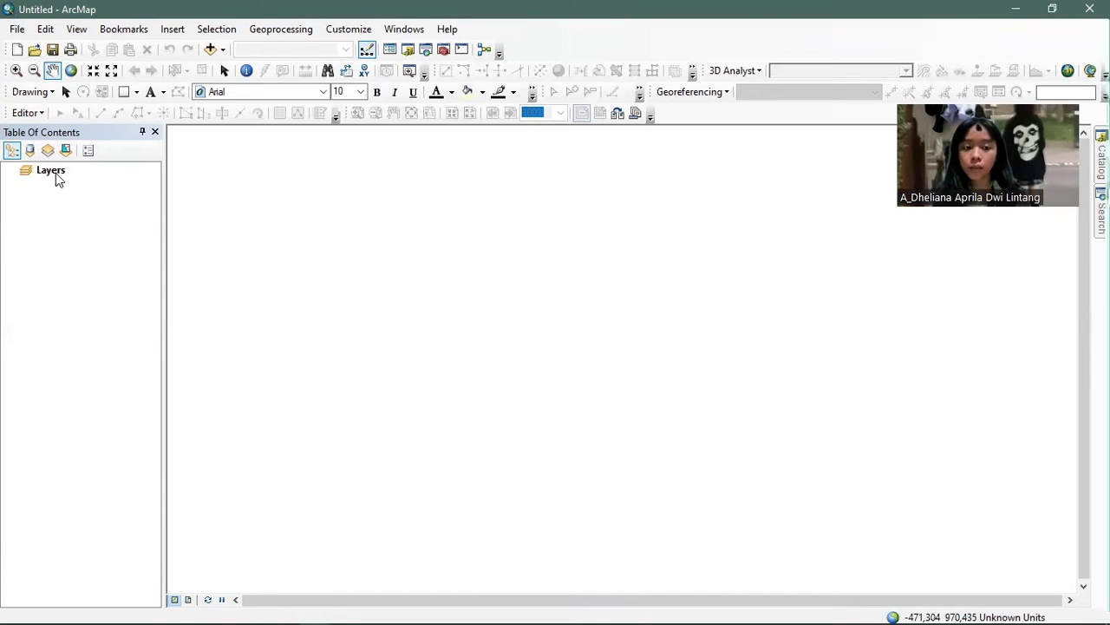
- Assign WGS 1984 UTM Zone 49S (Southern Hemisphere) to the Layers data frame
{"action": "right_click", "coordinate": [45, 174]}
{"action": "left_click", "coordinate": [136, 527]}
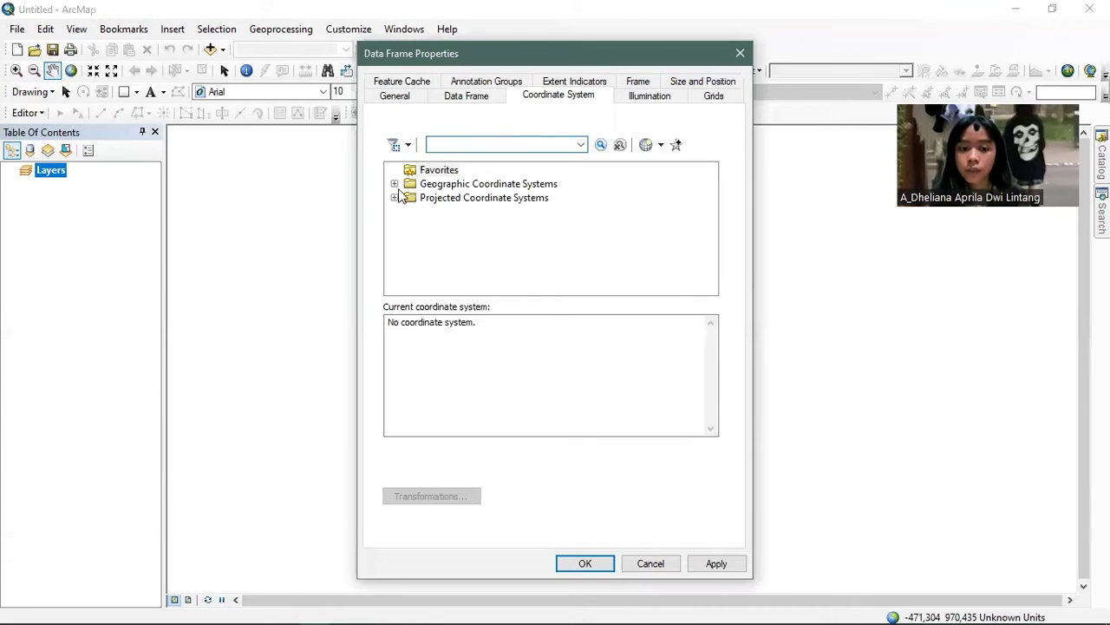
{"action": "left_click", "coordinate": [394, 199]}
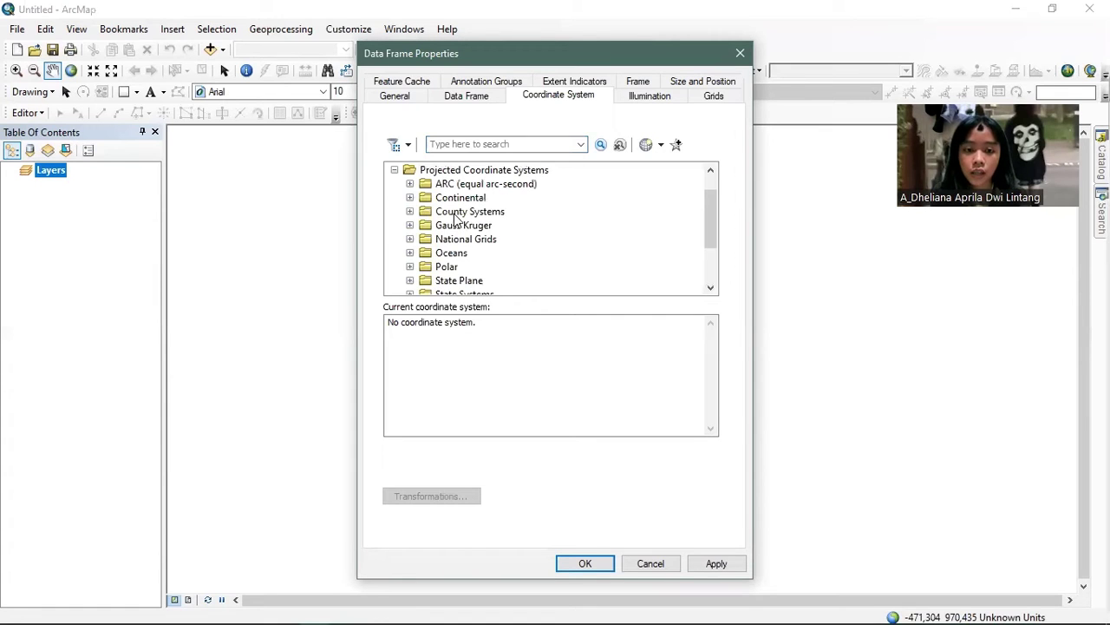
{"action": "scroll", "coordinate": [441, 244], "scroll_direction": "down", "scroll_amount": 2}
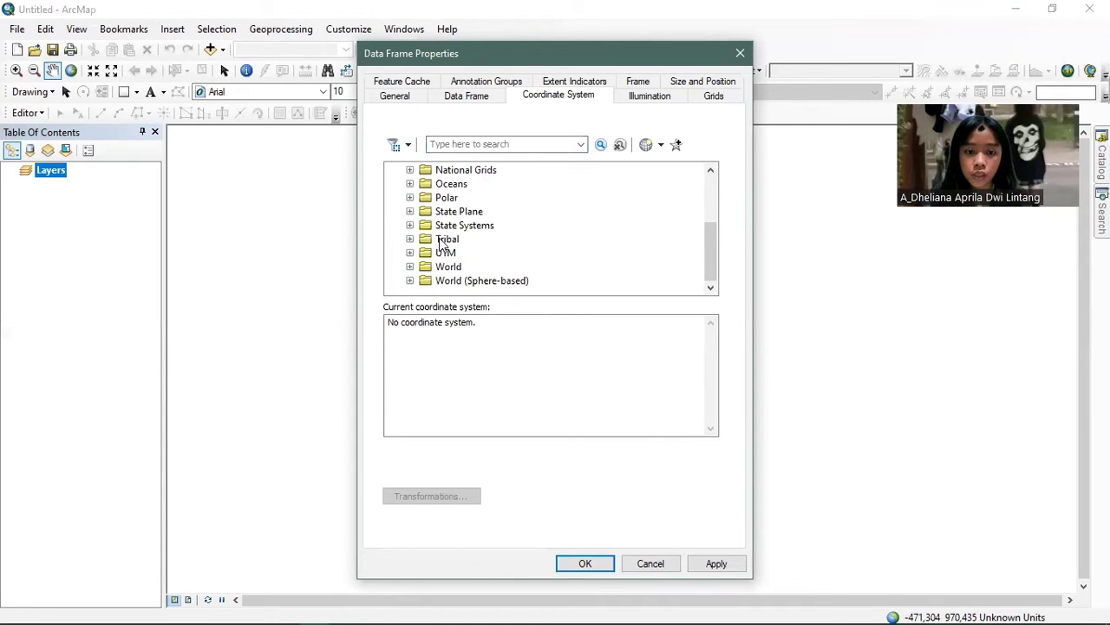
{"action": "left_click", "coordinate": [410, 252]}
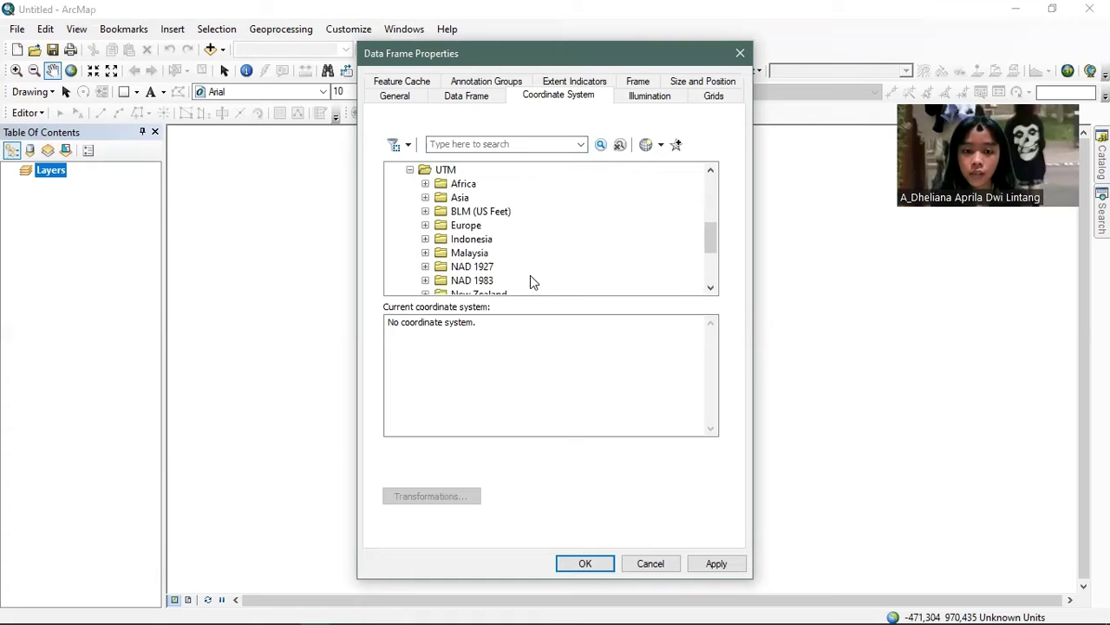
{"action": "scroll", "coordinate": [434, 284], "scroll_direction": "down", "scroll_amount": 2}
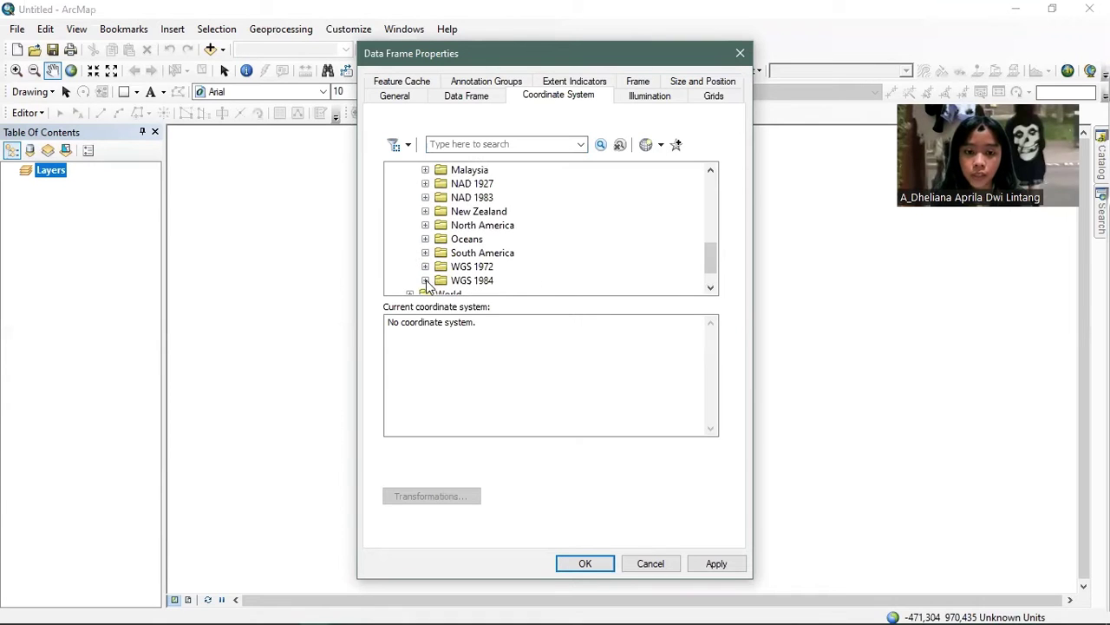
{"action": "double_click", "coordinate": [444, 280]}
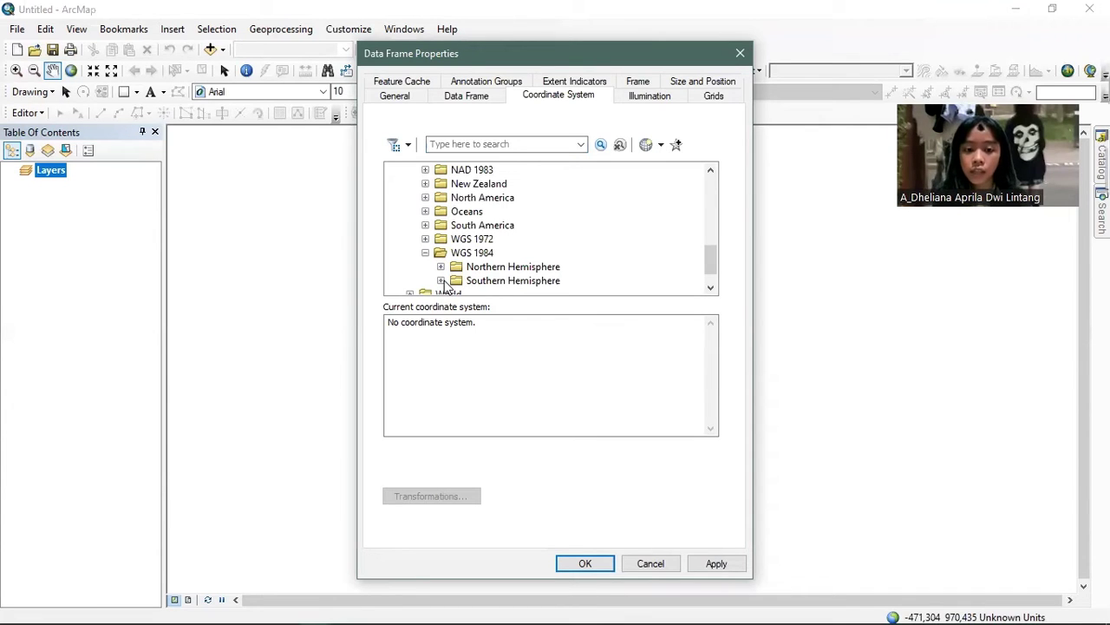
{"action": "left_click", "coordinate": [441, 281]}
{"action": "scroll", "coordinate": [512, 254], "scroll_direction": "down", "scroll_amount": 2}
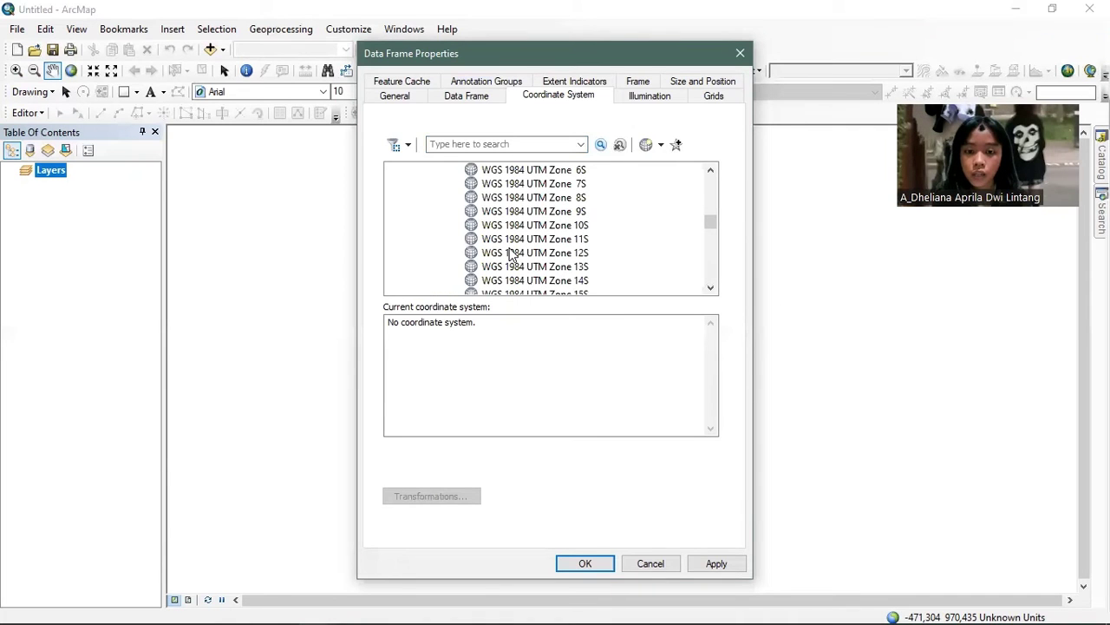
{"action": "scroll", "coordinate": [538, 252], "scroll_direction": "down", "scroll_amount": 6}
{"action": "scroll", "coordinate": [543, 249], "scroll_direction": "down", "scroll_amount": 4}
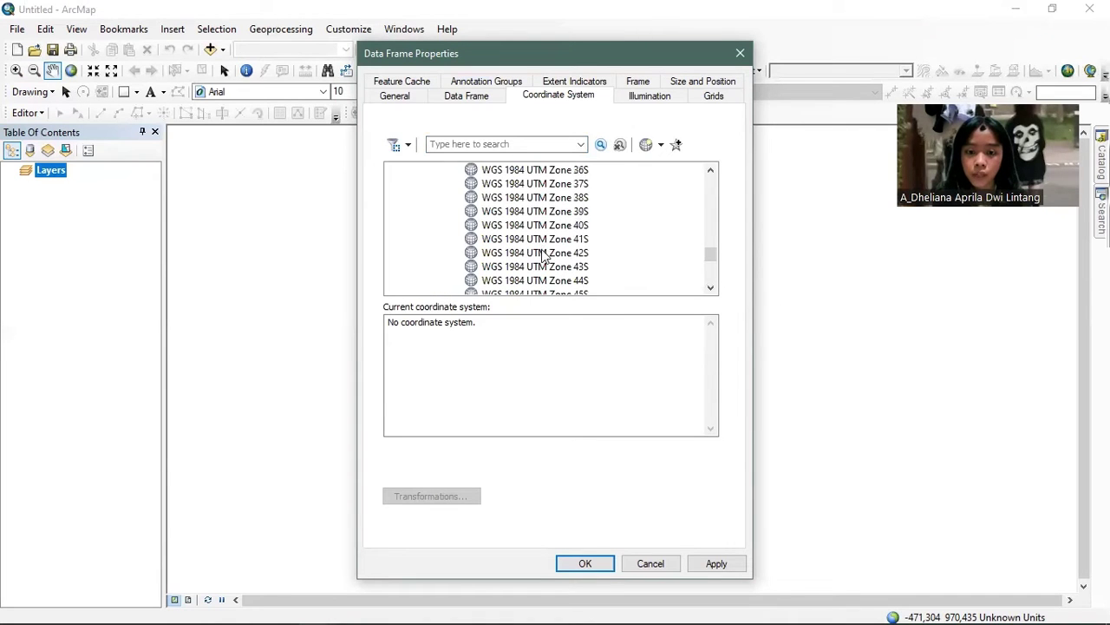
{"action": "scroll", "coordinate": [555, 246], "scroll_direction": "down", "scroll_amount": 4}
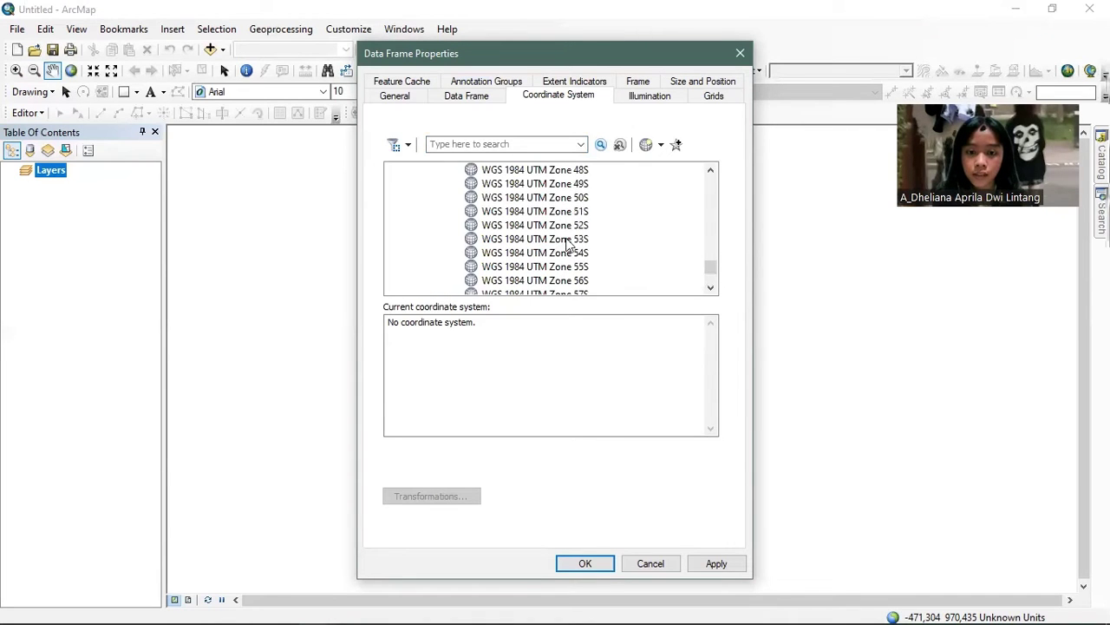
{"action": "left_click", "coordinate": [556, 184]}
{"action": "left_click", "coordinate": [584, 564]}
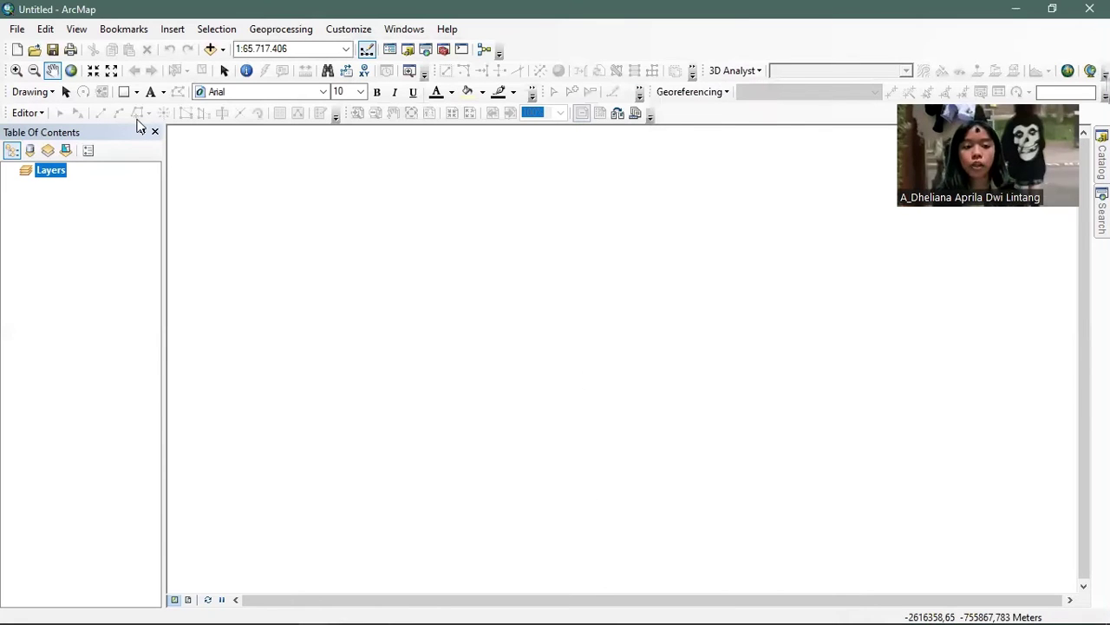
{"action": "right_click", "coordinate": [49, 177]}
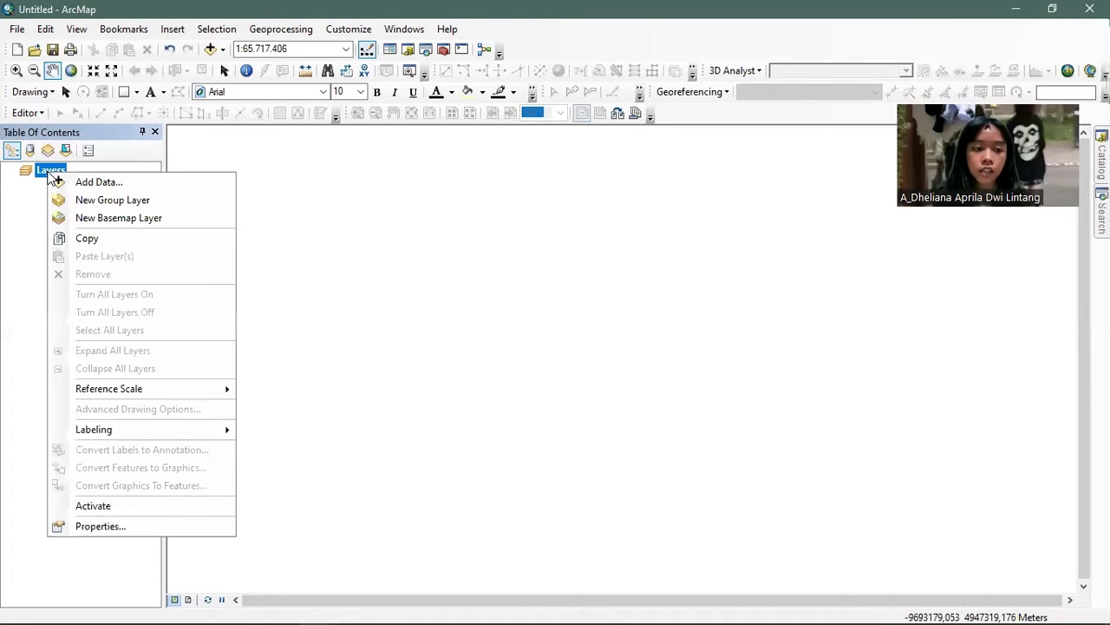
{"action": "left_click", "coordinate": [77, 185]}
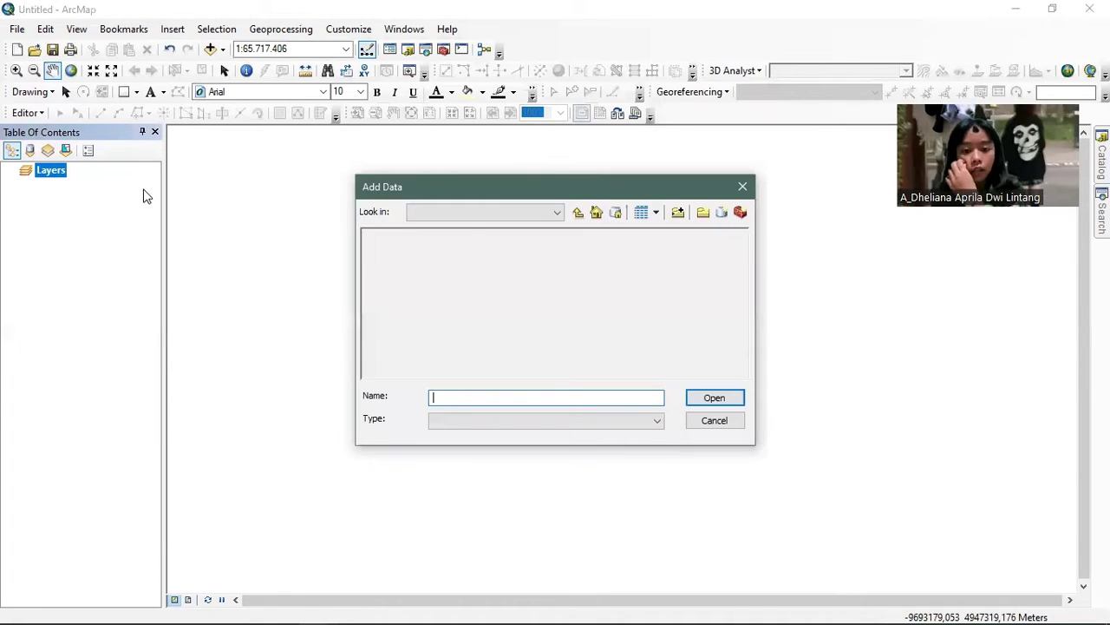
{"action": "left_click", "coordinate": [453, 245]}
{"action": "left_click", "coordinate": [714, 397]}
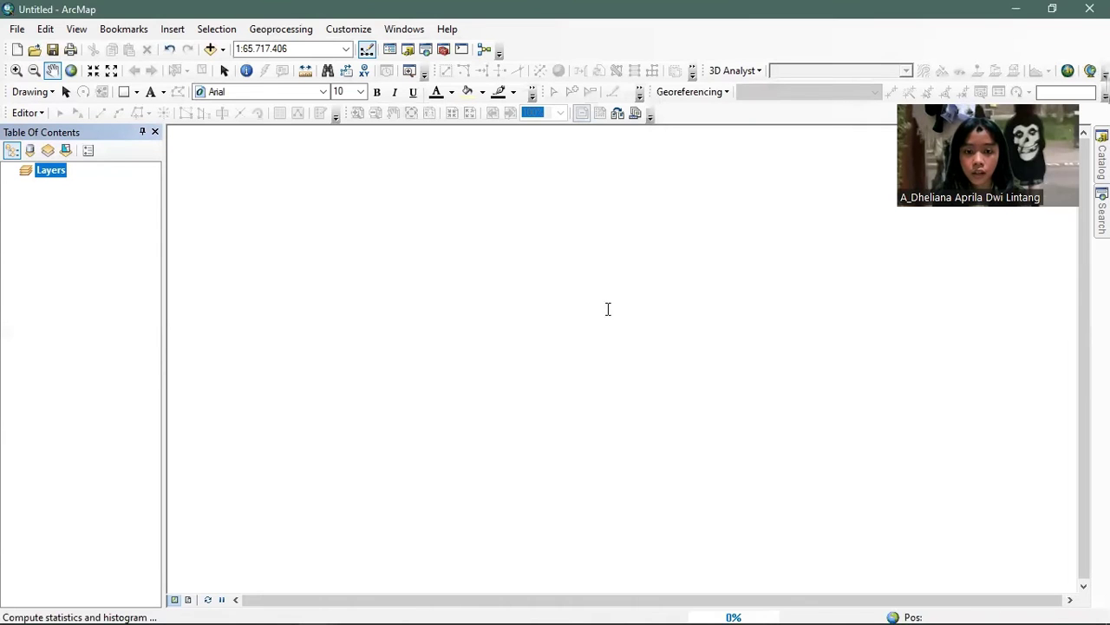
{"action": "left_click", "coordinate": [658, 389]}
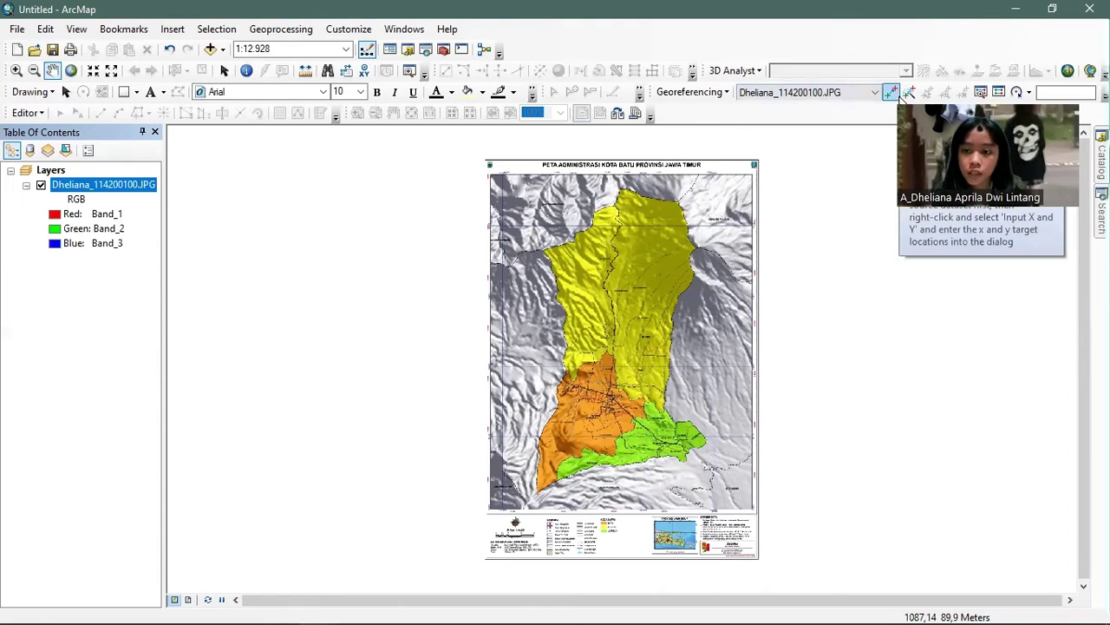
- Start the Add Control Points tool and zoom in on the map's top-left grid corner
{"action": "left_click_drag", "start_coordinate": [893, 272], "coordinate": [893, 272]}
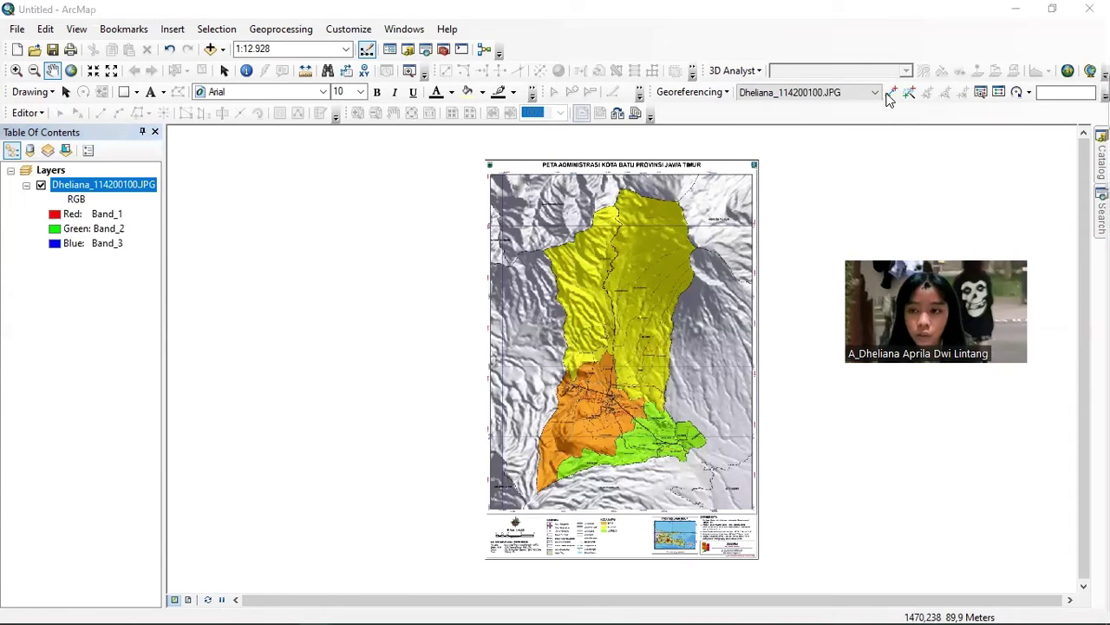
{"action": "left_click", "coordinate": [891, 93]}
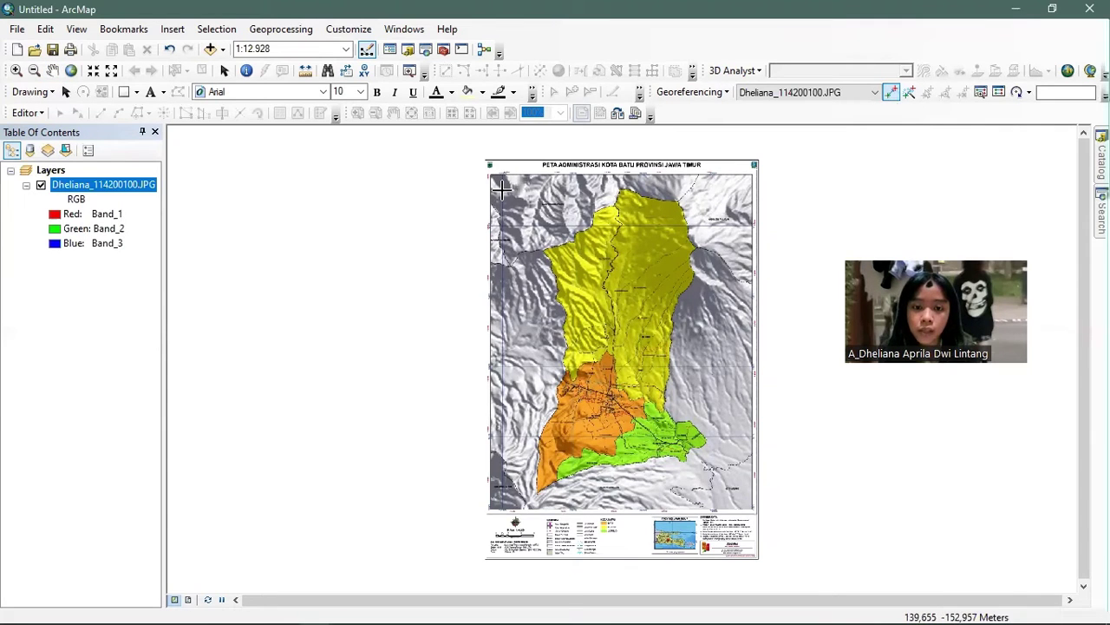
{"action": "scroll", "coordinate": [501, 187], "scroll_direction": "down", "scroll_amount": 2}
{"action": "scroll", "coordinate": [499, 182], "scroll_direction": "down", "scroll_amount": 3}
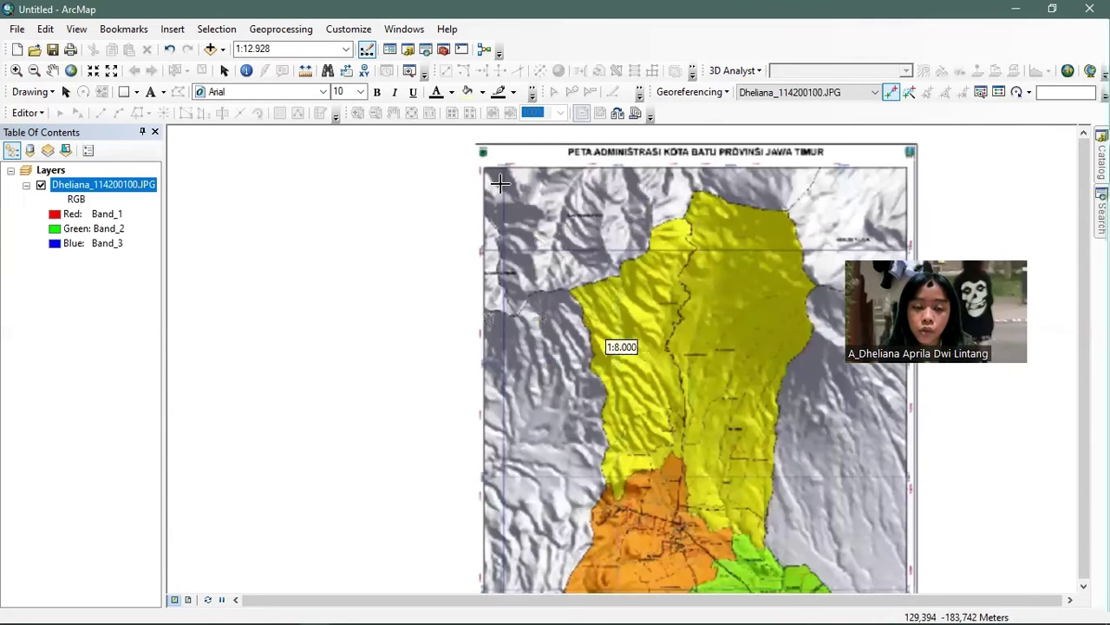
{"action": "scroll", "coordinate": [500, 182], "scroll_direction": "down", "scroll_amount": 2}
{"action": "scroll", "coordinate": [509, 139], "scroll_direction": "down", "scroll_amount": 2}
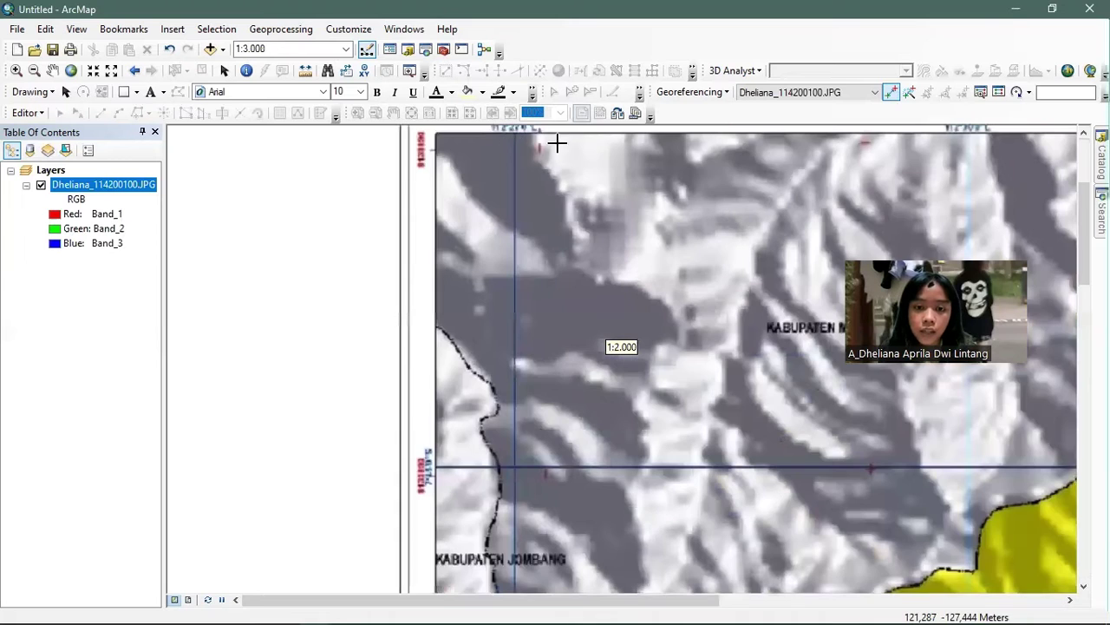
{"action": "scroll", "coordinate": [528, 156], "scroll_direction": "down", "scroll_amount": 2}
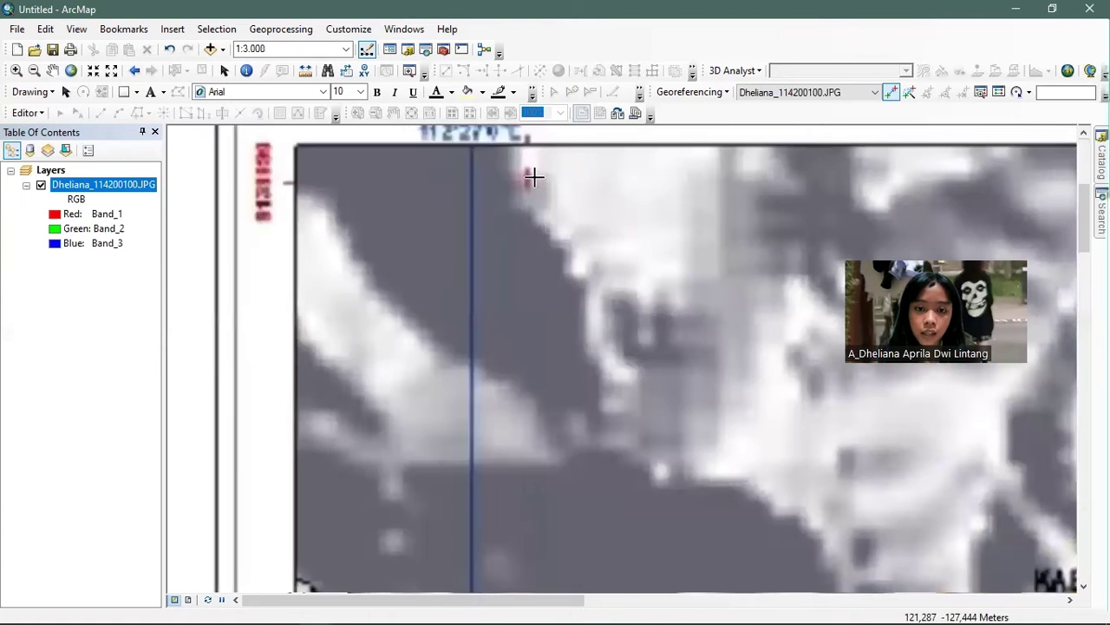
{"action": "scroll", "coordinate": [526, 178], "scroll_direction": "down", "scroll_amount": 2}
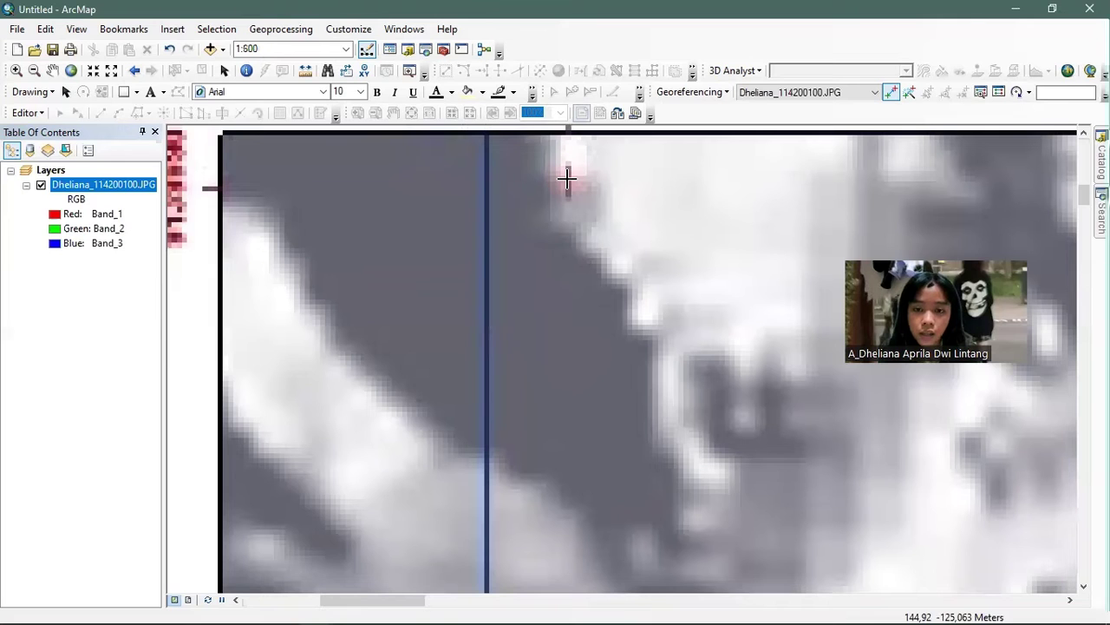
- Link the top-left grid corner to target X 1324100, Y 9139990
{"action": "left_click", "coordinate": [567, 178]}
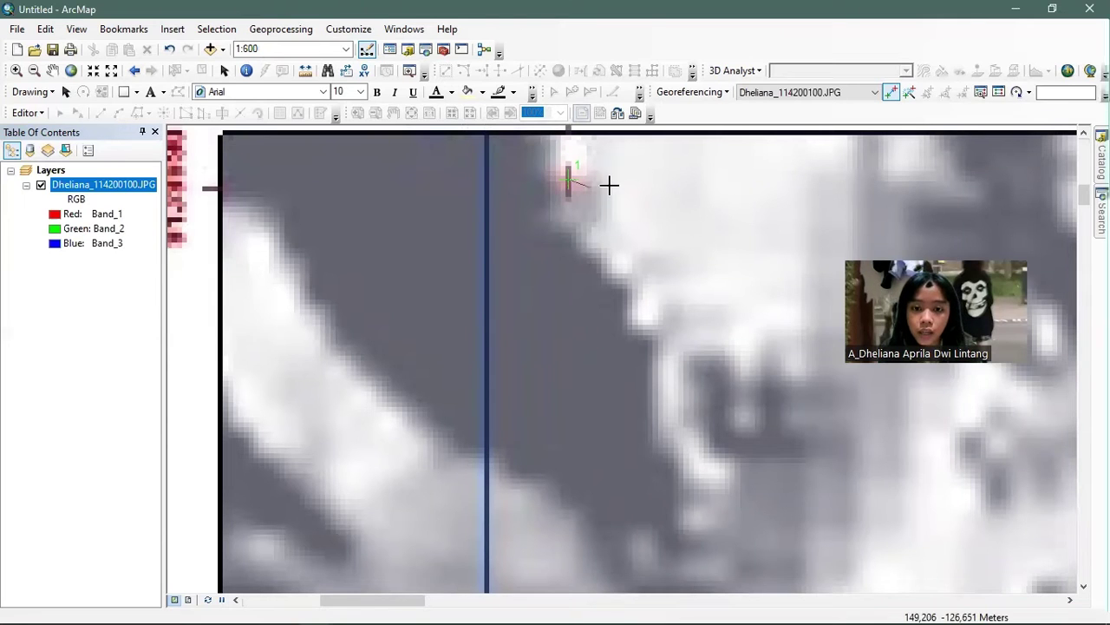
{"action": "right_click", "coordinate": [610, 186]}
{"action": "left_click", "coordinate": [633, 198]}
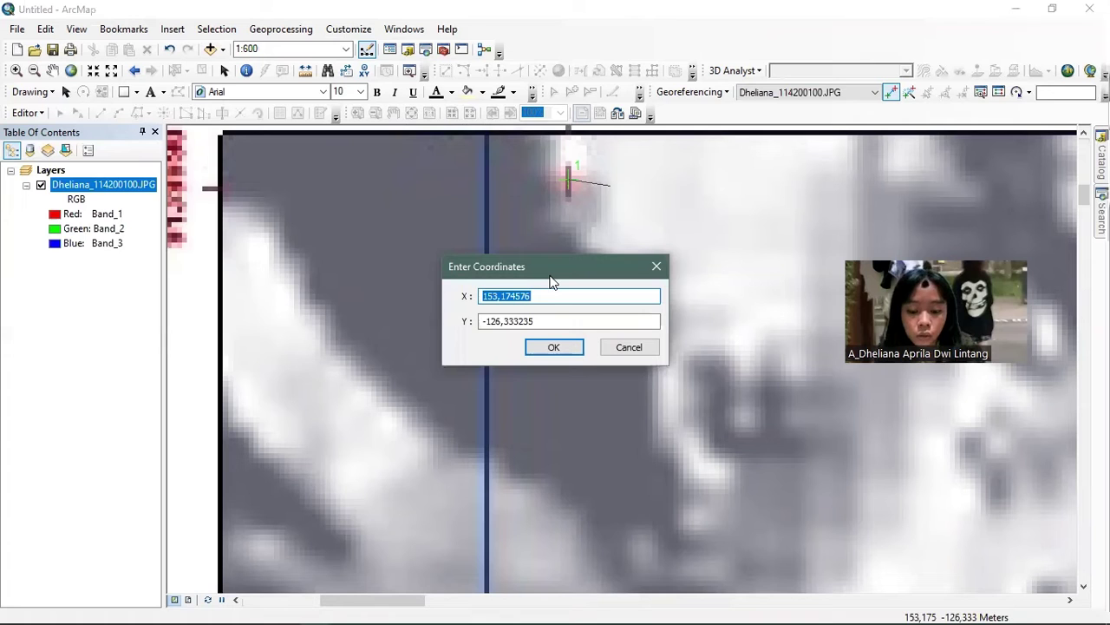
{"action": "type", "text": "1324"}
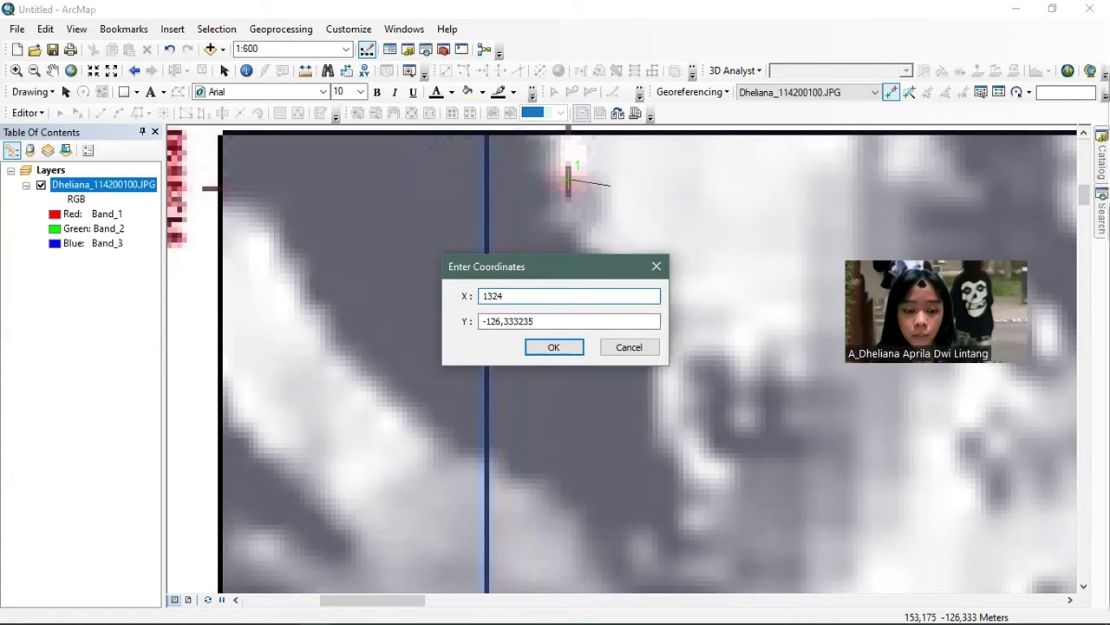
{"action": "type", "text": "100"}
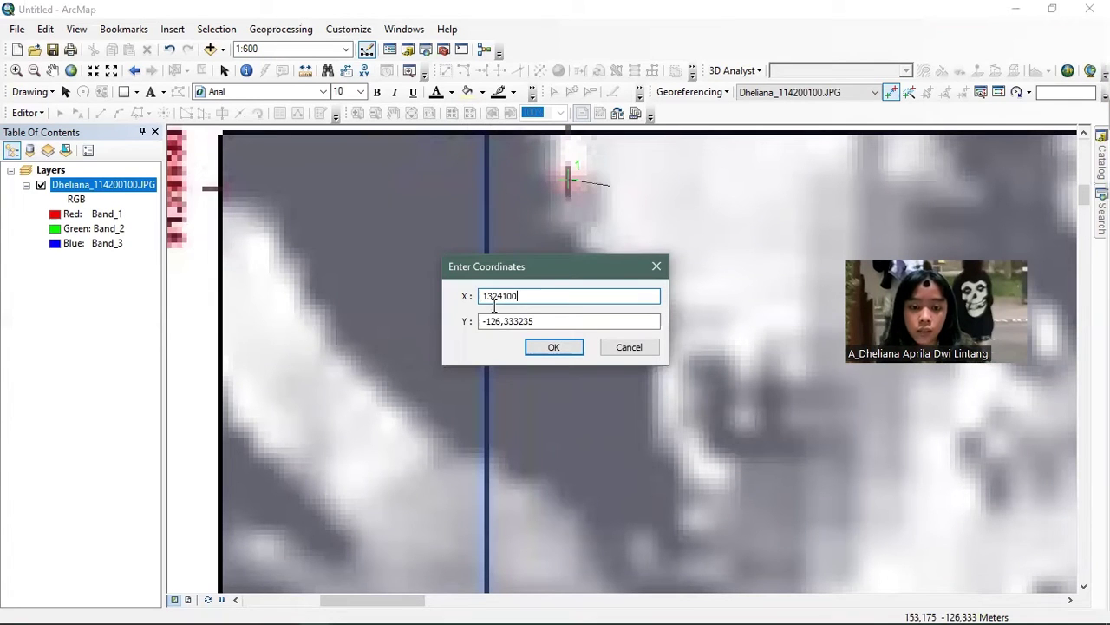
{"action": "key", "text": "Tab"}
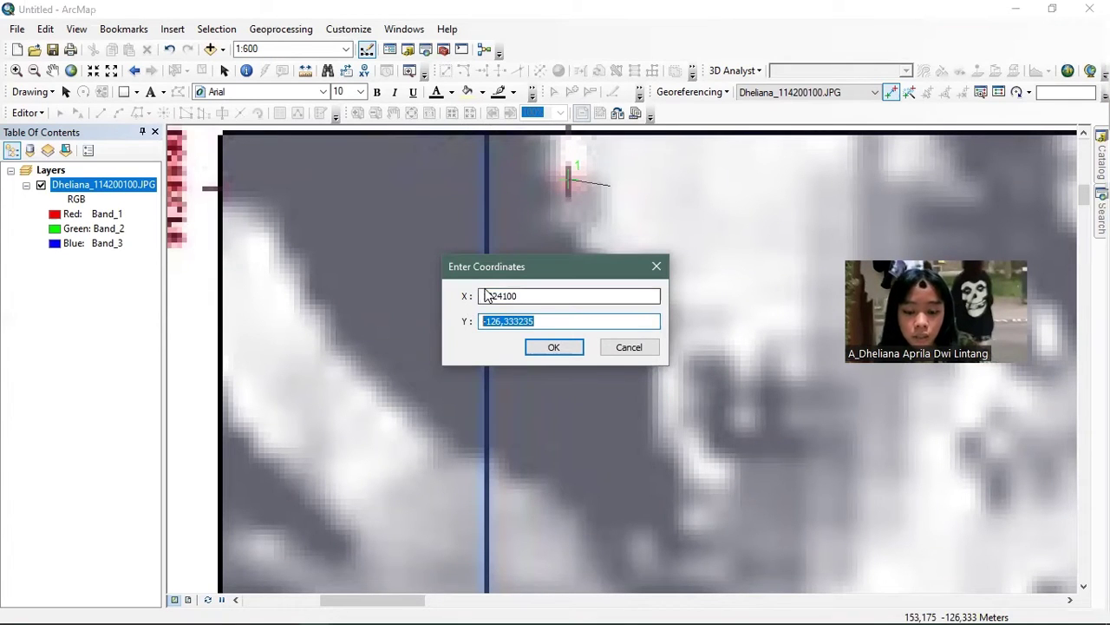
{"action": "type", "text": "9139990"}
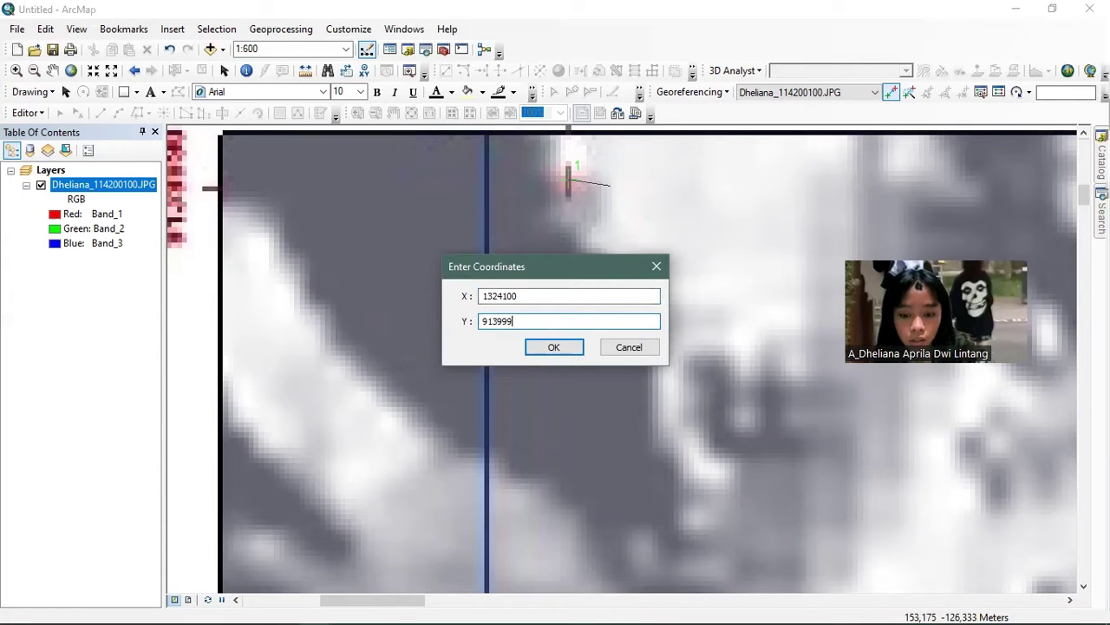
{"action": "left_click", "coordinate": [554, 347]}
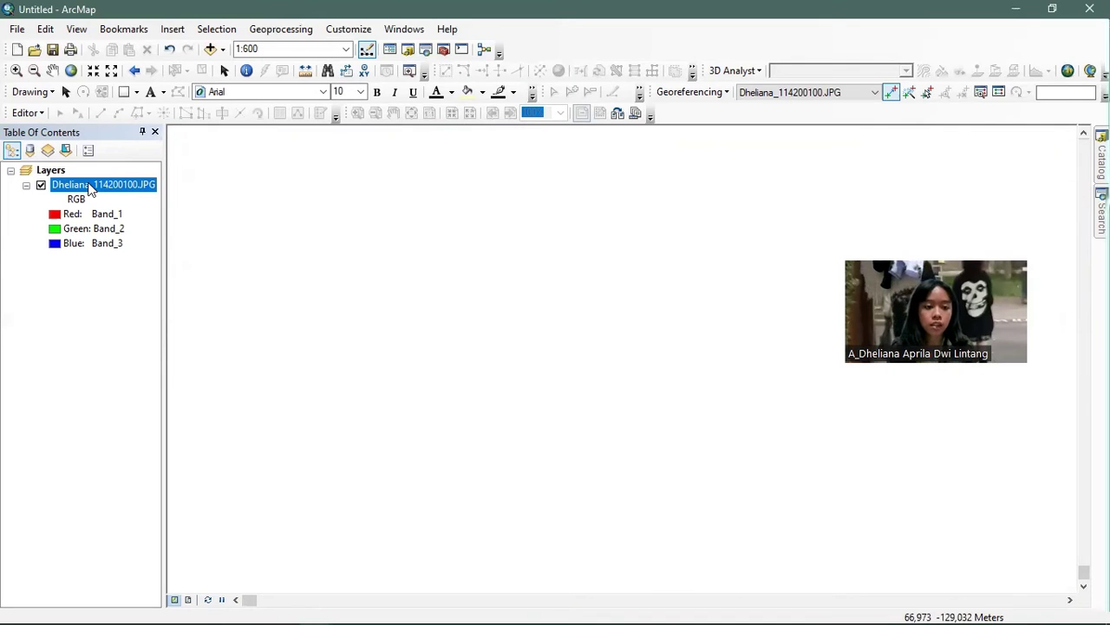
- Zoom to the image layer's extent, then zoom in on the bottom-right grid corner
{"action": "right_click", "coordinate": [94, 186]}
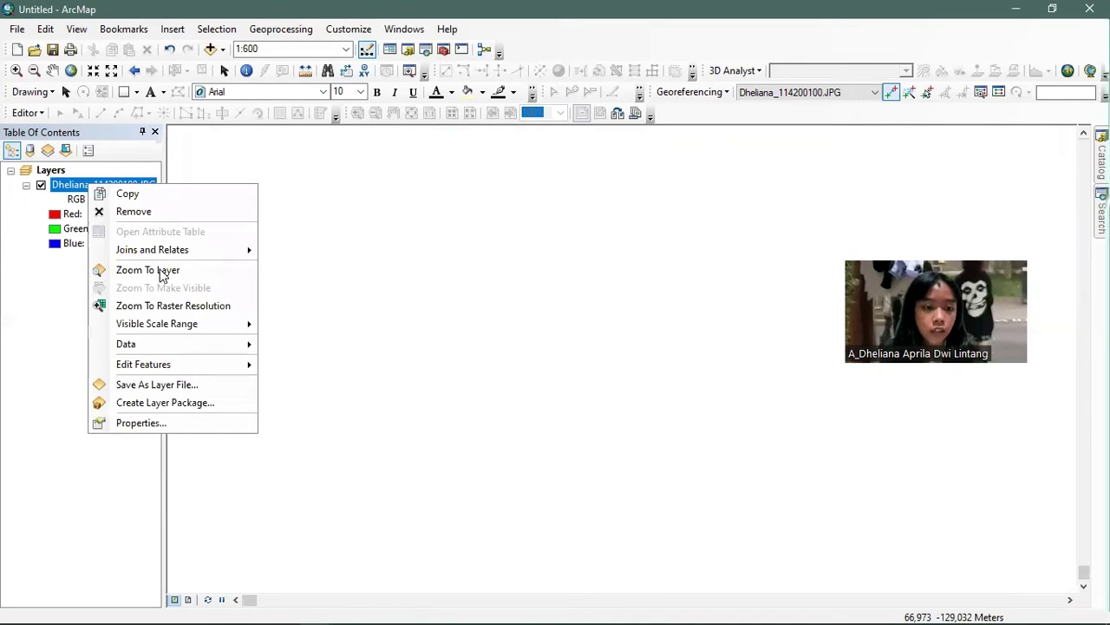
{"action": "left_click", "coordinate": [163, 276]}
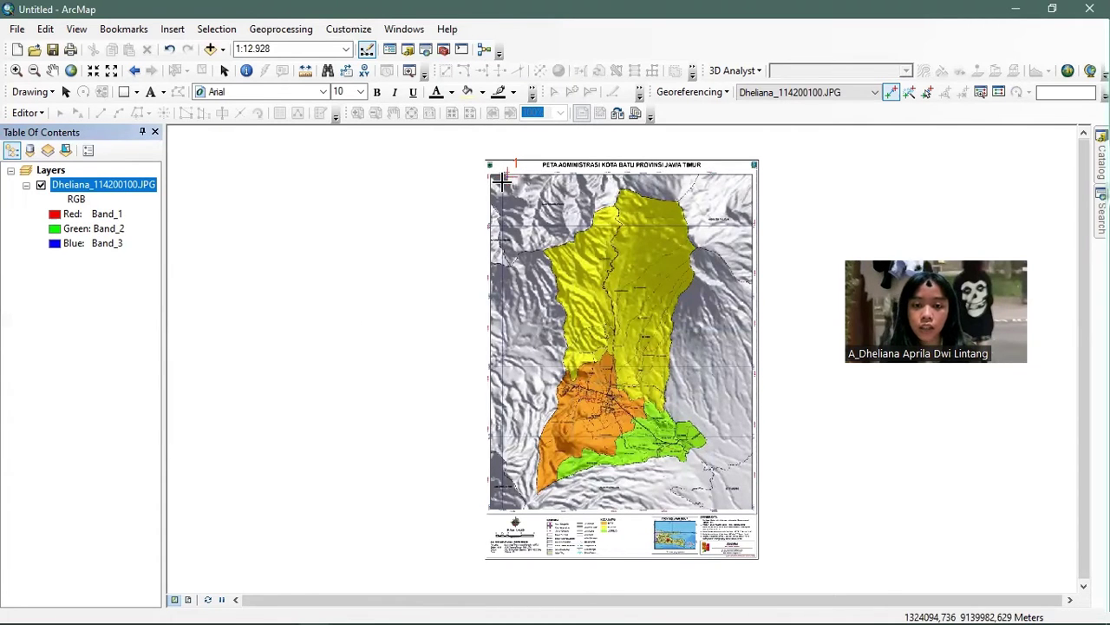
{"action": "left_click", "coordinate": [746, 505]}
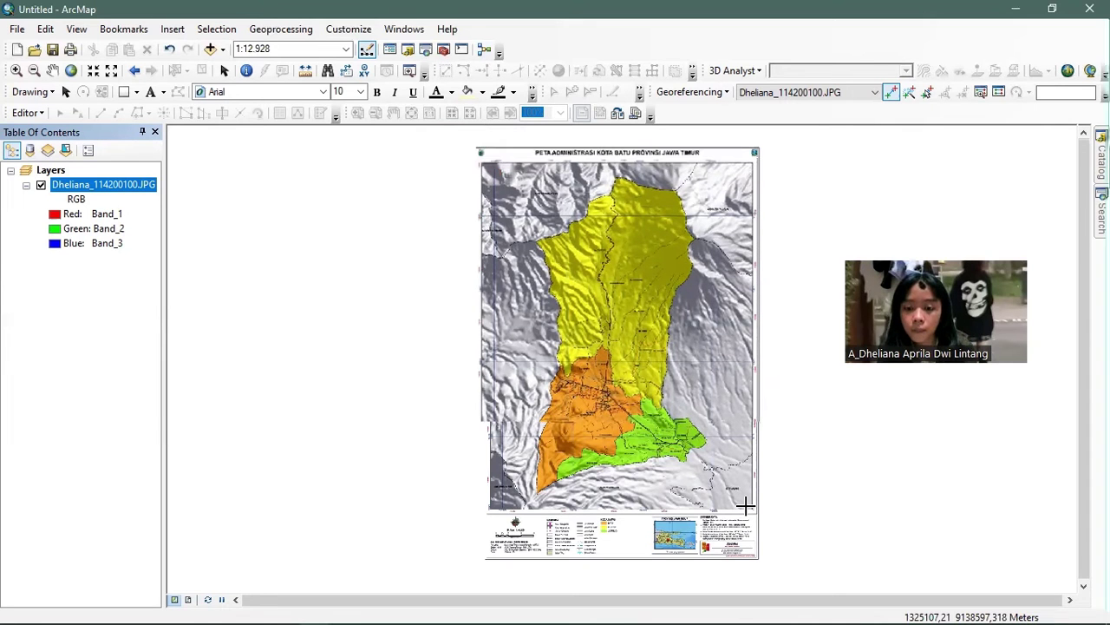
{"action": "scroll", "coordinate": [746, 505], "scroll_direction": "up", "scroll_amount": 2}
{"action": "scroll", "coordinate": [688, 444], "scroll_direction": "up", "scroll_amount": 2}
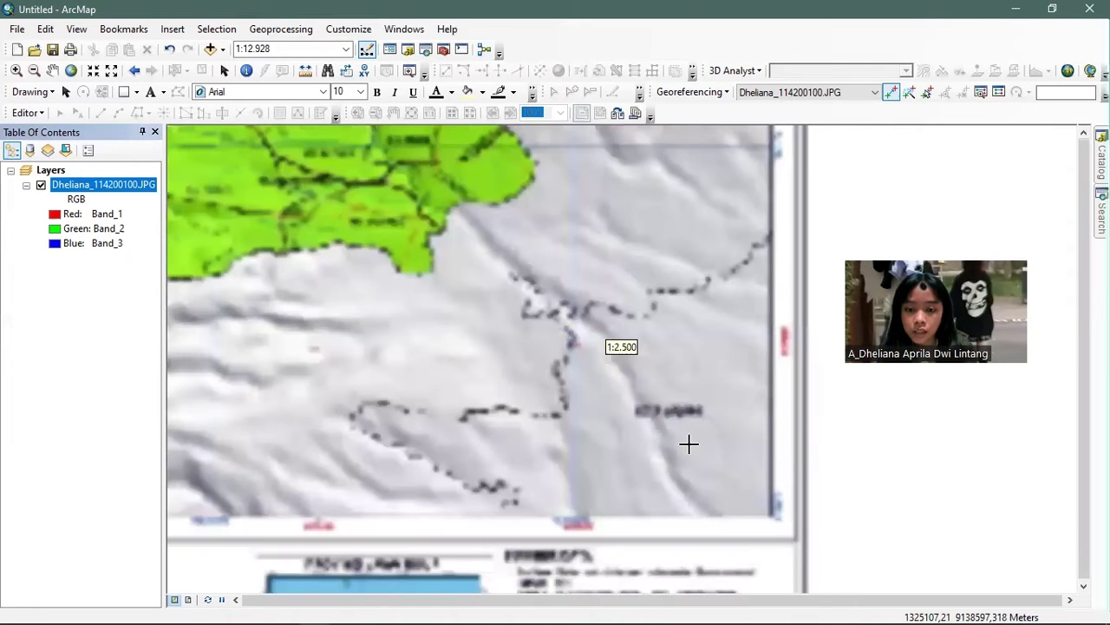
{"action": "scroll", "coordinate": [688, 444], "scroll_direction": "up", "scroll_amount": 1}
{"action": "scroll", "coordinate": [605, 349], "scroll_direction": "up", "scroll_amount": 1}
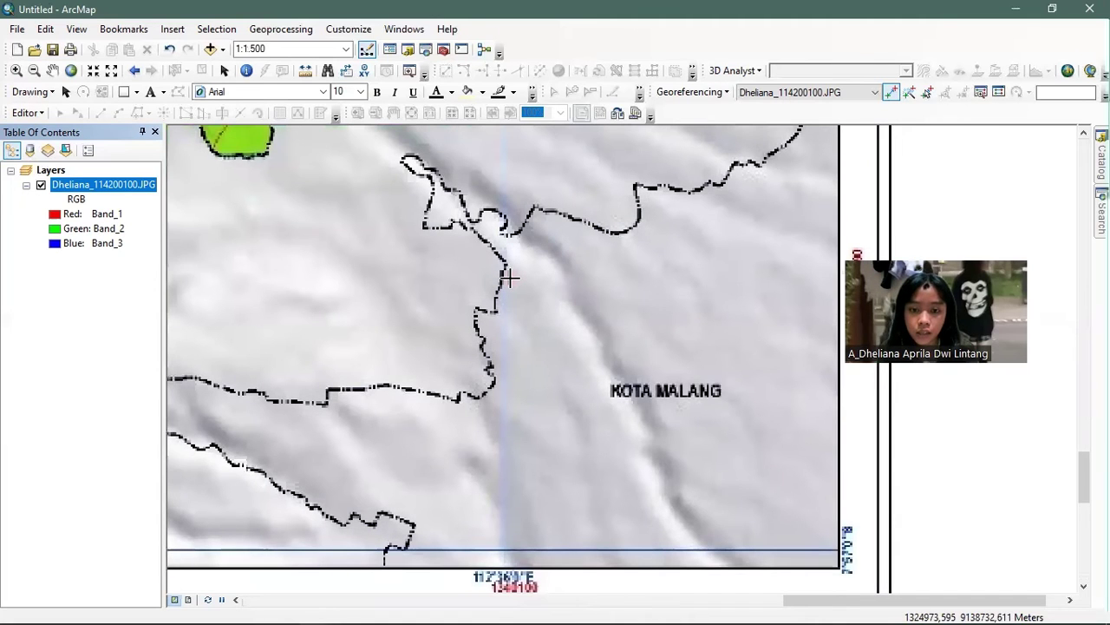
- Link the bottom-right grid corner to target X 1340100, Y 9115990
{"action": "left_click", "coordinate": [509, 277]}
{"action": "left_click", "coordinate": [602, 303]}
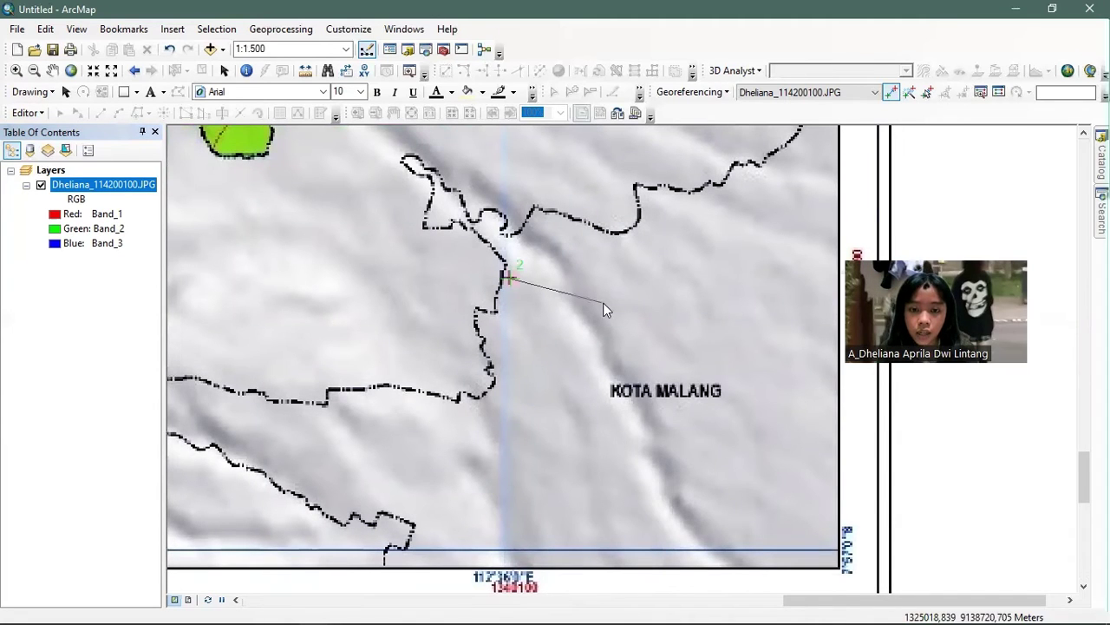
{"action": "right_click", "coordinate": [624, 310]}
{"action": "left_click", "coordinate": [620, 311]}
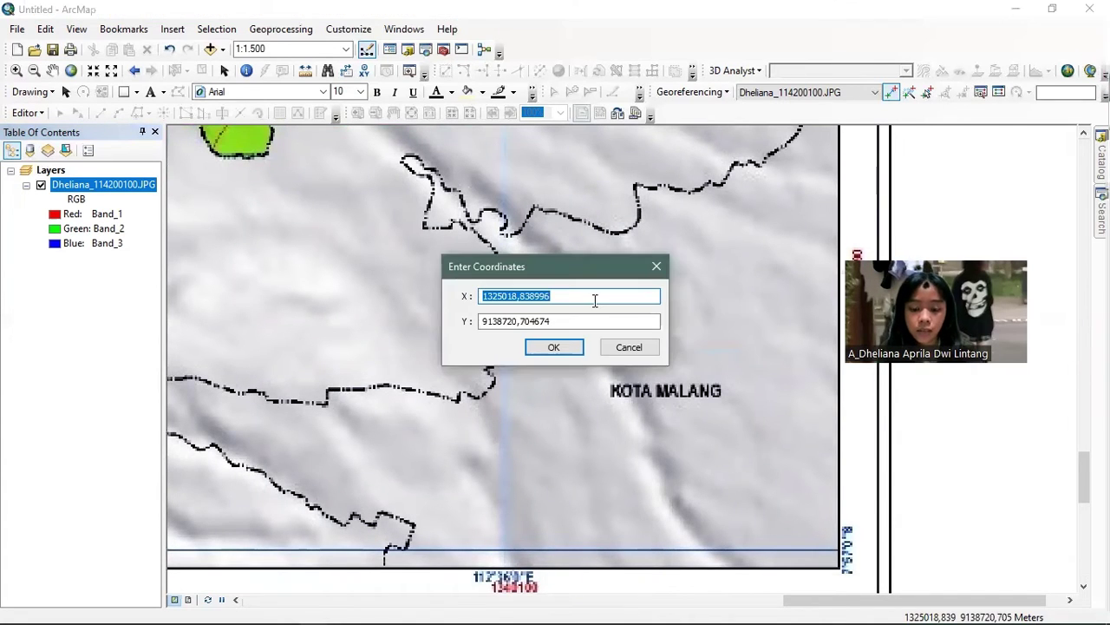
{"action": "type", "text": "1340"}
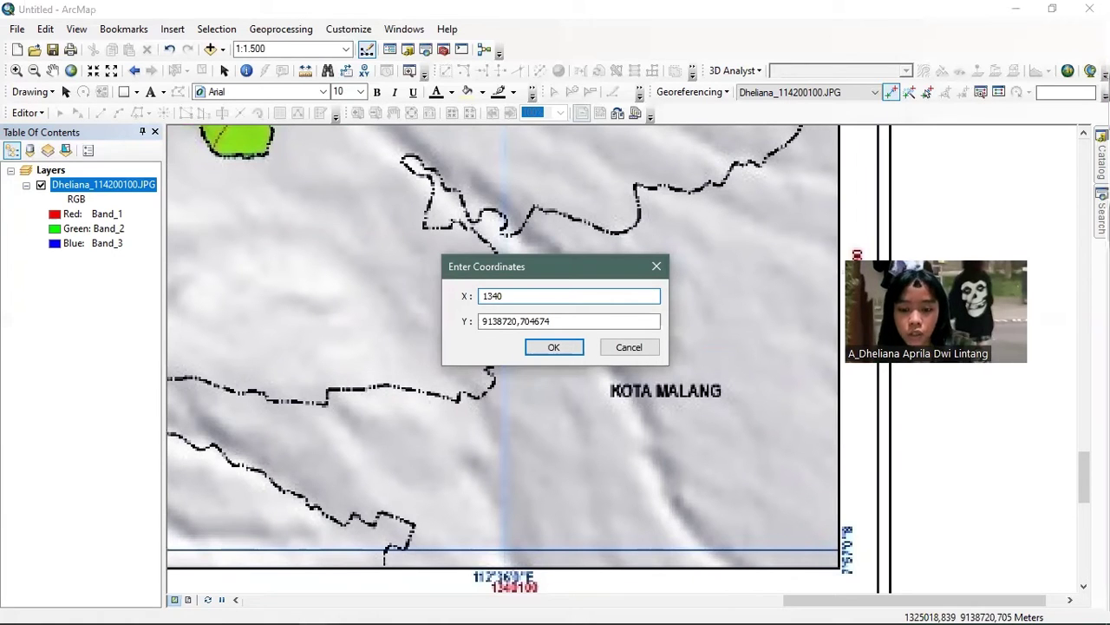
{"action": "type", "text": "100"}
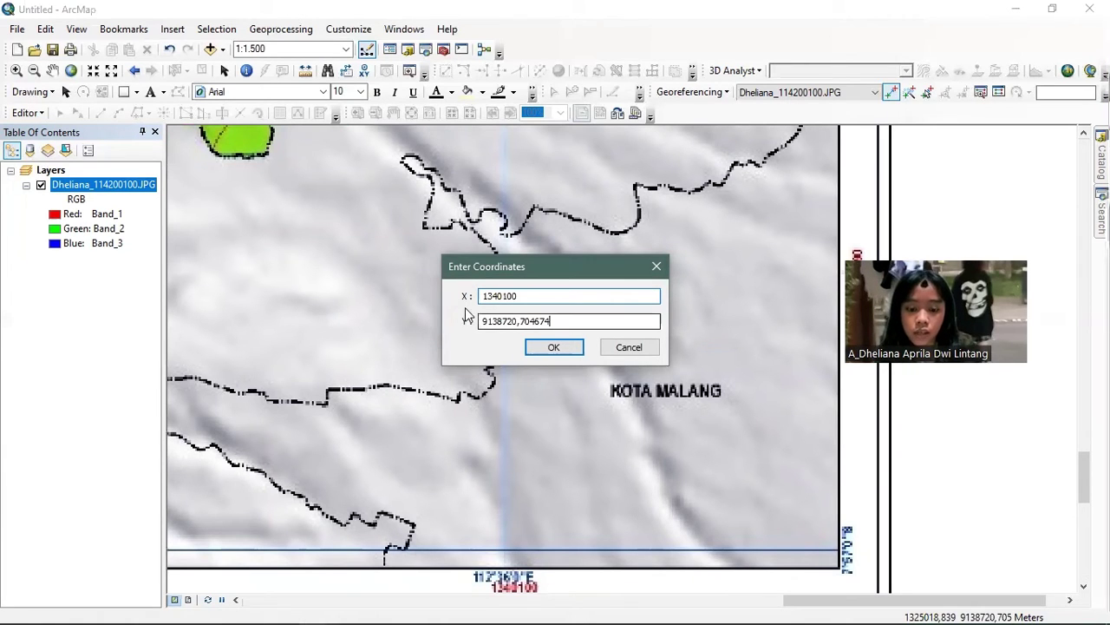
{"action": "key", "text": "Tab"}
{"action": "type", "text": "9"}
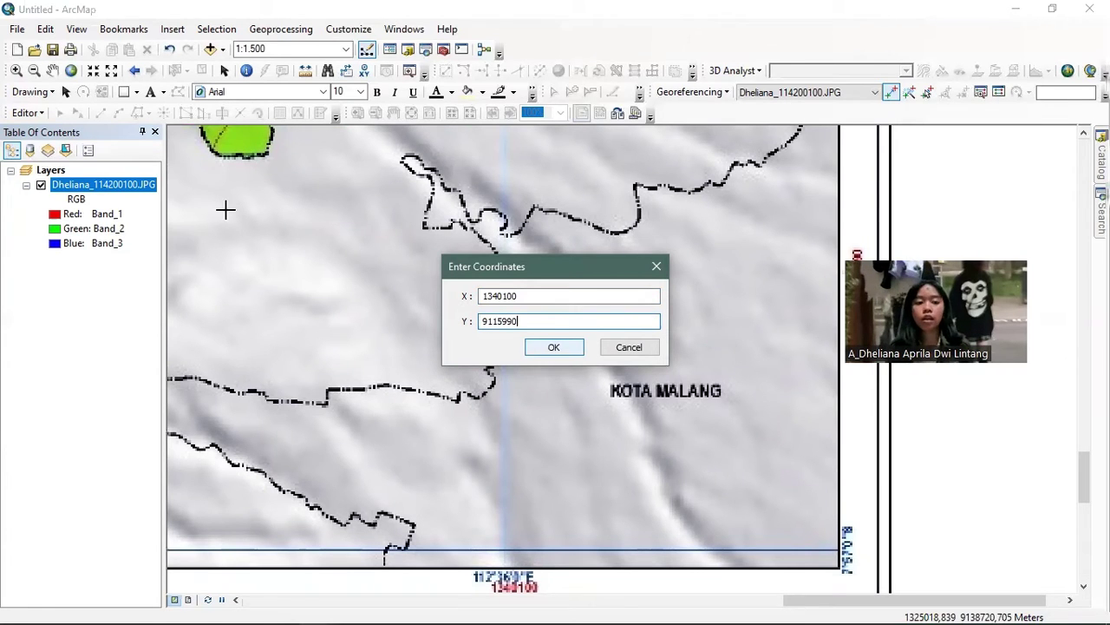
{"action": "key", "text": "Return"}
- Zoom to the full scanned map image layer and open the Georeferencing menu
{"action": "right_click", "coordinate": [141, 187]}
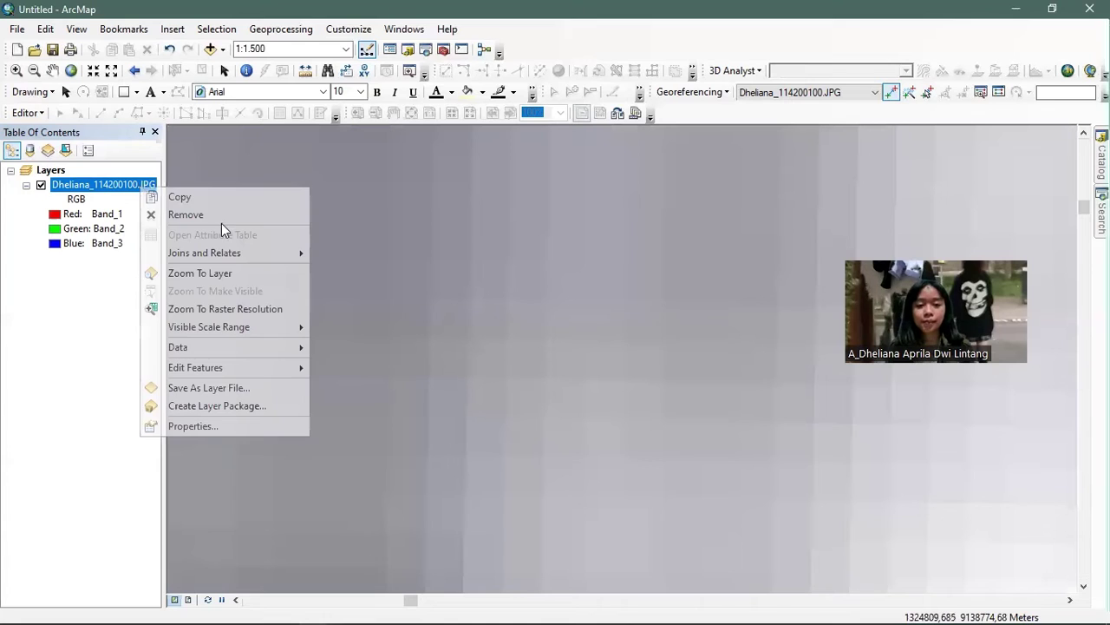
{"action": "left_click", "coordinate": [285, 276]}
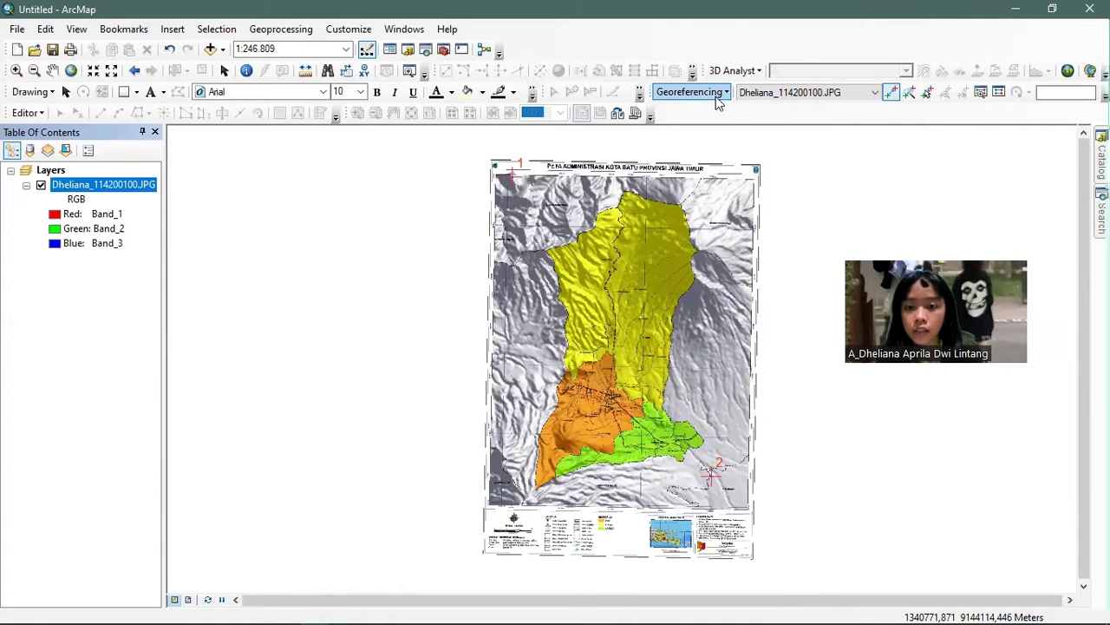
{"action": "left_click", "coordinate": [718, 98]}
- Run Update Georeferencing on the map image and open the Catalog window
{"action": "left_click", "coordinate": [710, 111]}
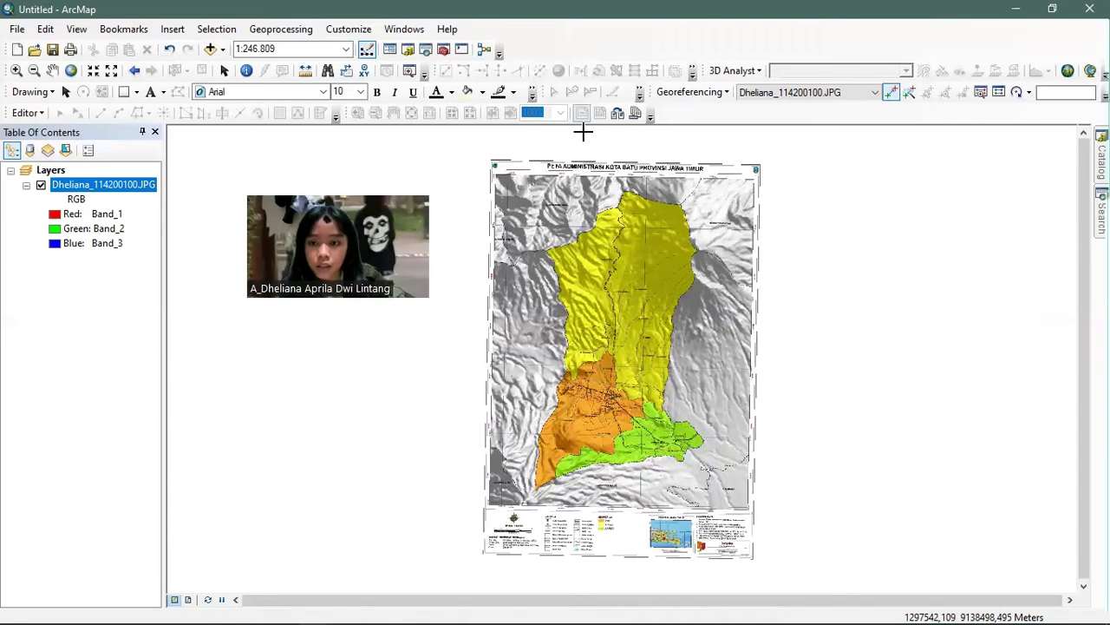
{"action": "left_click", "coordinate": [1100, 160]}
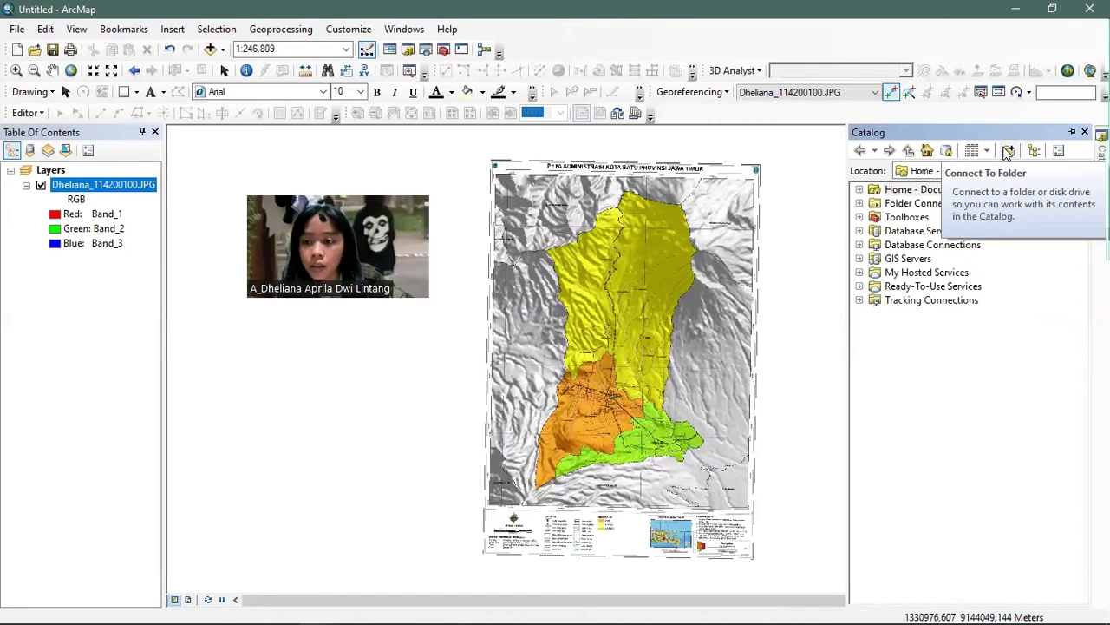
- Add the practicum folder on E: to Folder Connections and right-click it for new items
{"action": "left_click", "coordinate": [1008, 153]}
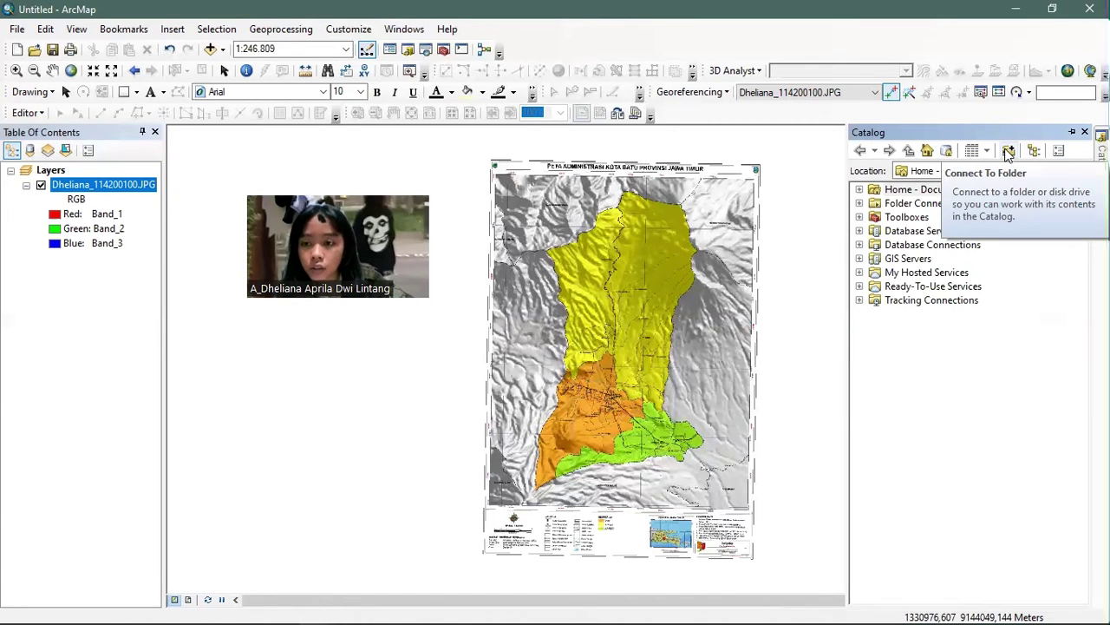
{"action": "left_click", "coordinate": [1008, 153]}
{"action": "left_click", "coordinate": [575, 420]}
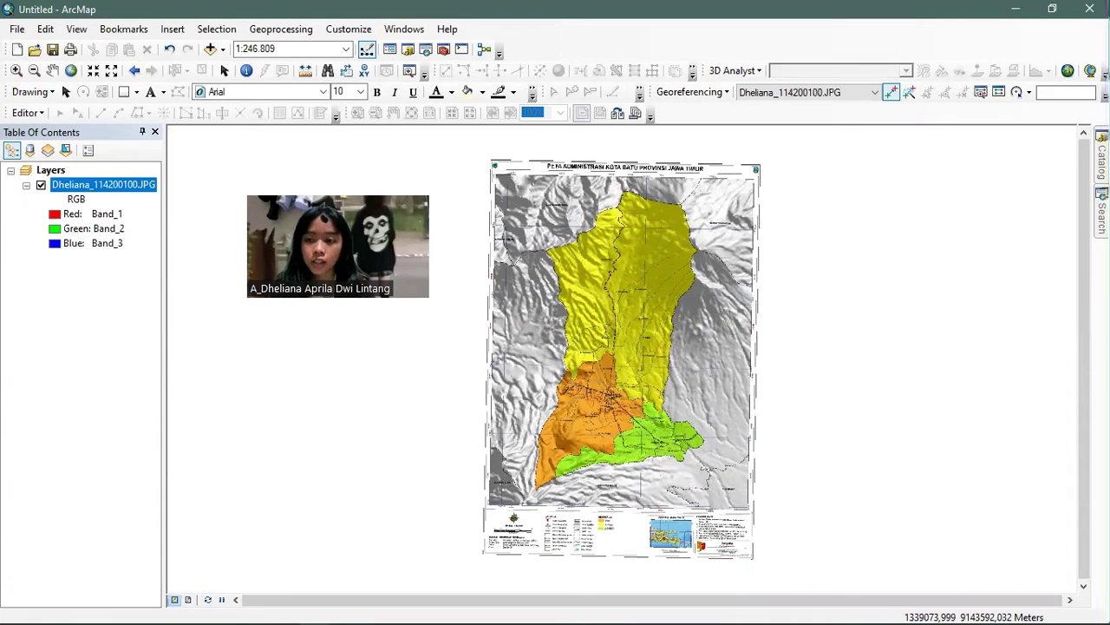
{"action": "mouse_move", "coordinate": [1102, 156]}
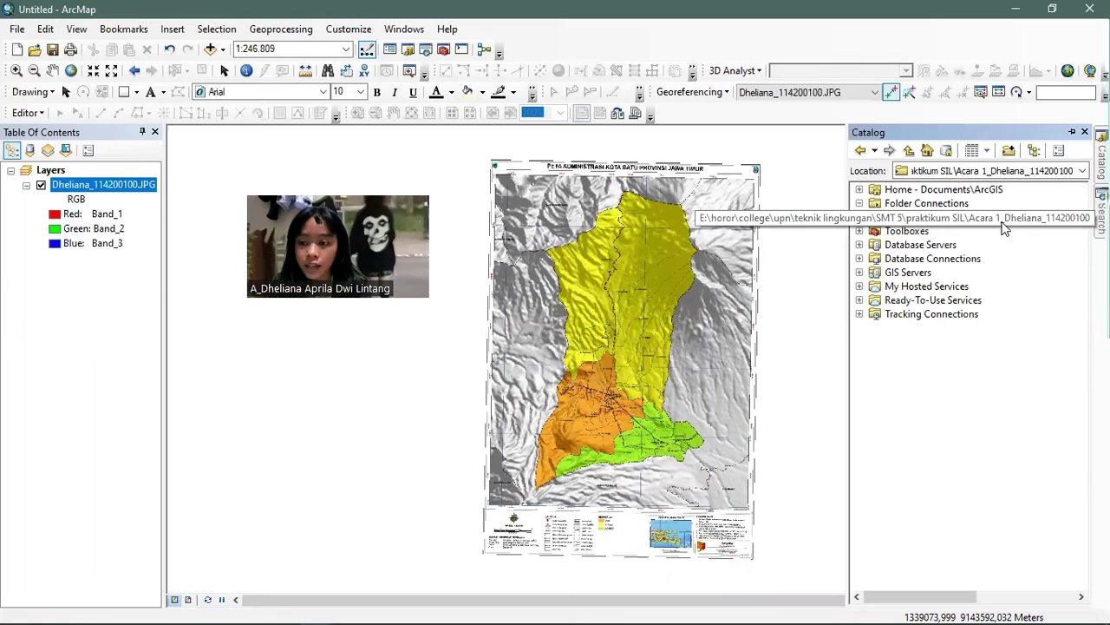
{"action": "right_click", "coordinate": [1004, 224]}
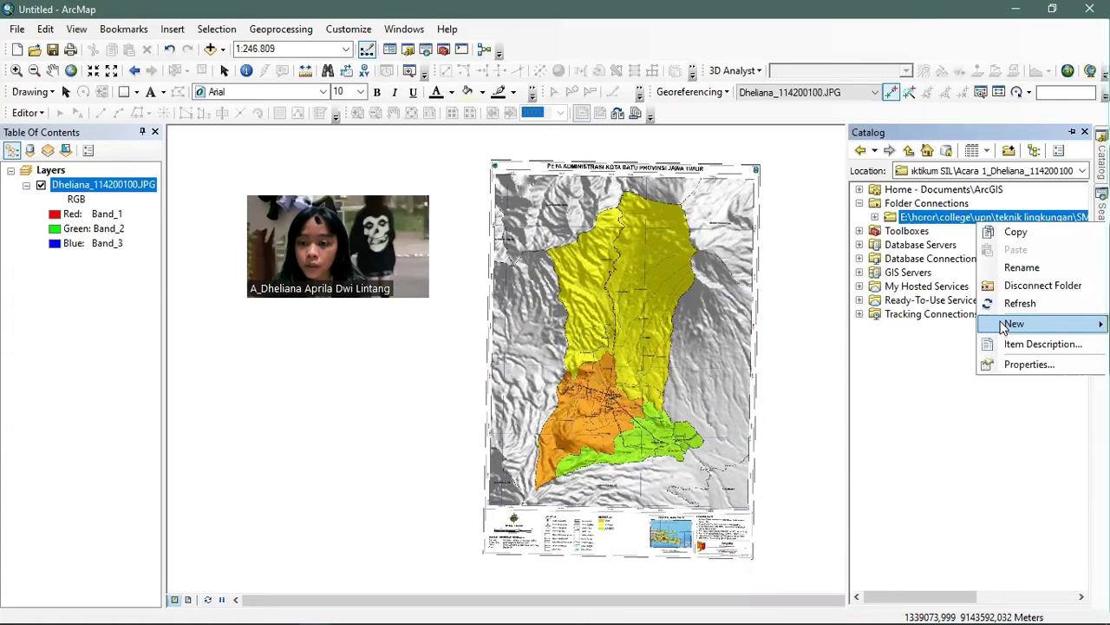
- Start a new shapefile named Batas Administrasi with feature type Polygon
{"action": "mouse_move", "coordinate": [1004, 326]}
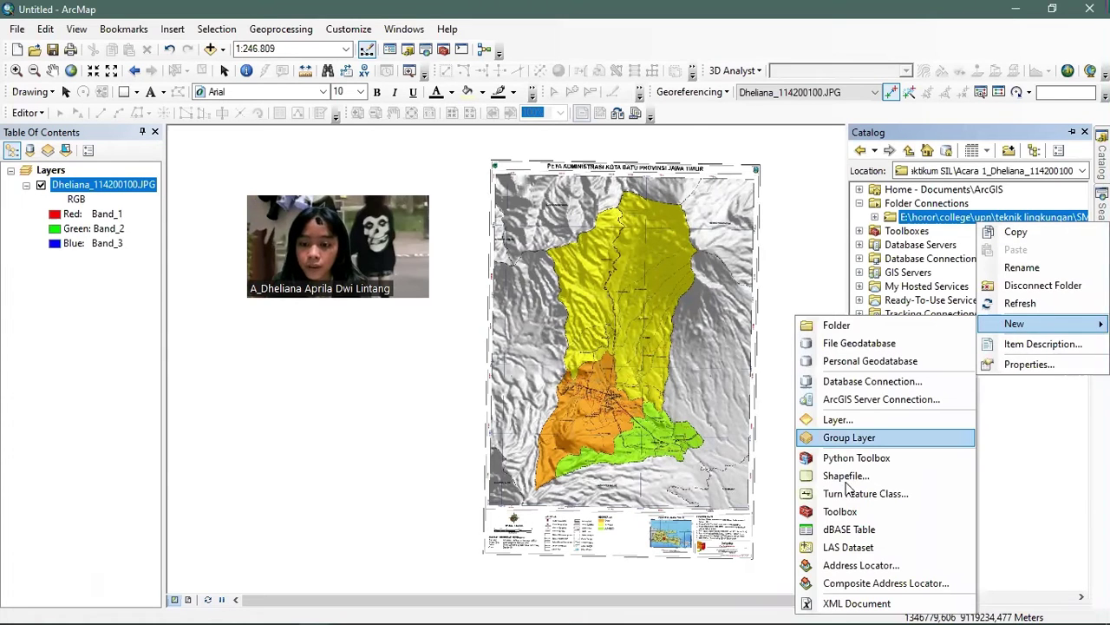
{"action": "left_click", "coordinate": [847, 478]}
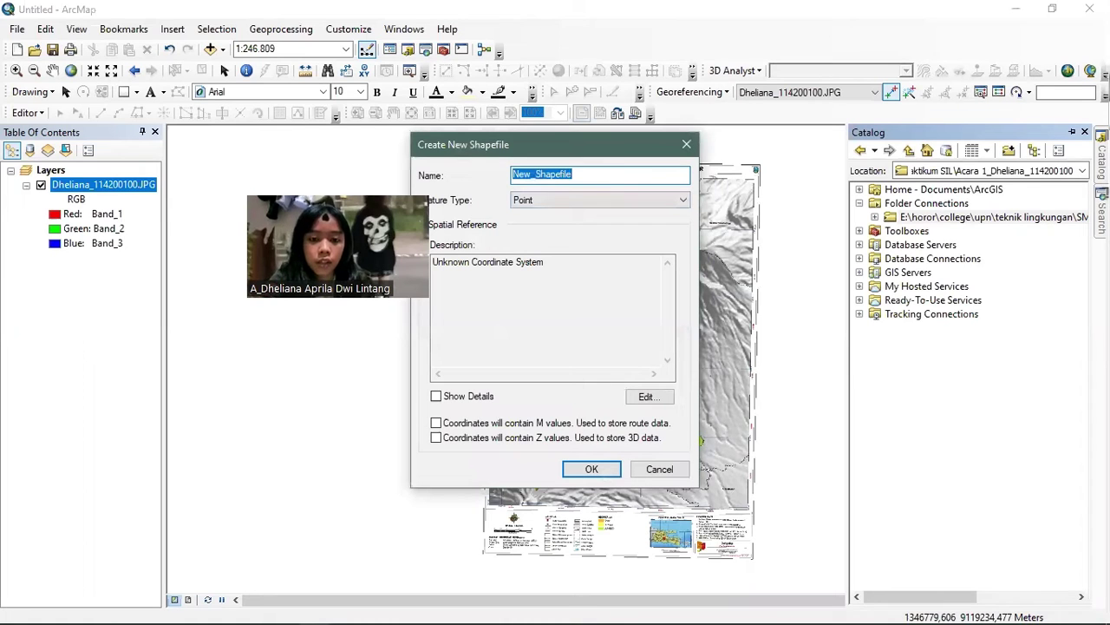
{"action": "type", "text": "Batas Administrasi"}
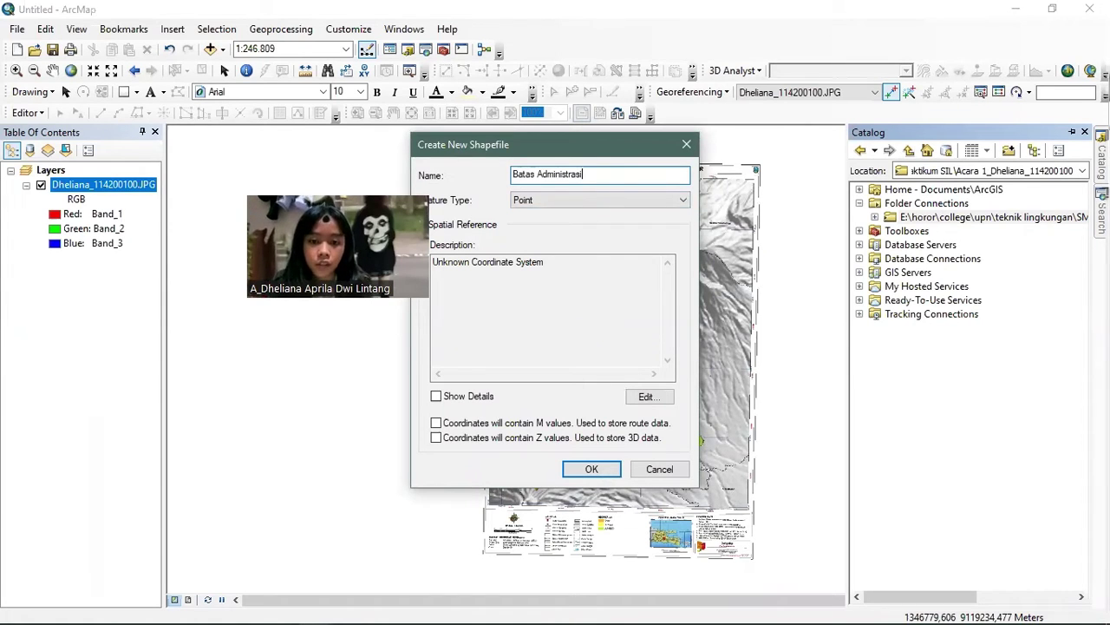
{"action": "left_click", "coordinate": [575, 200]}
{"action": "left_click", "coordinate": [565, 236]}
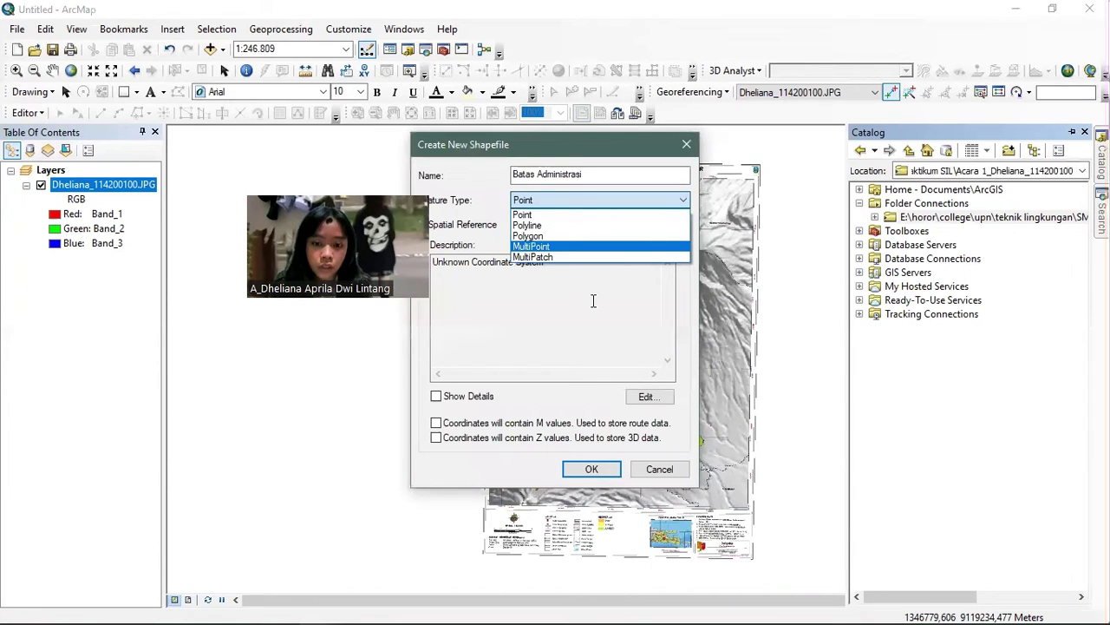
- Give the shapefile the WGS 1984 UTM Zone 49S coordinate system and create it
{"action": "left_click", "coordinate": [647, 399]}
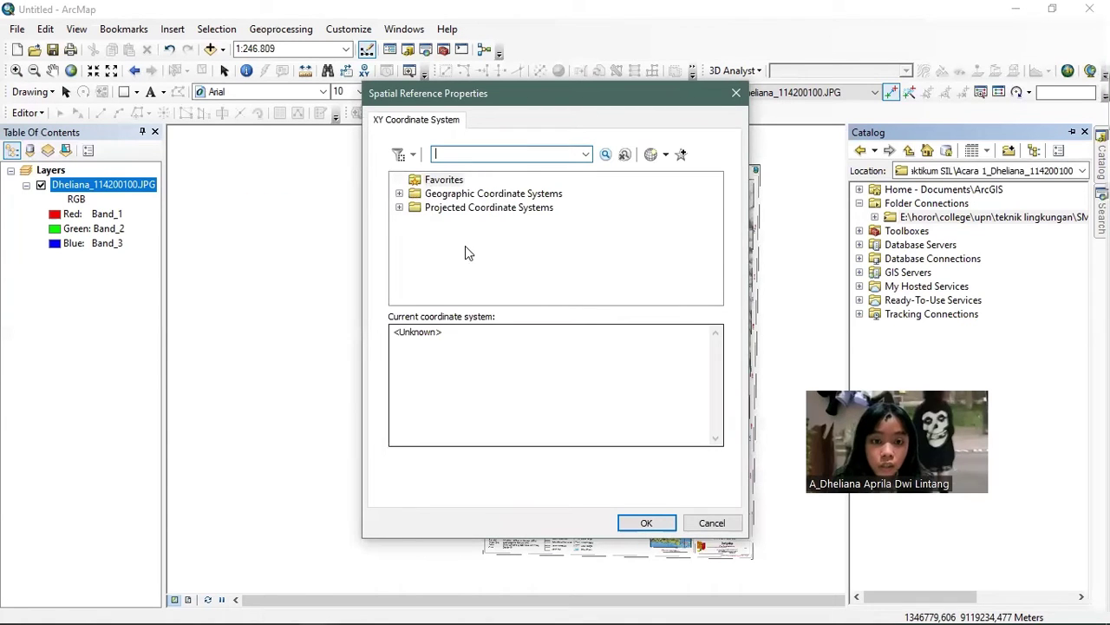
{"action": "left_click", "coordinate": [399, 208]}
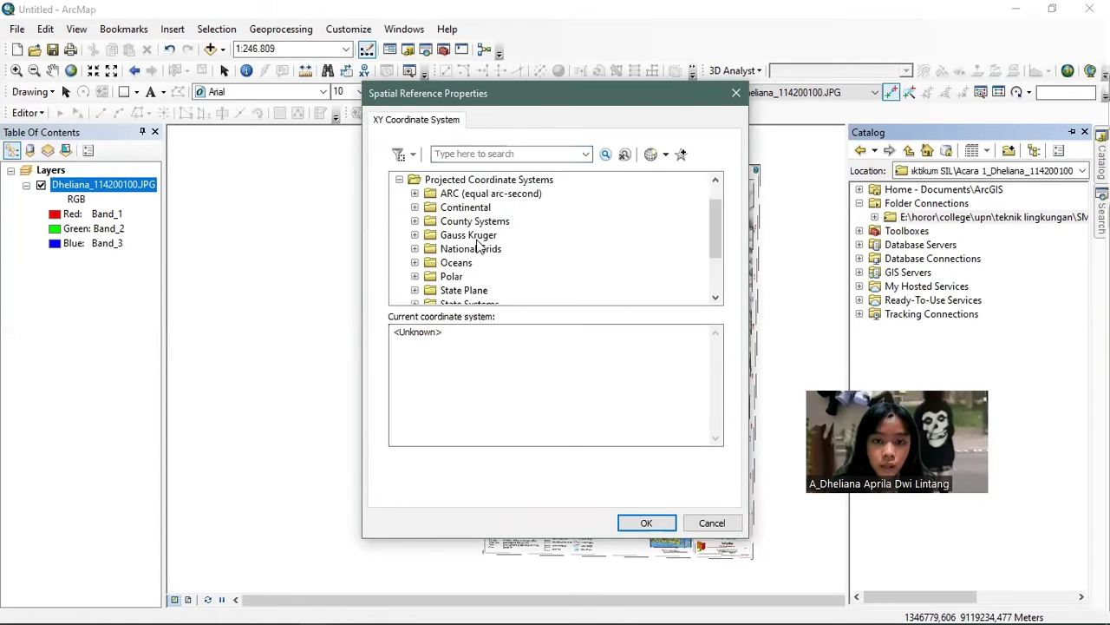
{"action": "scroll", "coordinate": [478, 247], "scroll_direction": "down", "scroll_amount": 1}
{"action": "scroll", "coordinate": [478, 245], "scroll_direction": "down", "scroll_amount": 1}
{"action": "left_click", "coordinate": [415, 262]}
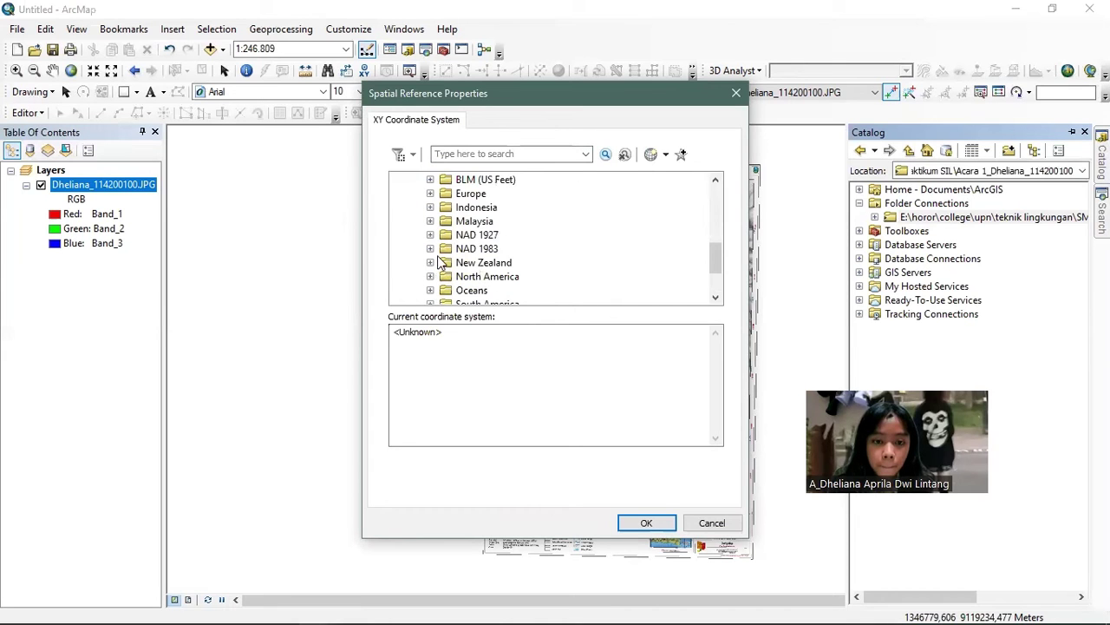
{"action": "scroll", "coordinate": [441, 263], "scroll_direction": "down", "scroll_amount": 2}
{"action": "left_click", "coordinate": [431, 262]}
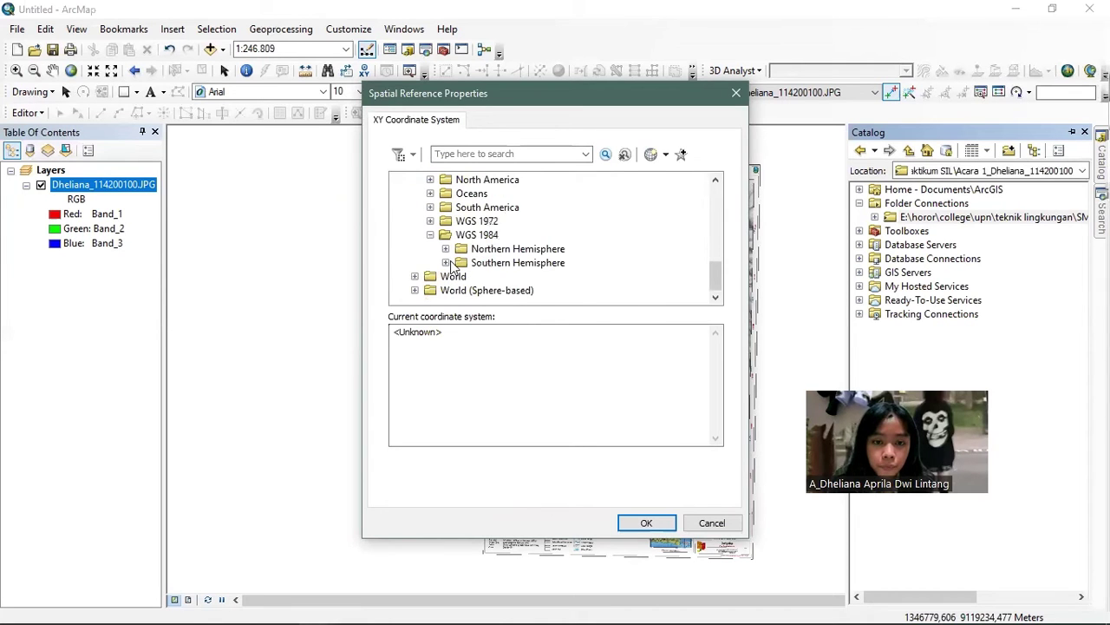
{"action": "left_click", "coordinate": [445, 262]}
{"action": "scroll", "coordinate": [539, 264], "scroll_direction": "down", "scroll_amount": 5}
{"action": "scroll", "coordinate": [540, 264], "scroll_direction": "down", "scroll_amount": 9}
{"action": "left_click", "coordinate": [560, 277]}
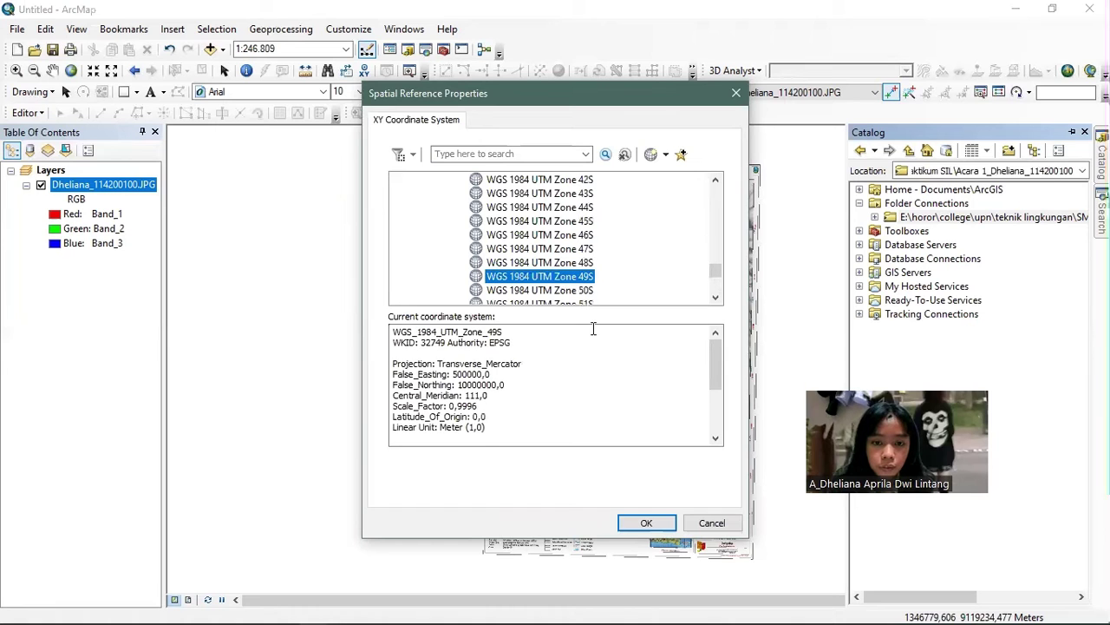
{"action": "left_click", "coordinate": [663, 526]}
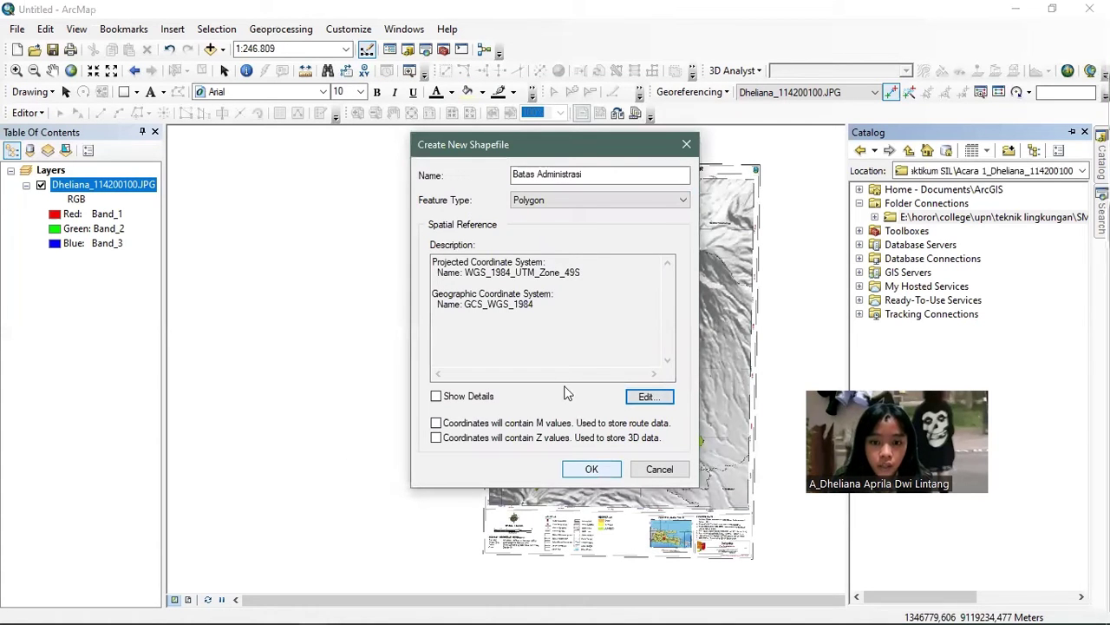
{"action": "key", "text": "Return"}
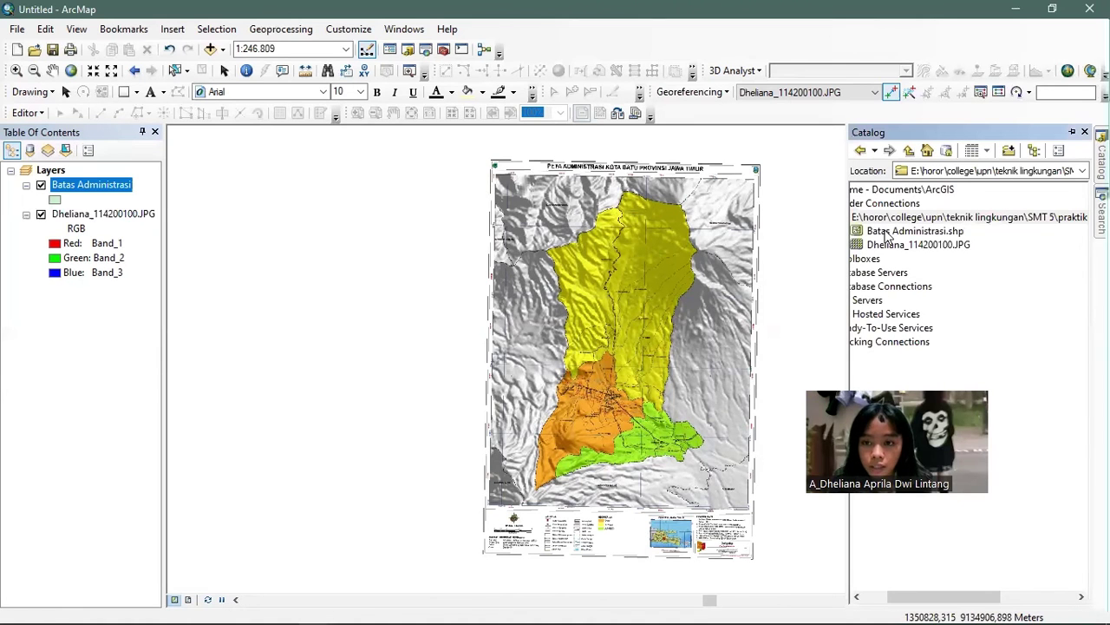
- Start an editing session on the Batas Administrasi layer
{"action": "left_click", "coordinate": [888, 233]}
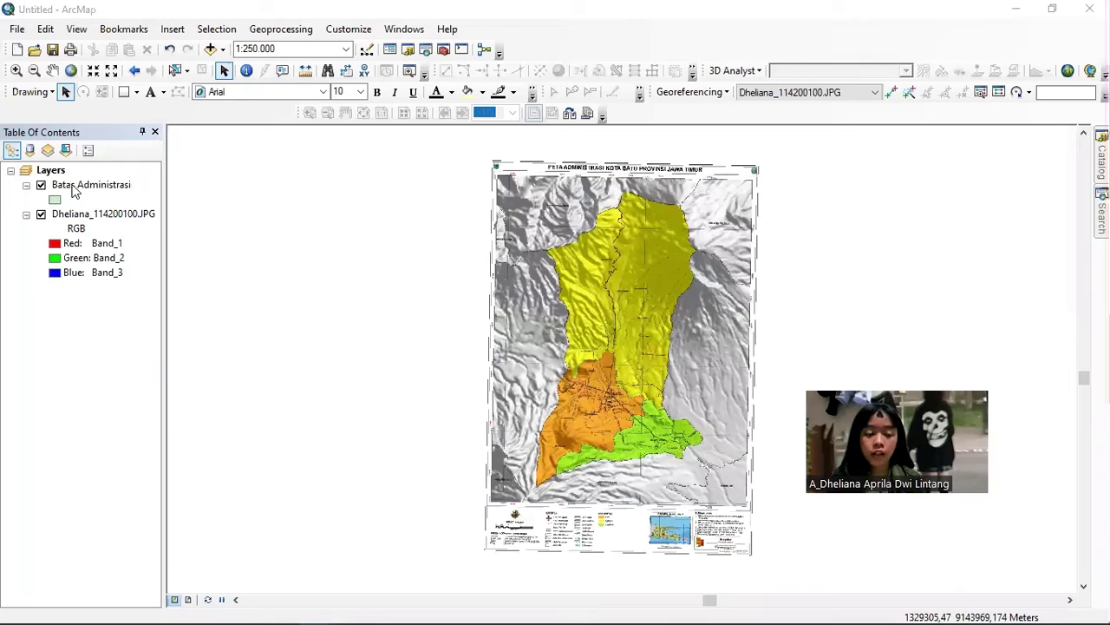
{"action": "right_click", "coordinate": [74, 190]}
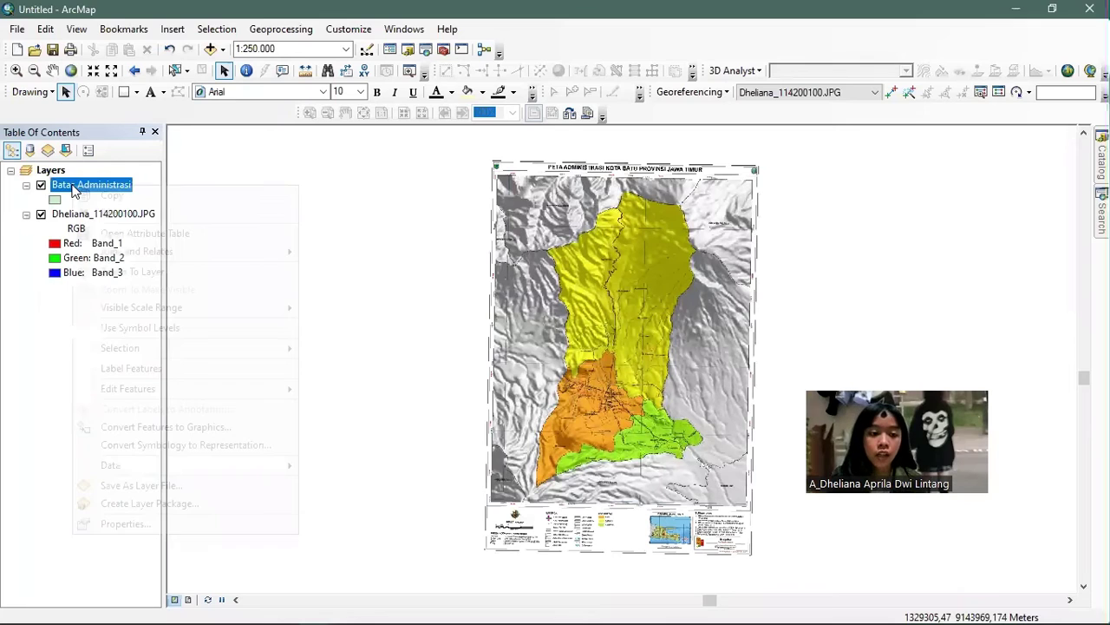
{"action": "mouse_move", "coordinate": [167, 396]}
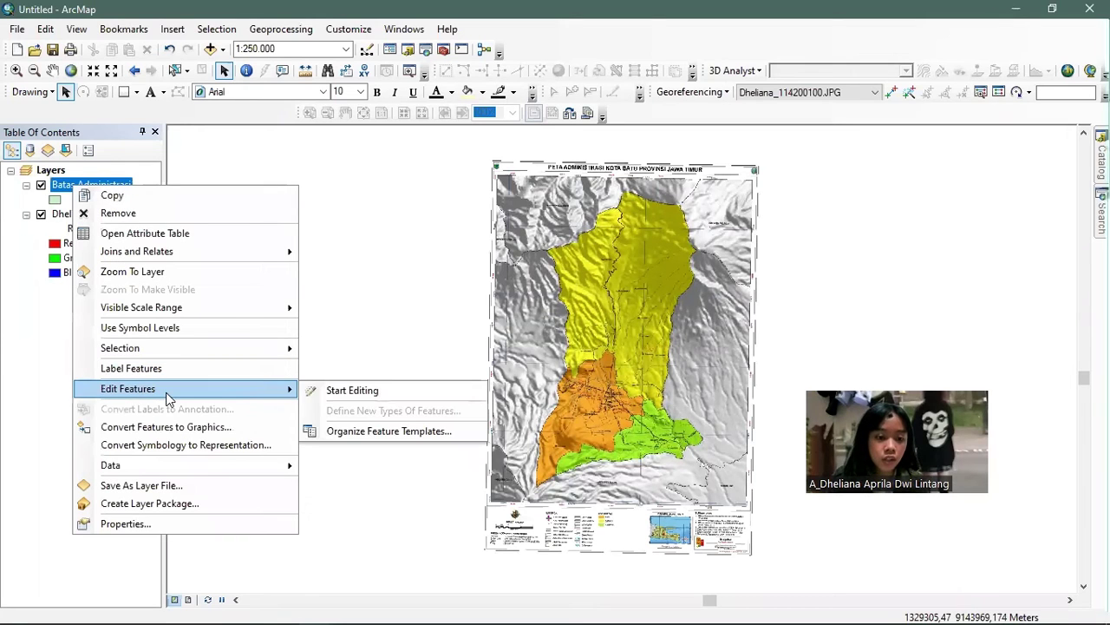
{"action": "left_click", "coordinate": [310, 395]}
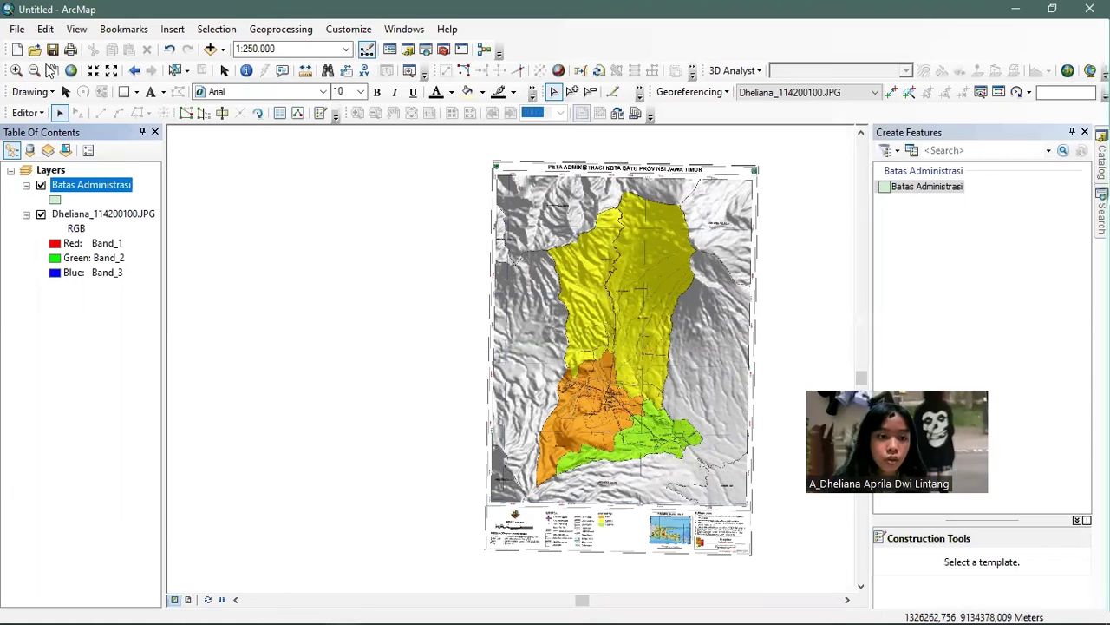
- Open the Create Features panel and select the Batas Administrasi template
{"action": "left_click", "coordinate": [42, 118]}
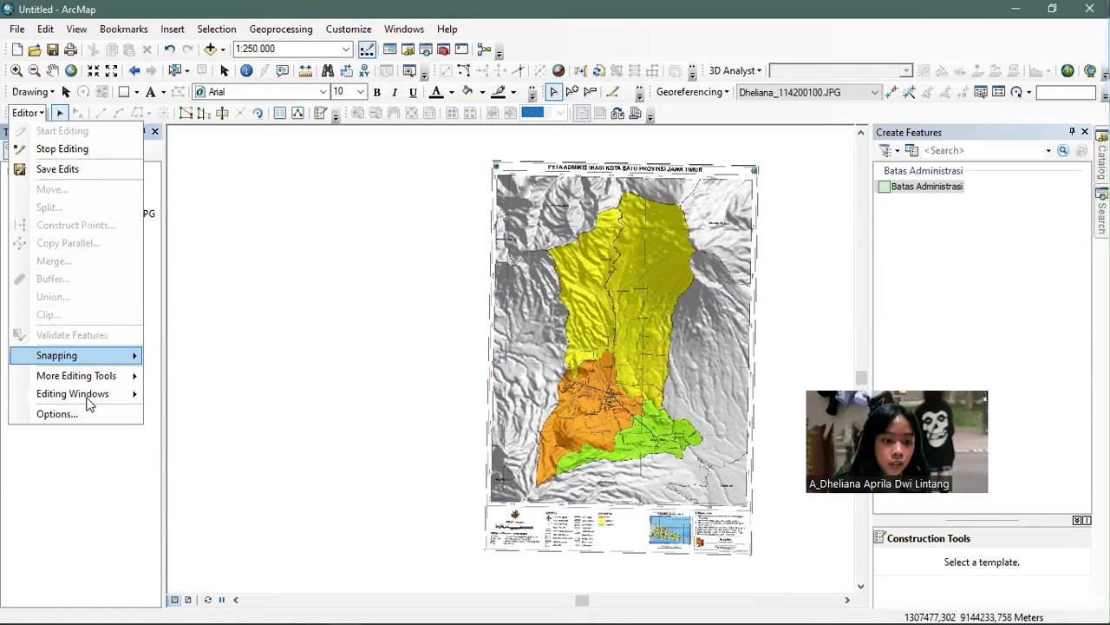
{"action": "mouse_move", "coordinate": [88, 404]}
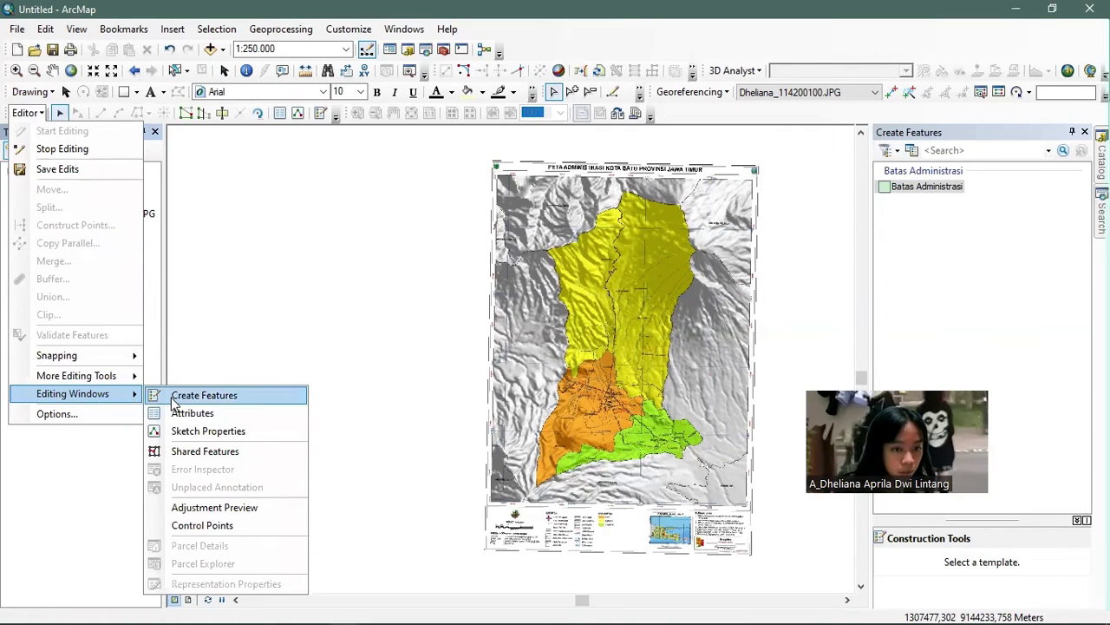
{"action": "left_click", "coordinate": [618, 360]}
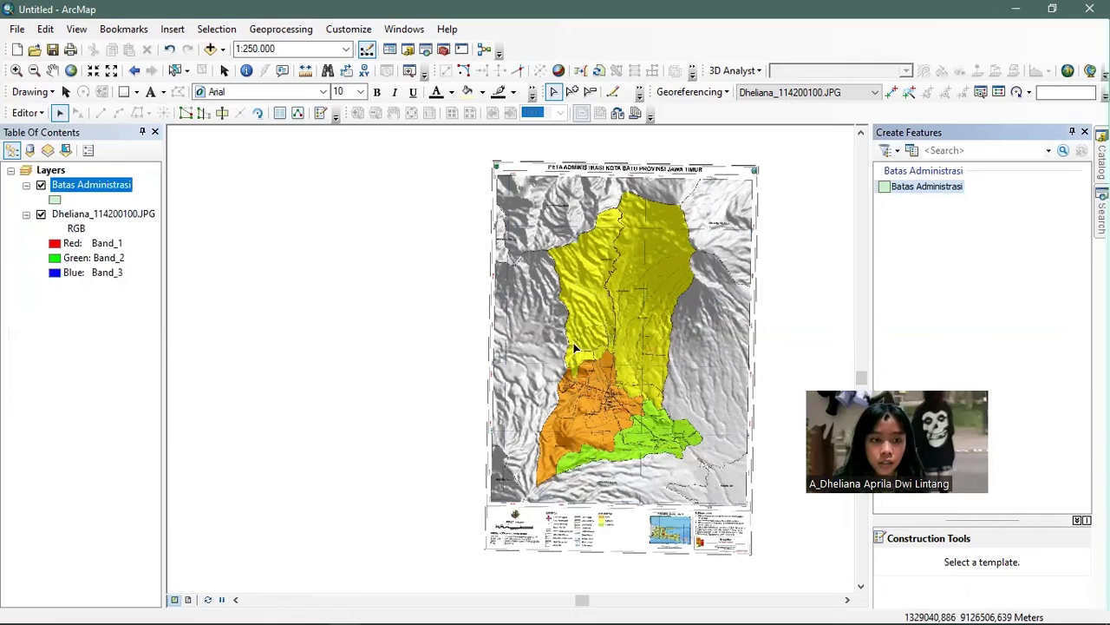
{"action": "left_click", "coordinate": [917, 198]}
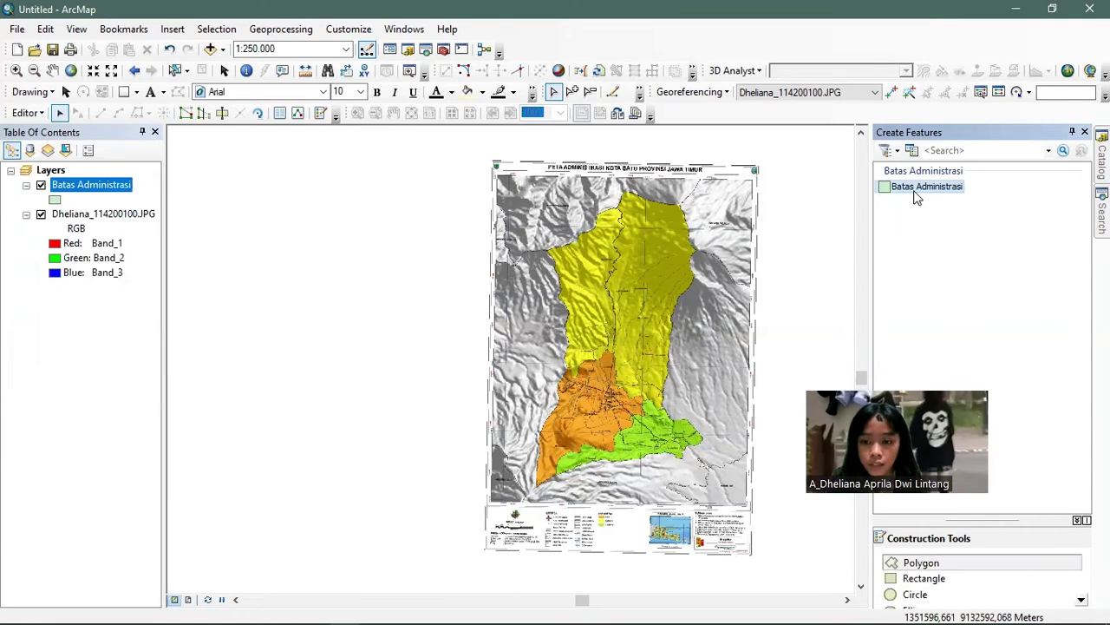
- With the Polygon tool, trace the southern boundary eastward from the orange district's southern tip
{"action": "left_click", "coordinate": [888, 568]}
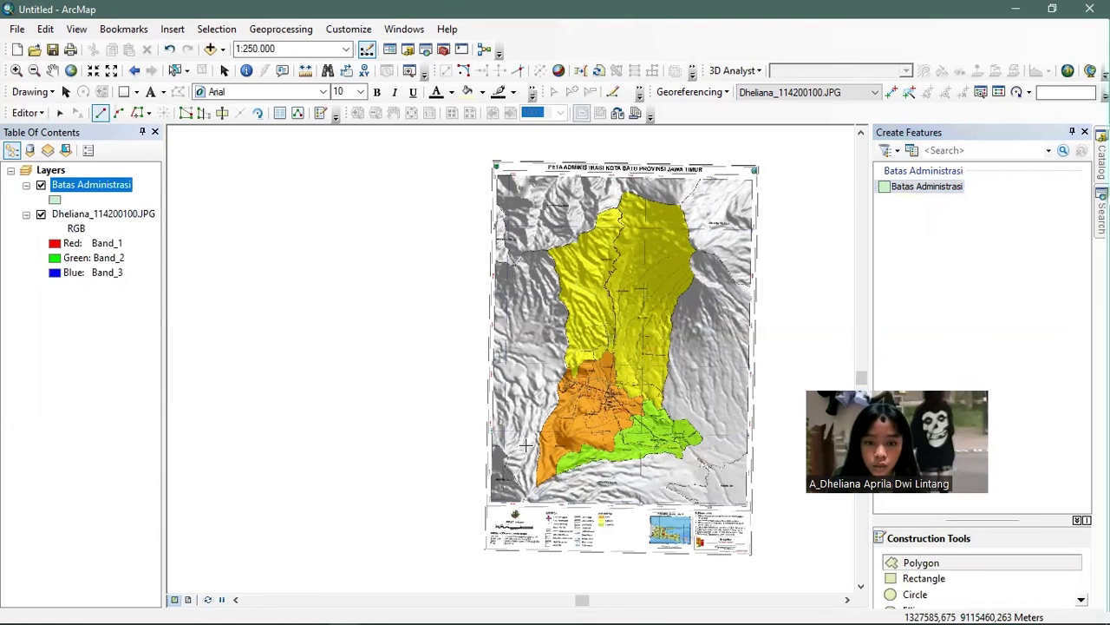
{"action": "scroll", "coordinate": [537, 411], "scroll_direction": "down", "scroll_amount": 2}
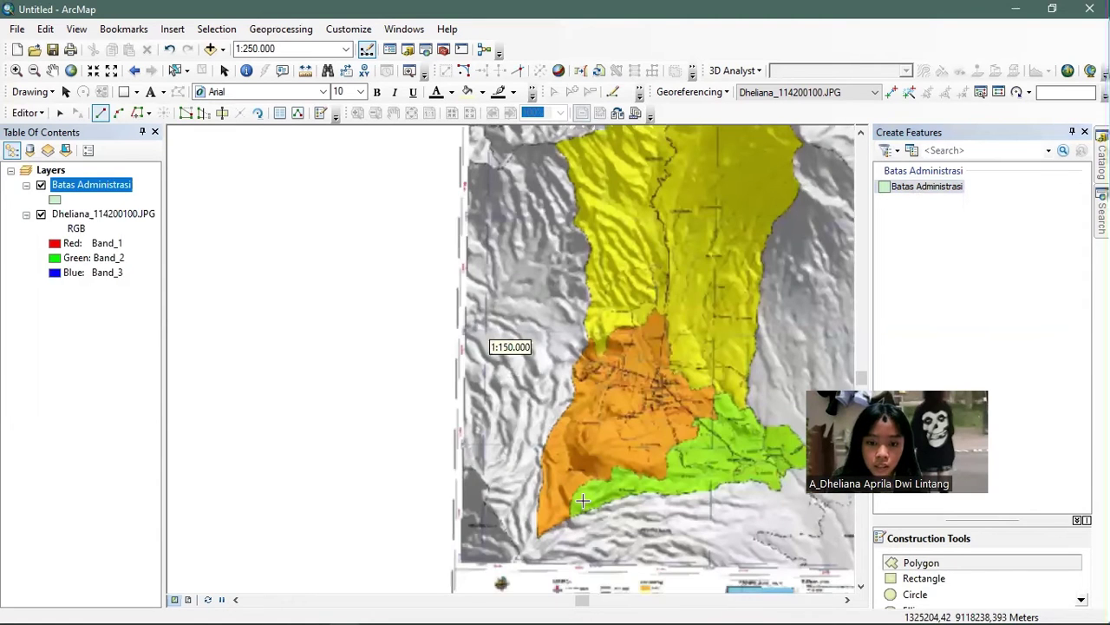
{"action": "scroll", "coordinate": [583, 502], "scroll_direction": "down", "scroll_amount": 1}
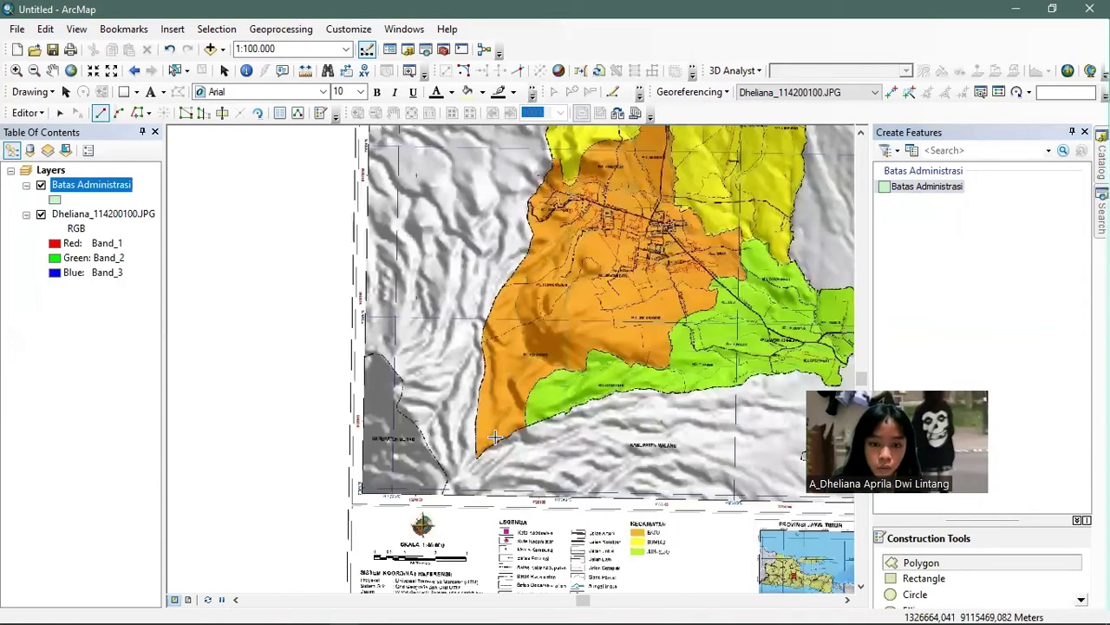
{"action": "scroll", "coordinate": [494, 437], "scroll_direction": "down", "scroll_amount": 1}
{"action": "scroll", "coordinate": [494, 436], "scroll_direction": "down", "scroll_amount": 1}
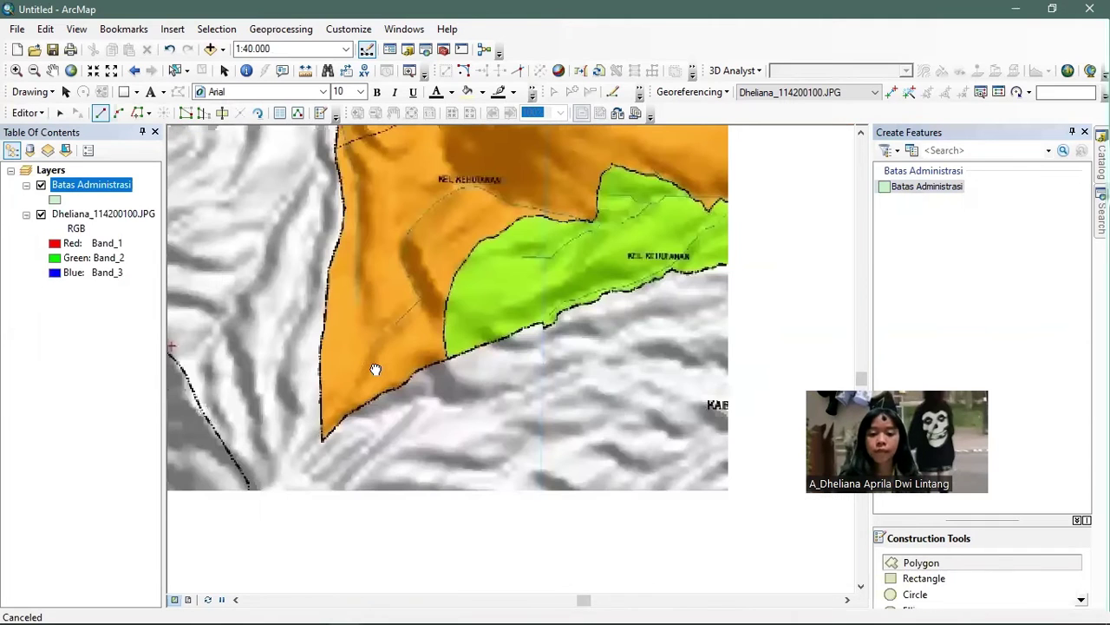
{"action": "left_click", "coordinate": [310, 434]}
{"action": "left_click", "coordinate": [405, 381]}
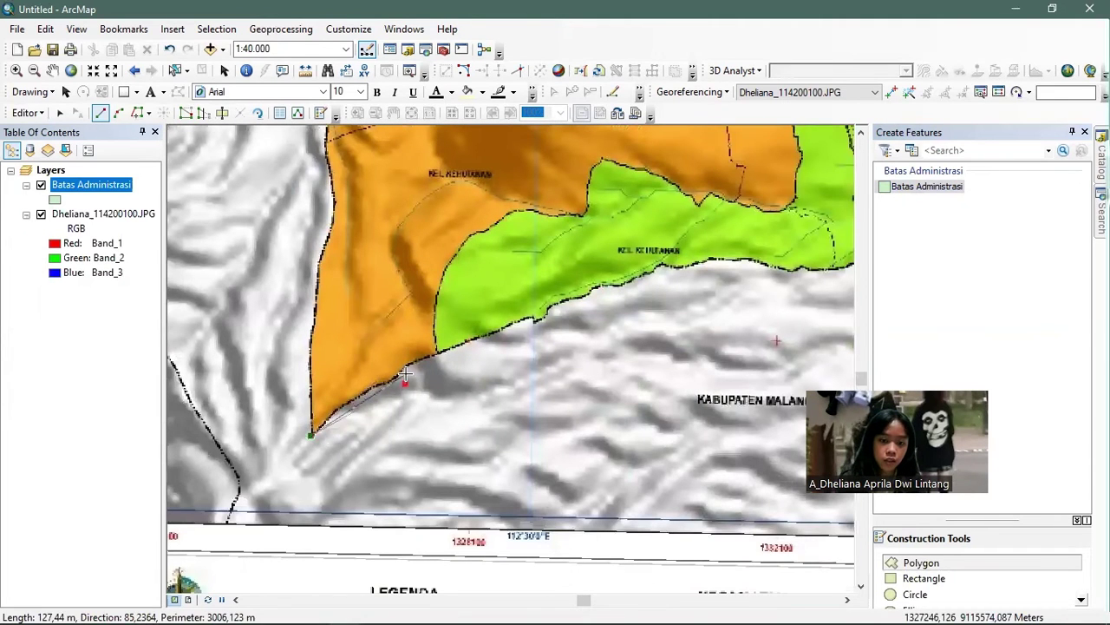
{"action": "key", "text": "ctrl+z"}
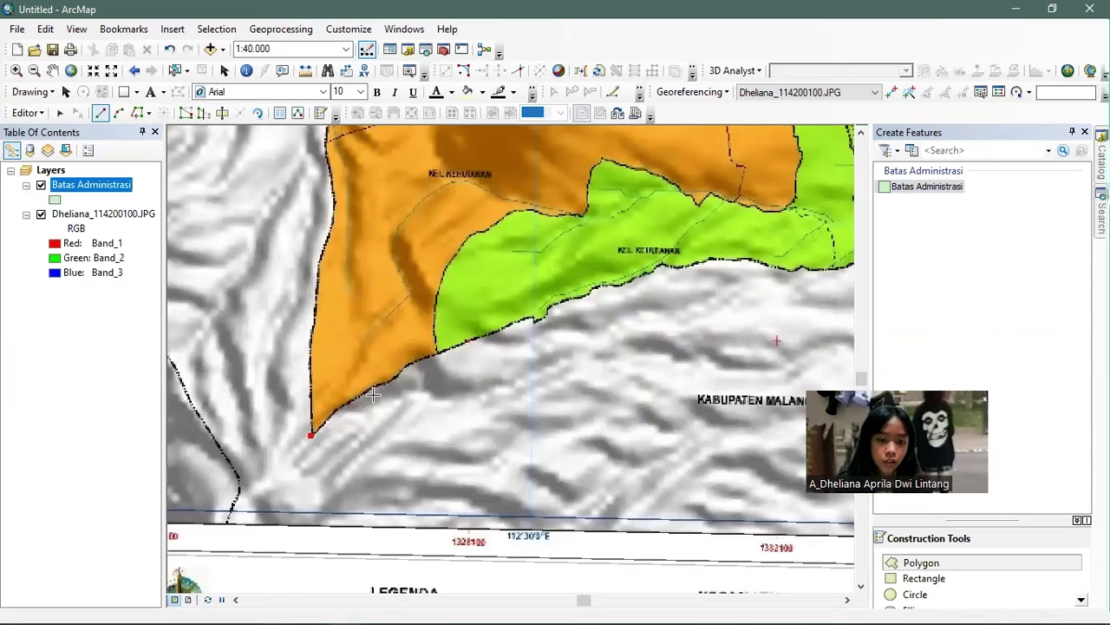
{"action": "left_click", "coordinate": [370, 385]}
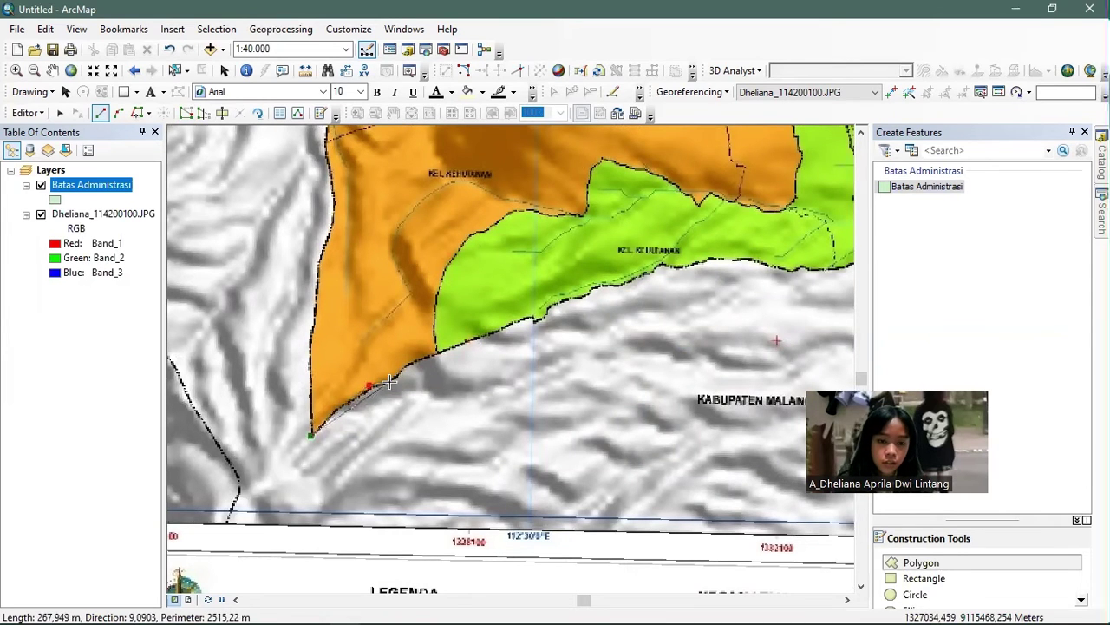
{"action": "left_click", "coordinate": [396, 377]}
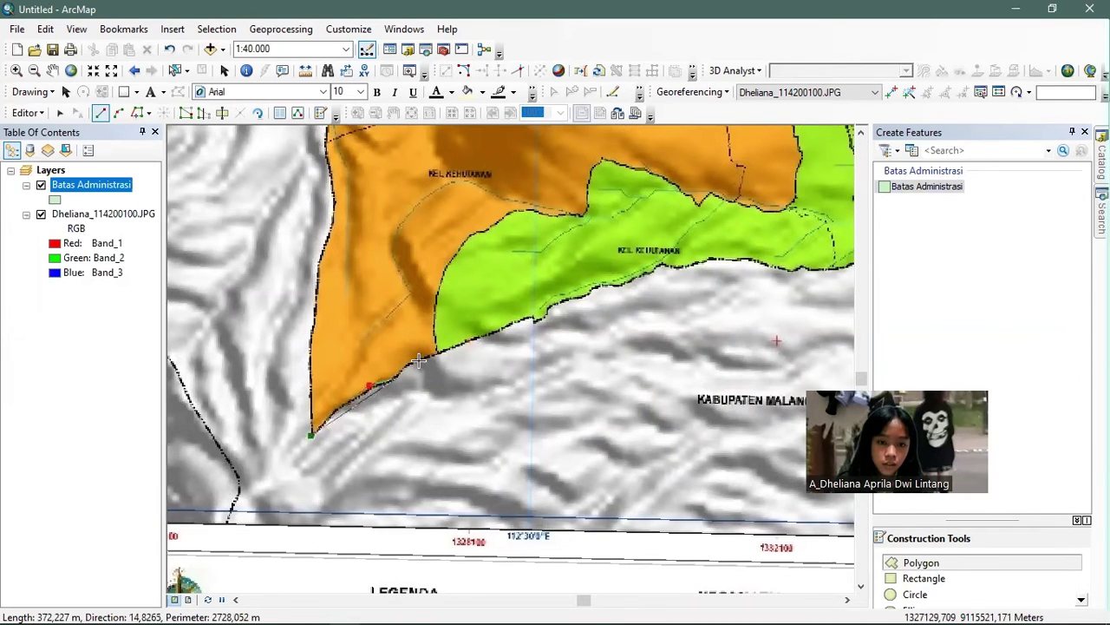
{"action": "left_click", "coordinate": [413, 362]}
{"action": "left_click", "coordinate": [446, 351]}
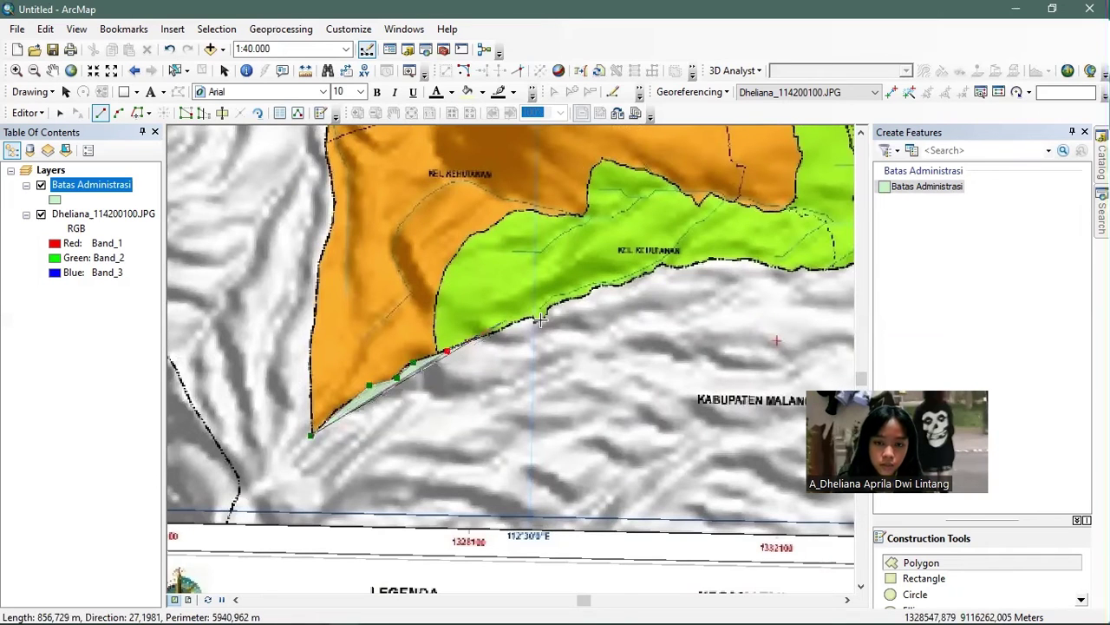
{"action": "left_click", "coordinate": [535, 318]}
{"action": "left_click", "coordinate": [540, 320]}
{"action": "left_click", "coordinate": [573, 298]}
{"action": "left_click", "coordinate": [598, 287]}
{"action": "left_click", "coordinate": [624, 285]}
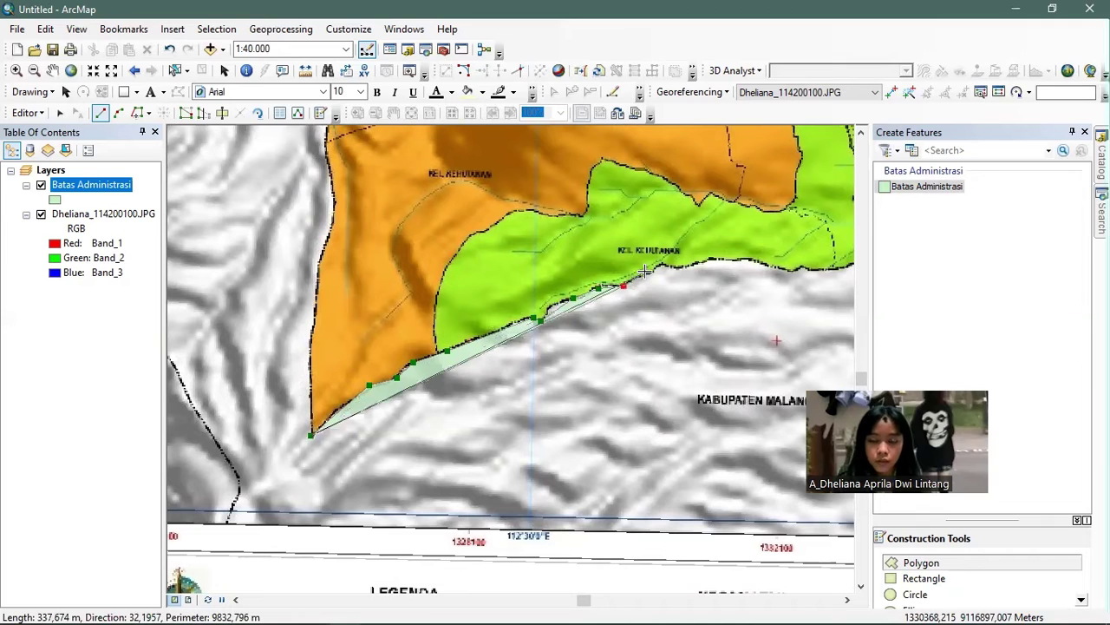
{"action": "left_click", "coordinate": [646, 271]}
{"action": "left_click", "coordinate": [664, 266]}
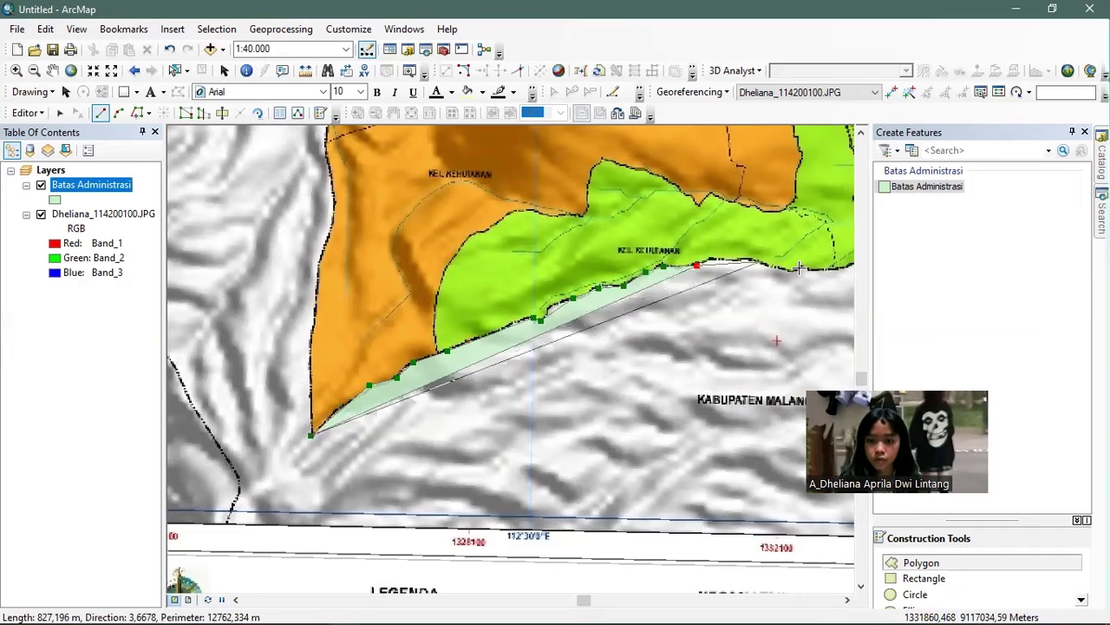
{"action": "left_click", "coordinate": [740, 260]}
{"action": "left_click", "coordinate": [799, 268]}
- Continue the outline along the green district's coast and around the southeastern bend to the eastern point
{"action": "left_click_drag", "start_coordinate": [775, 283], "coordinate": [502, 371]}
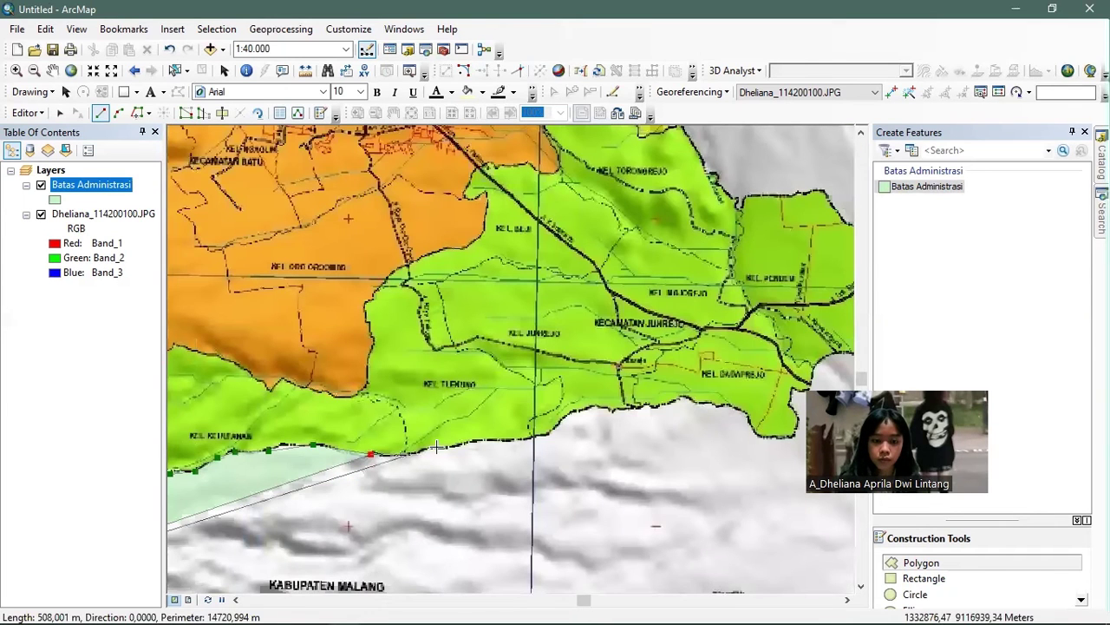
{"action": "left_click", "coordinate": [436, 447]}
{"action": "left_click", "coordinate": [552, 434]}
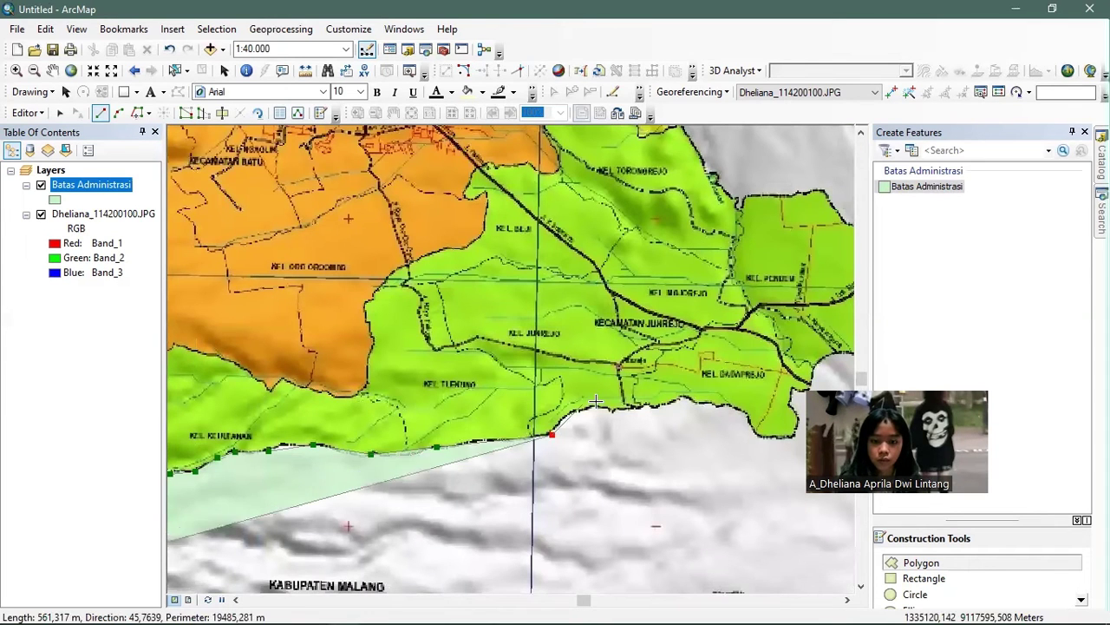
{"action": "left_click", "coordinate": [595, 405]}
{"action": "left_click", "coordinate": [651, 407]}
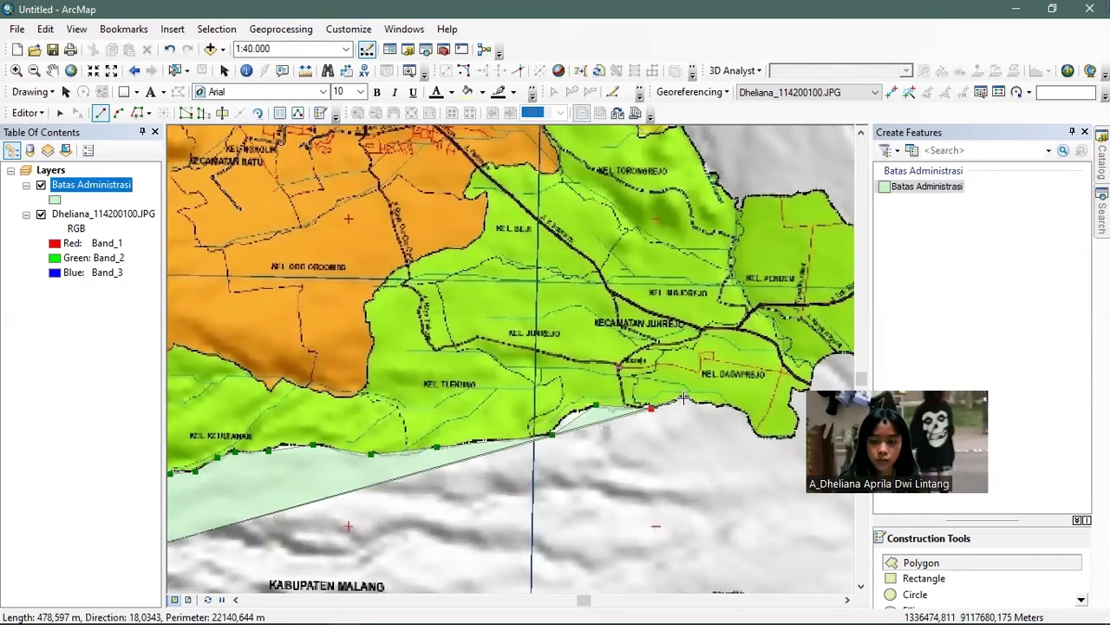
{"action": "left_click", "coordinate": [684, 399]}
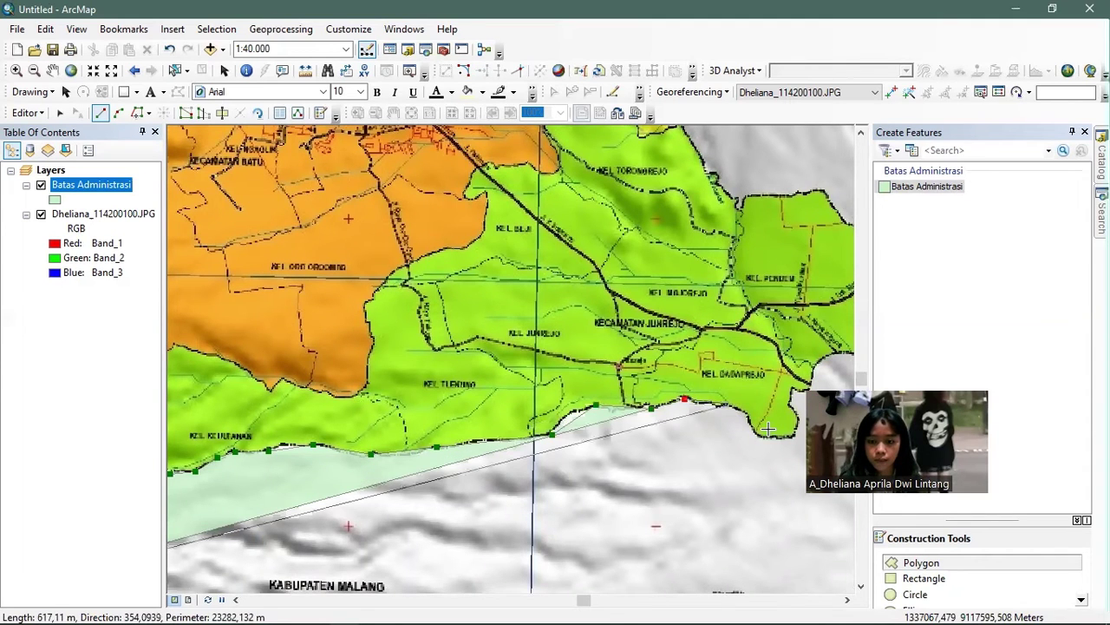
{"action": "left_click", "coordinate": [732, 404]}
{"action": "left_click", "coordinate": [757, 436]}
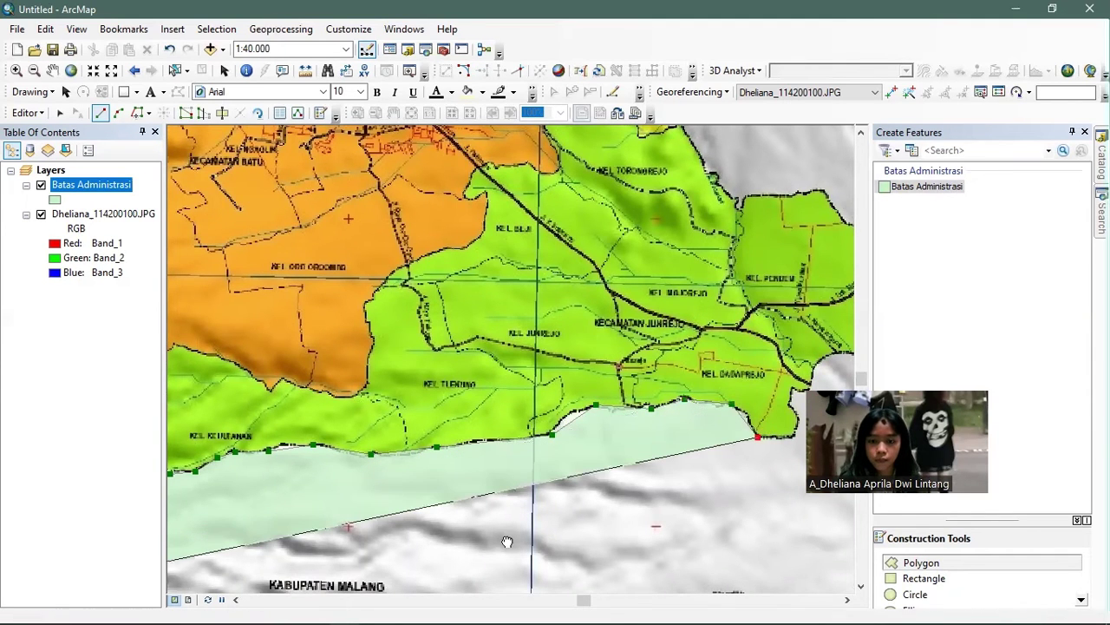
{"action": "left_click_drag", "start_coordinate": [768, 430], "coordinate": [507, 541]}
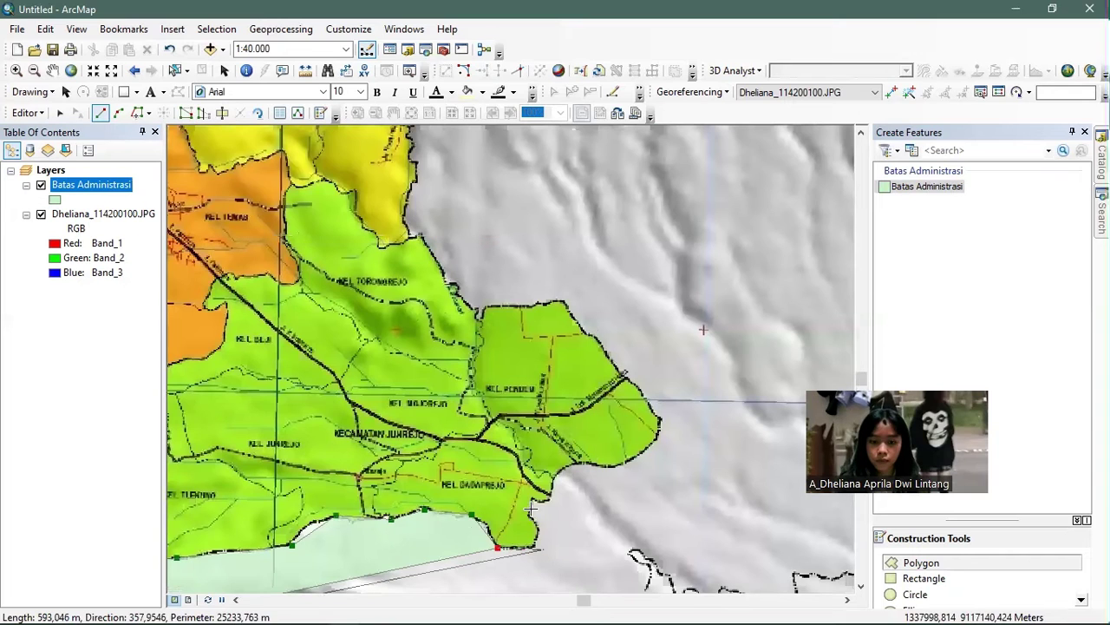
{"action": "left_click", "coordinate": [531, 512]}
{"action": "left_click", "coordinate": [533, 497]}
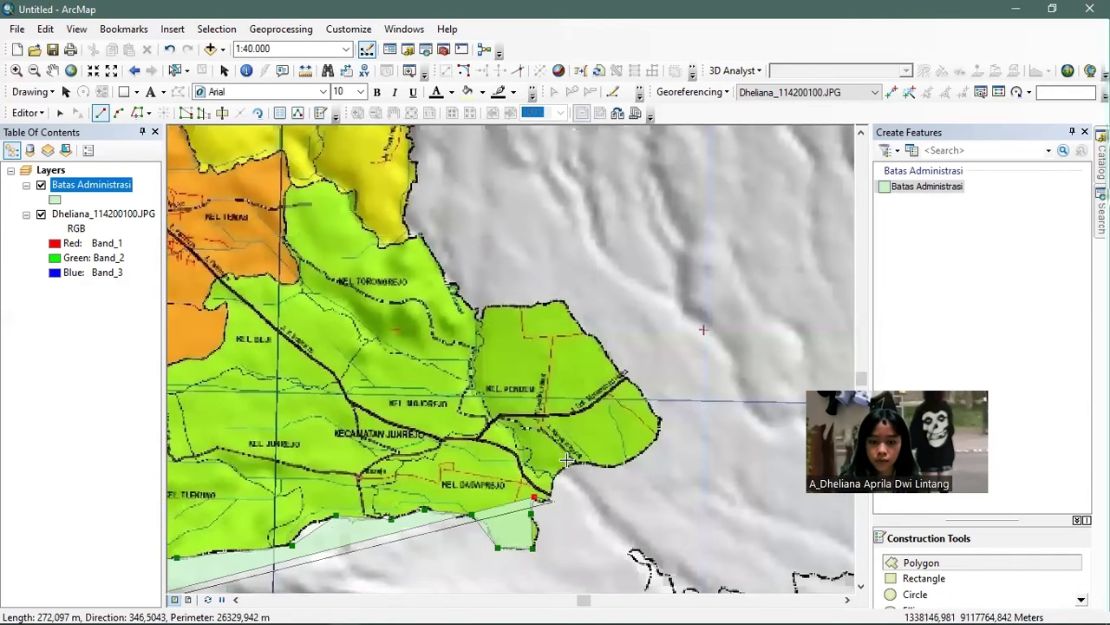
{"action": "left_click", "coordinate": [554, 500]}
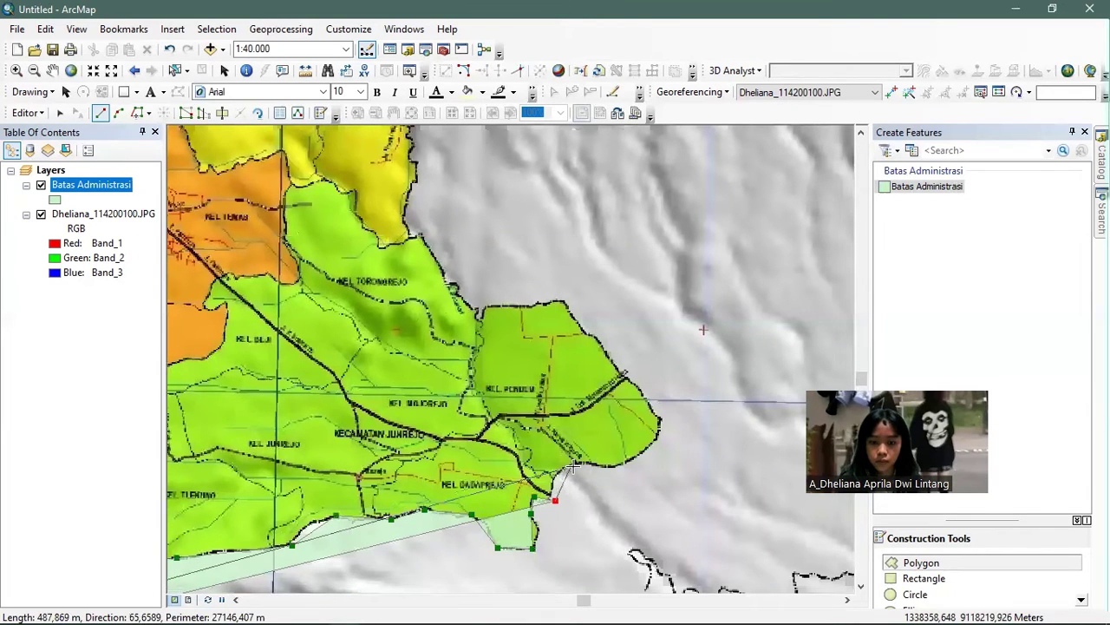
{"action": "left_click", "coordinate": [588, 464]}
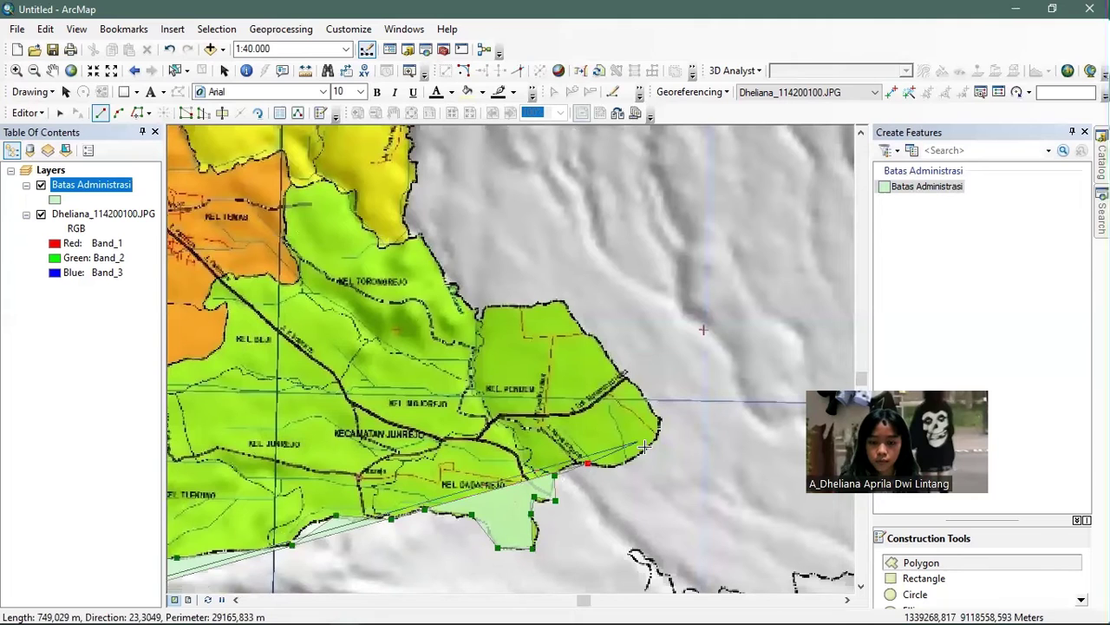
{"action": "left_click", "coordinate": [613, 465]}
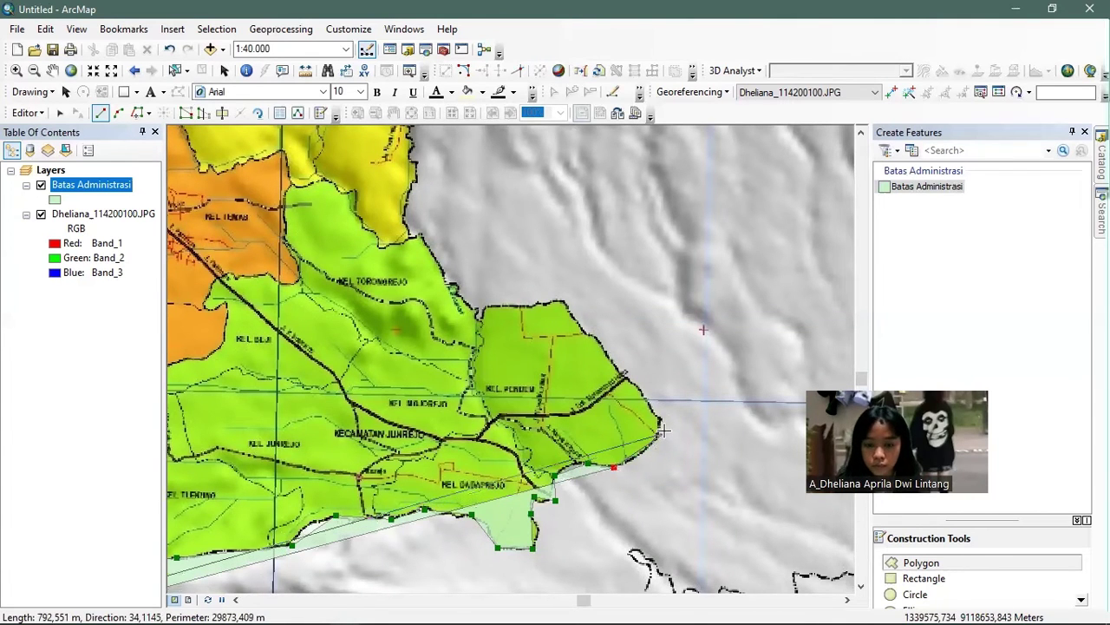
- Trace the boundary northward along the district edge, panning the map to follow it
{"action": "scroll", "coordinate": [659, 416], "scroll_direction": "up", "scroll_amount": 4}
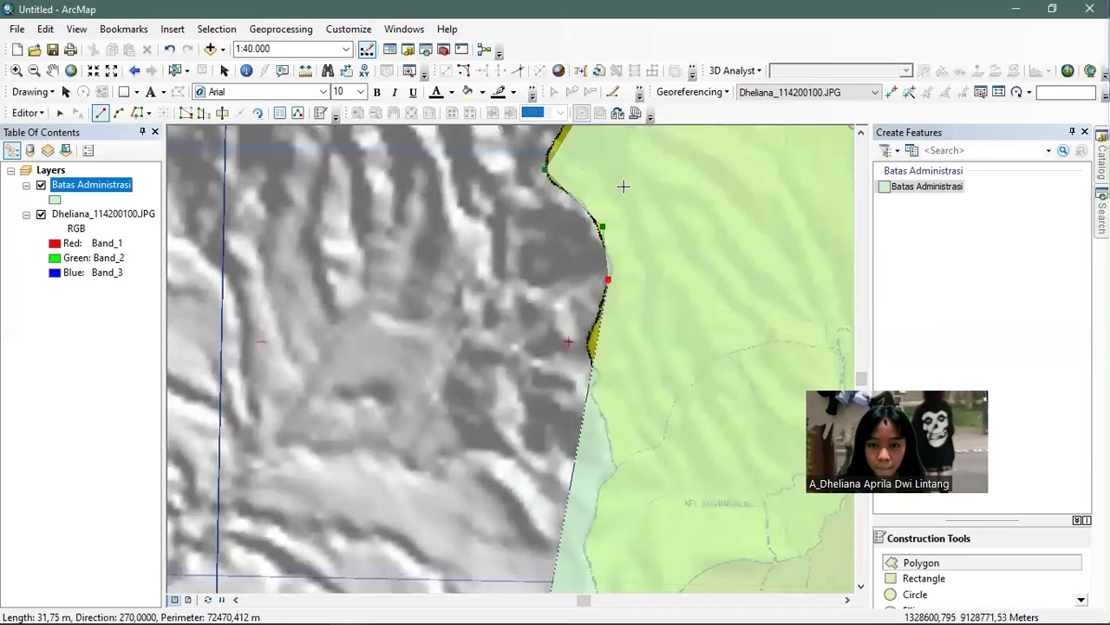
{"action": "left_click", "coordinate": [614, 189]}
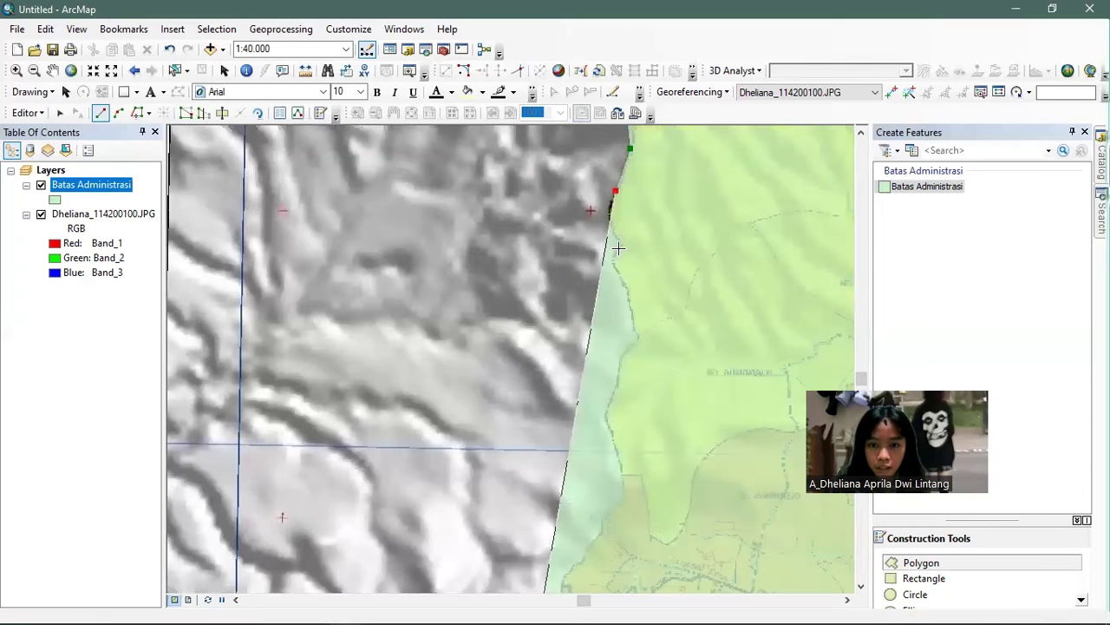
{"action": "left_click", "coordinate": [618, 249]}
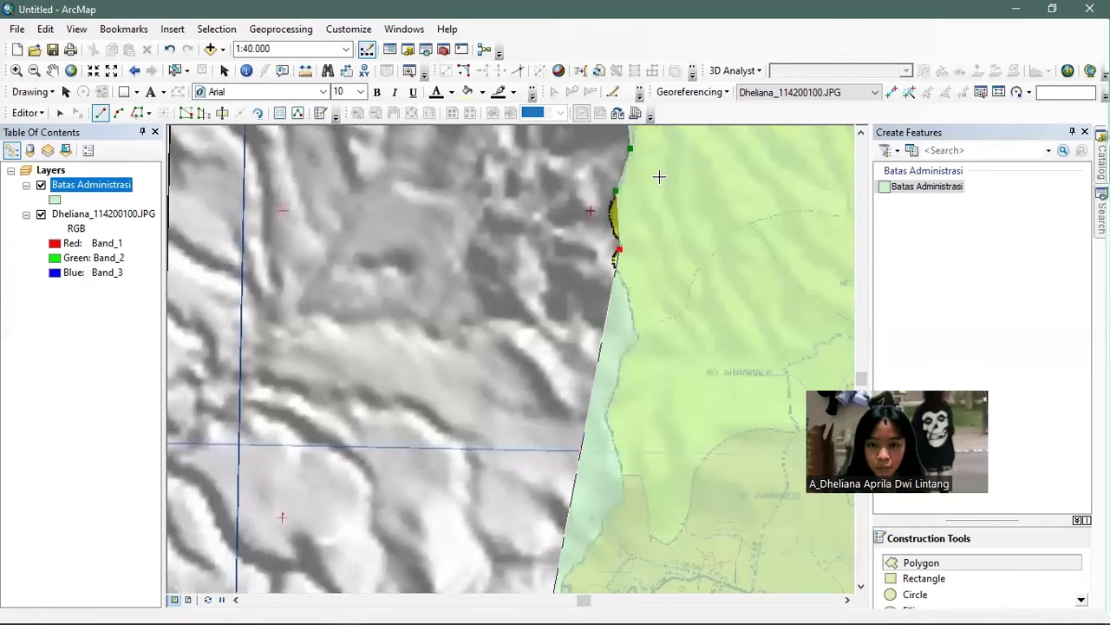
{"action": "left_click_drag", "start_coordinate": [615, 262], "coordinate": [660, 177]}
{"action": "left_click", "coordinate": [659, 177]}
{"action": "left_click", "coordinate": [688, 251]}
{"action": "left_click_drag", "start_coordinate": [688, 251], "coordinate": [715, 141]}
{"action": "left_click", "coordinate": [716, 141]}
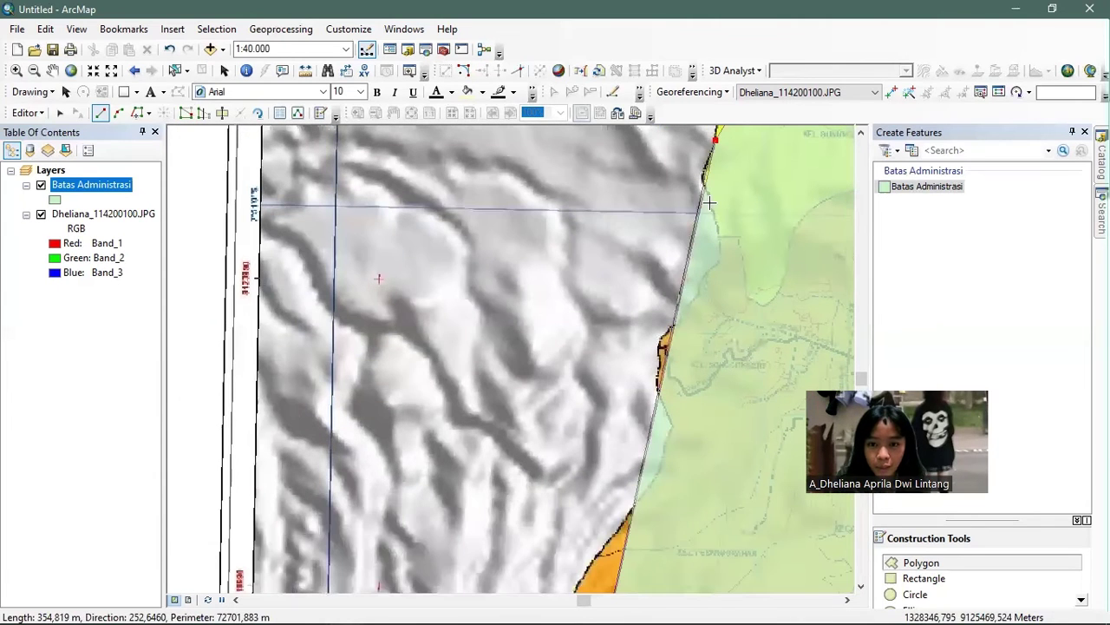
{"action": "left_click", "coordinate": [702, 181]}
{"action": "left_click", "coordinate": [721, 249]}
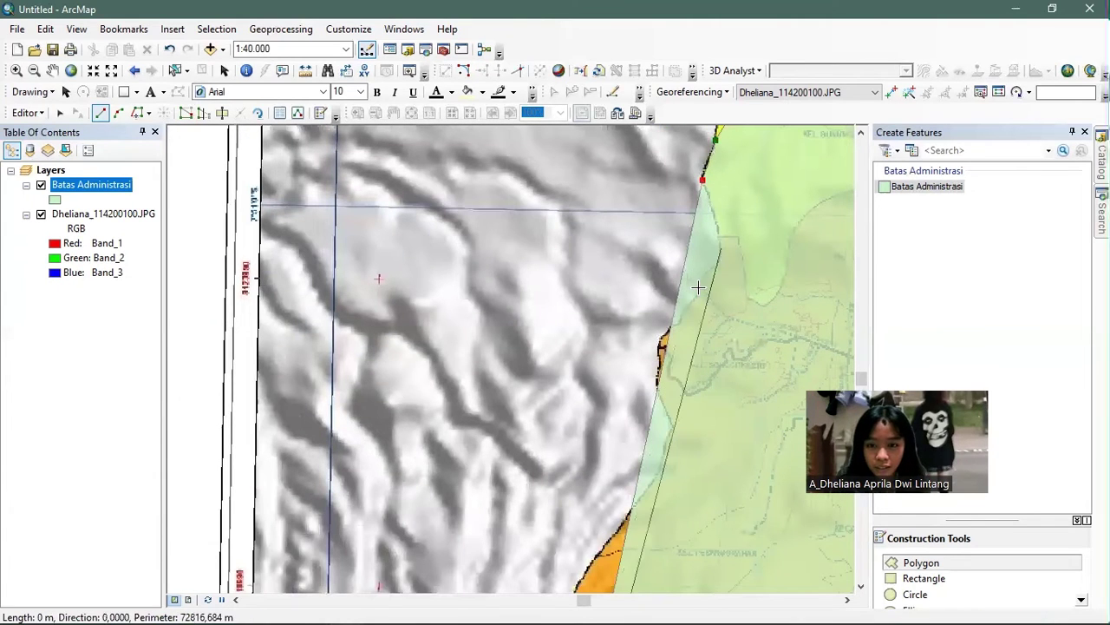
{"action": "left_click", "coordinate": [698, 287]}
{"action": "left_click", "coordinate": [672, 323]}
{"action": "left_click_drag", "start_coordinate": [671, 323], "coordinate": [665, 184]}
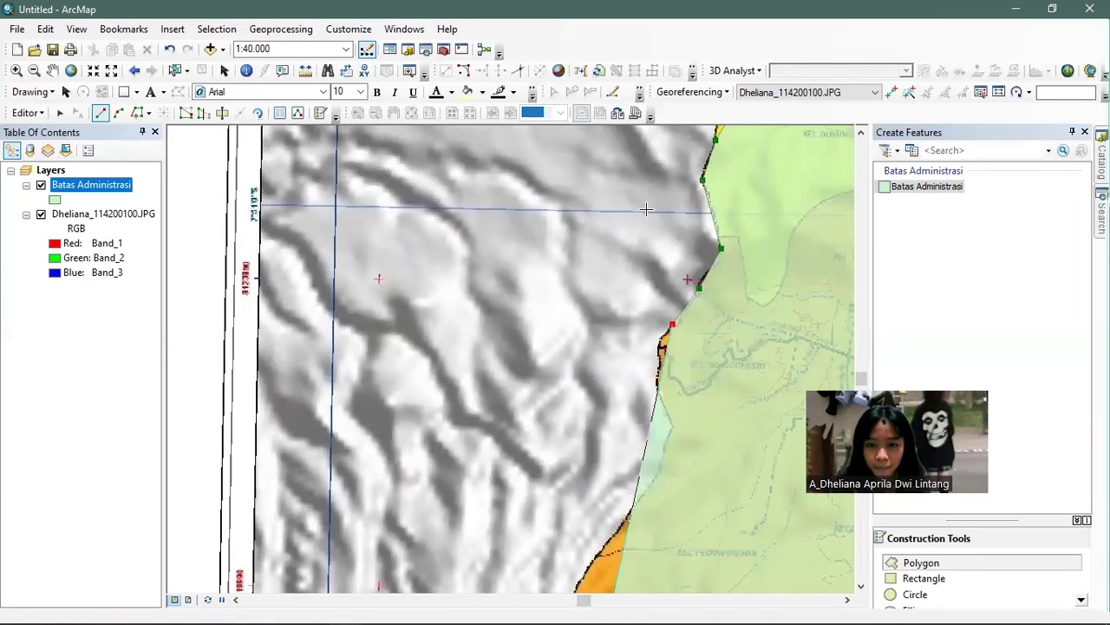
{"action": "left_click", "coordinate": [655, 210]}
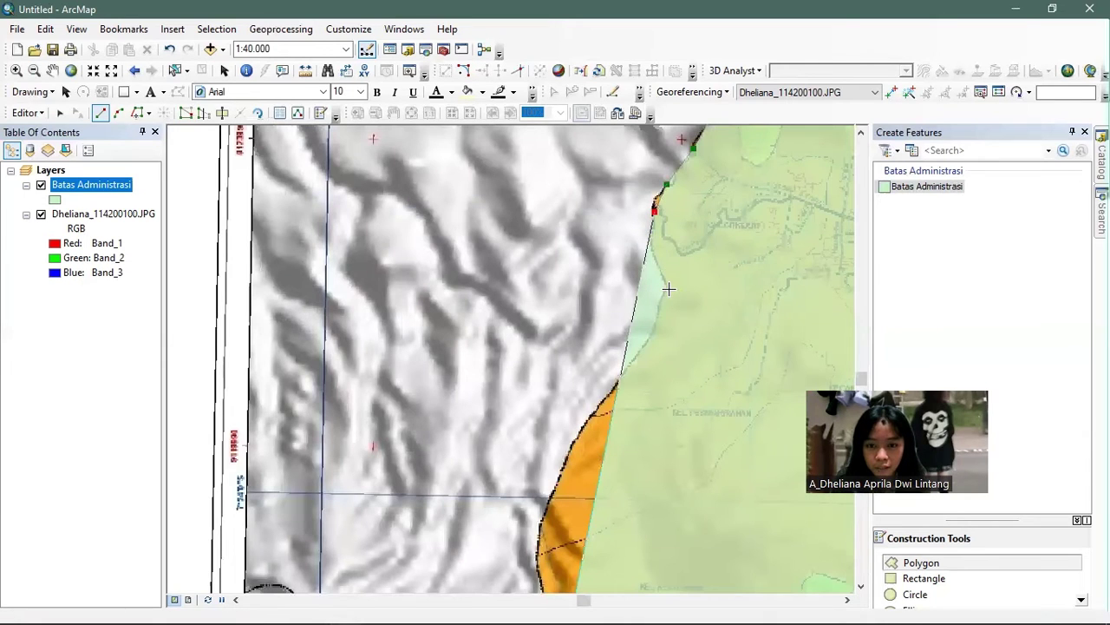
{"action": "left_click", "coordinate": [737, 150]}
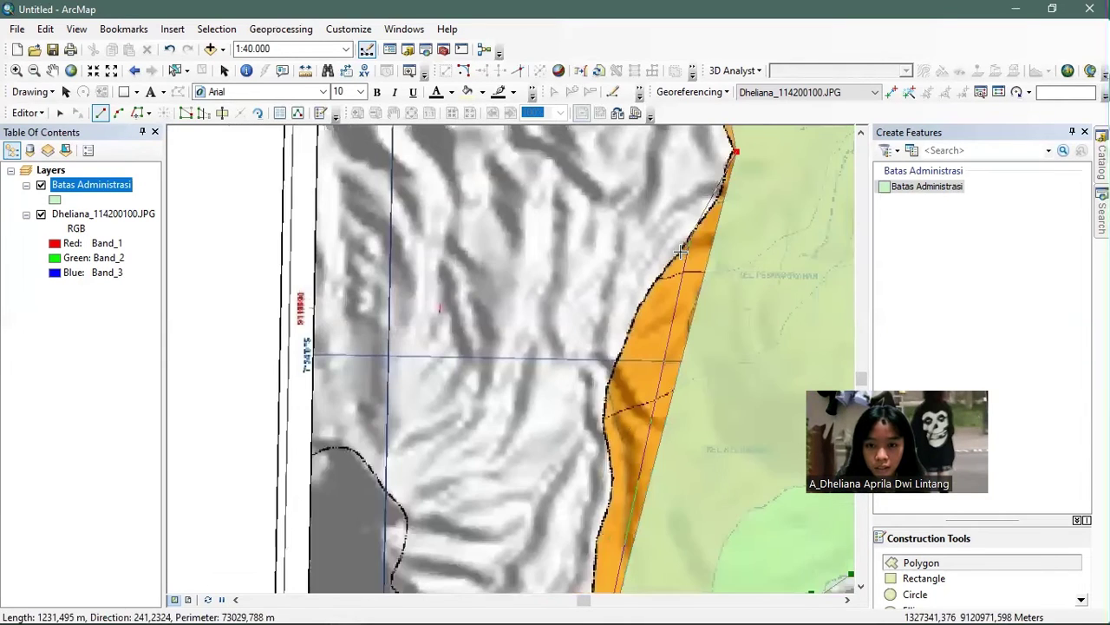
{"action": "left_click", "coordinate": [681, 252]}
{"action": "left_click_drag", "start_coordinate": [681, 252], "coordinate": [771, 129]}
{"action": "mouse_move", "coordinate": [697, 259]}
{"action": "left_mouse_down"}
{"action": "mouse_move", "coordinate": [692, 220]}
{"action": "mouse_move", "coordinate": [721, 98]}
{"action": "left_mouse_up"}
{"action": "left_click", "coordinate": [717, 237]}
{"action": "left_click", "coordinate": [717, 249]}
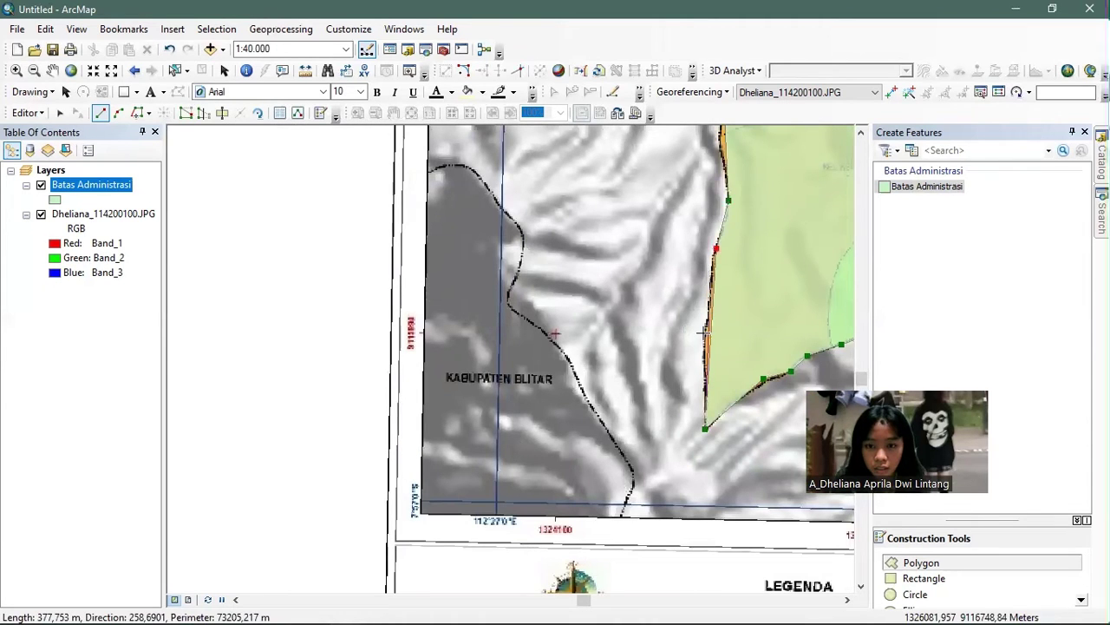
- Finish the outline sketch with F2, add the closing vertices and complete the polygon feature
{"action": "key", "text": "F2"}
{"action": "left_click", "coordinate": [705, 329]}
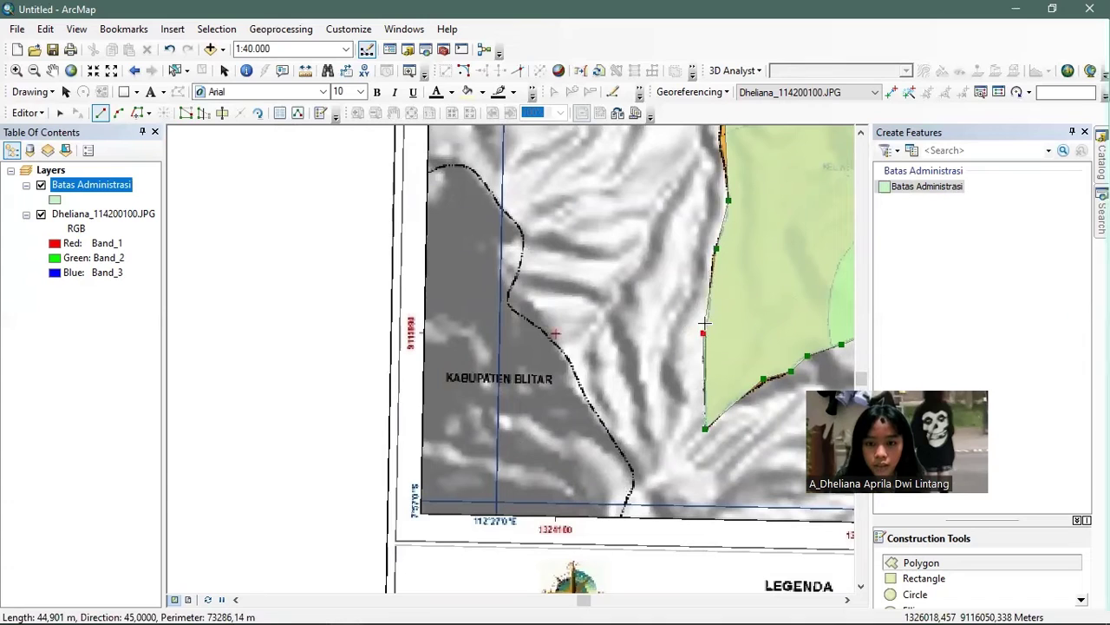
{"action": "left_click", "coordinate": [719, 314]}
{"action": "left_click", "coordinate": [703, 332]}
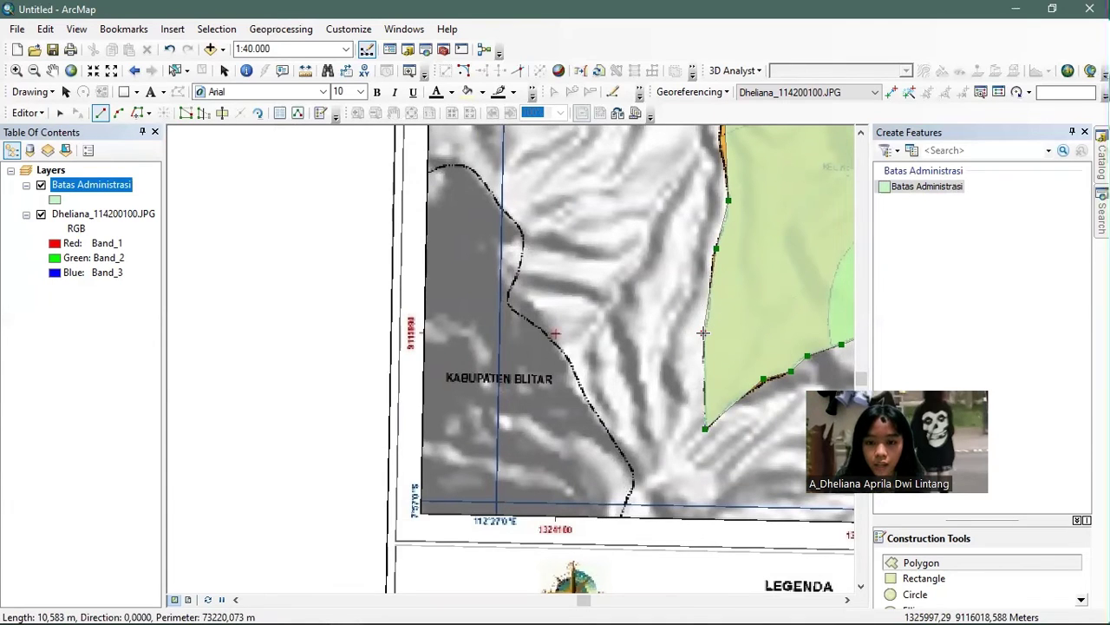
{"action": "double_click", "coordinate": [703, 332]}
- Pan and zoom out to about 1:200,000 so the whole boundary polygon is centred in view
{"action": "left_click_drag", "start_coordinate": [701, 225], "coordinate": [598, 264]}
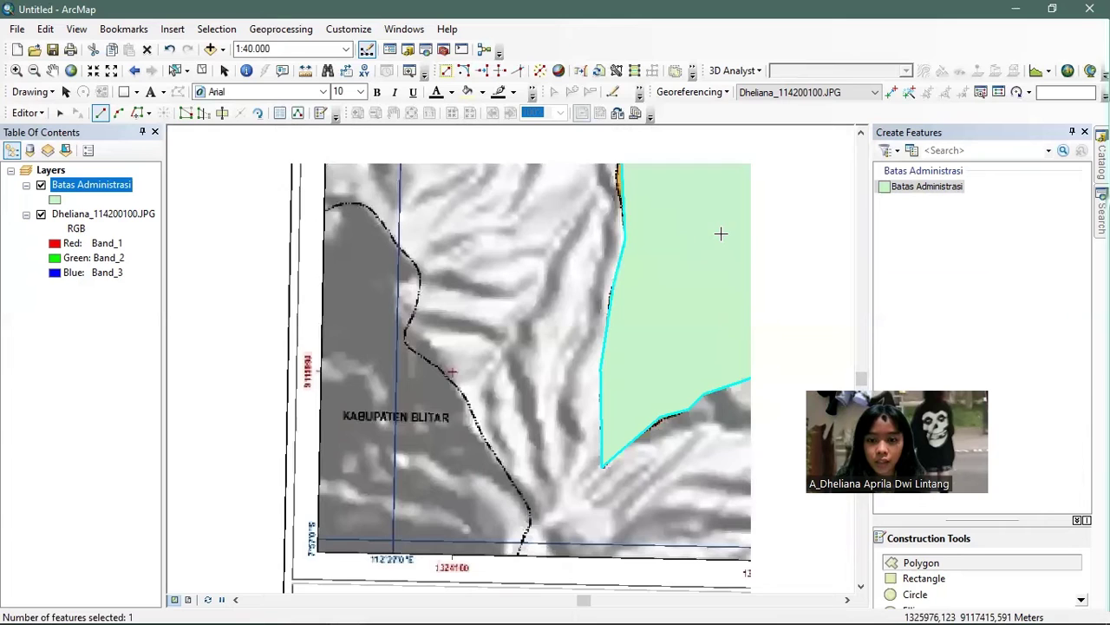
{"action": "scroll", "coordinate": [721, 233], "scroll_direction": "down", "scroll_amount": 2}
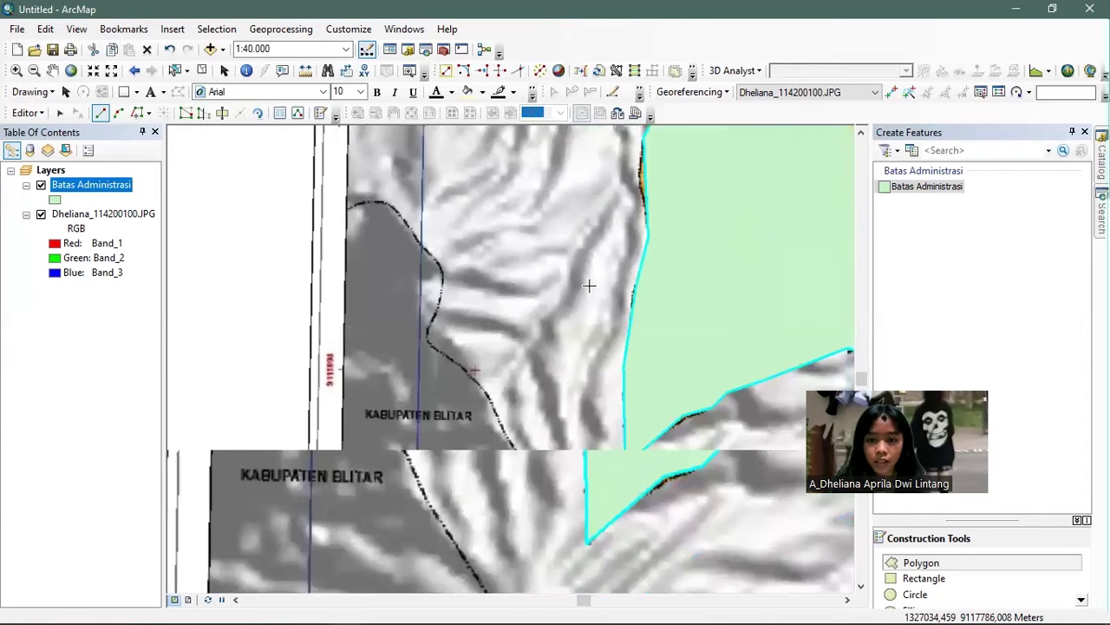
{"action": "scroll", "coordinate": [726, 198], "scroll_direction": "up", "scroll_amount": 2}
{"action": "left_click_drag", "start_coordinate": [611, 279], "coordinate": [407, 438]}
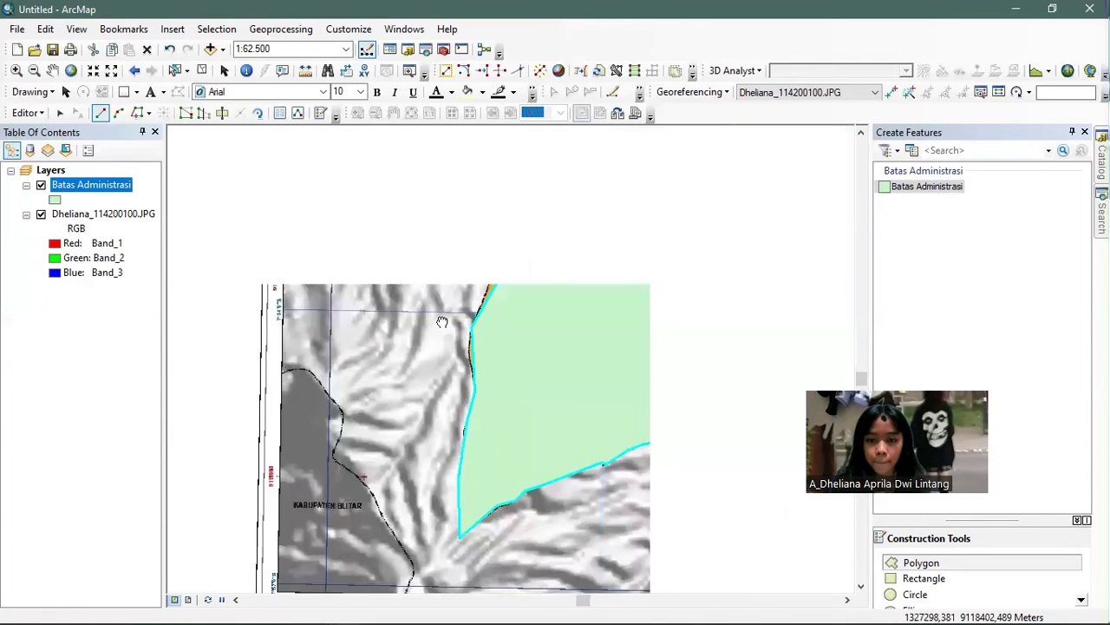
{"action": "scroll", "coordinate": [481, 275], "scroll_direction": "down", "scroll_amount": 1}
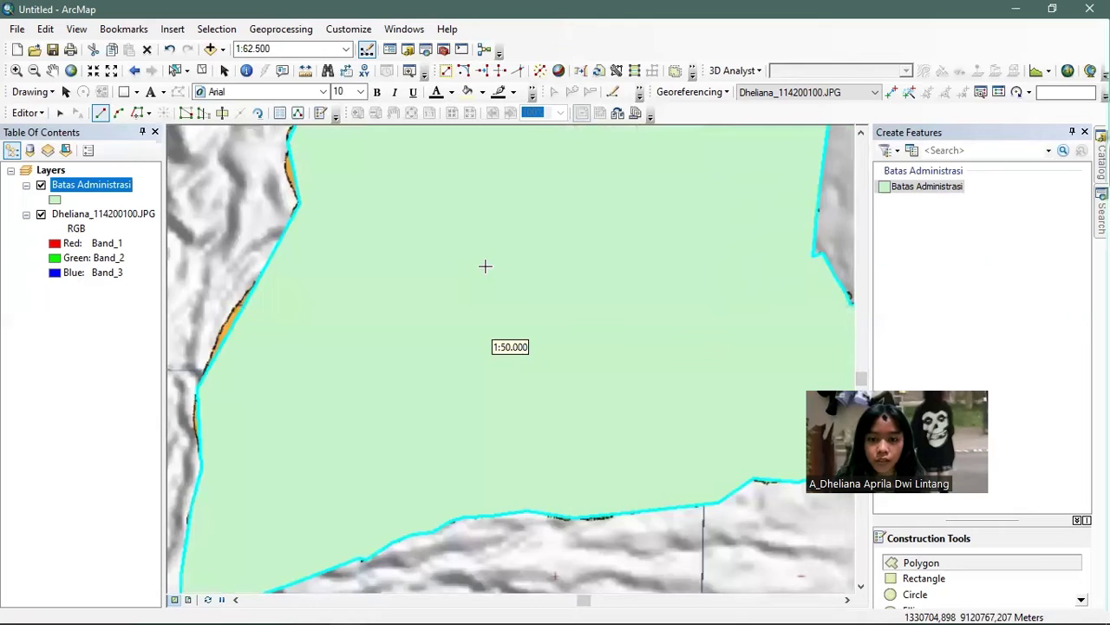
{"action": "scroll", "coordinate": [485, 266], "scroll_direction": "up", "scroll_amount": 5}
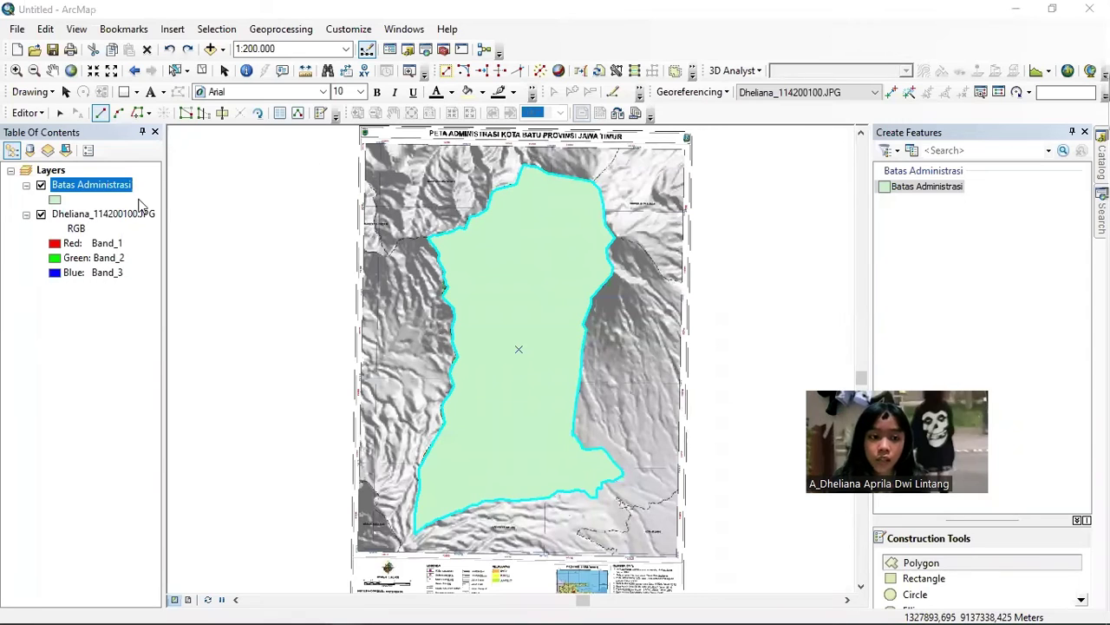
- Give the Batas Administrasi symbol a Hollow fill with an outline width of 1
{"action": "left_click", "coordinate": [51, 201]}
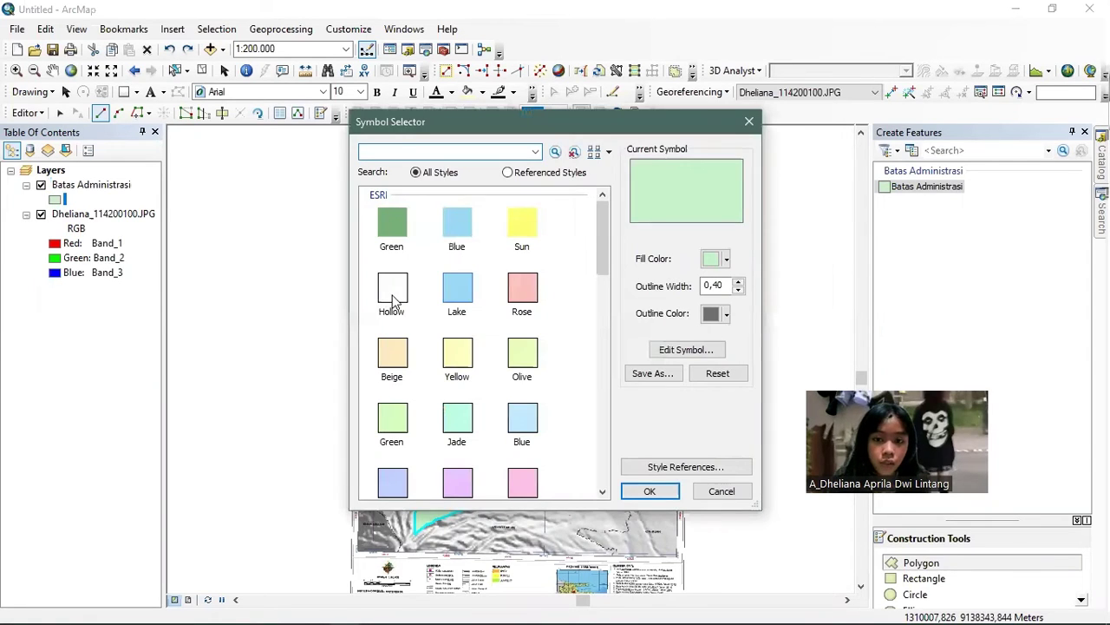
{"action": "left_click", "coordinate": [392, 299]}
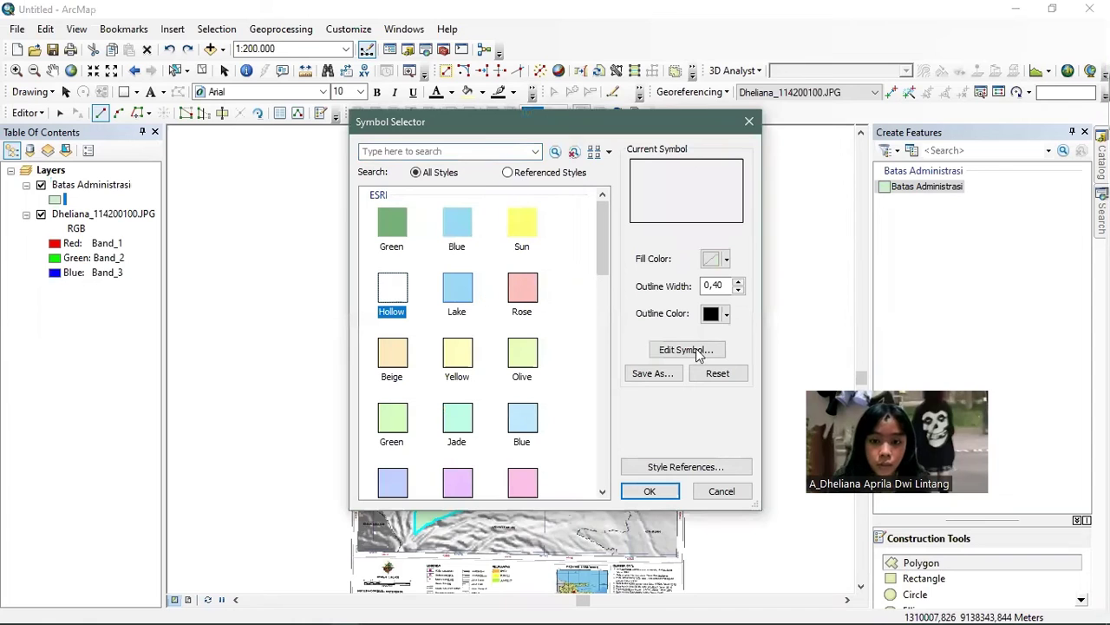
{"action": "left_click", "coordinate": [727, 314]}
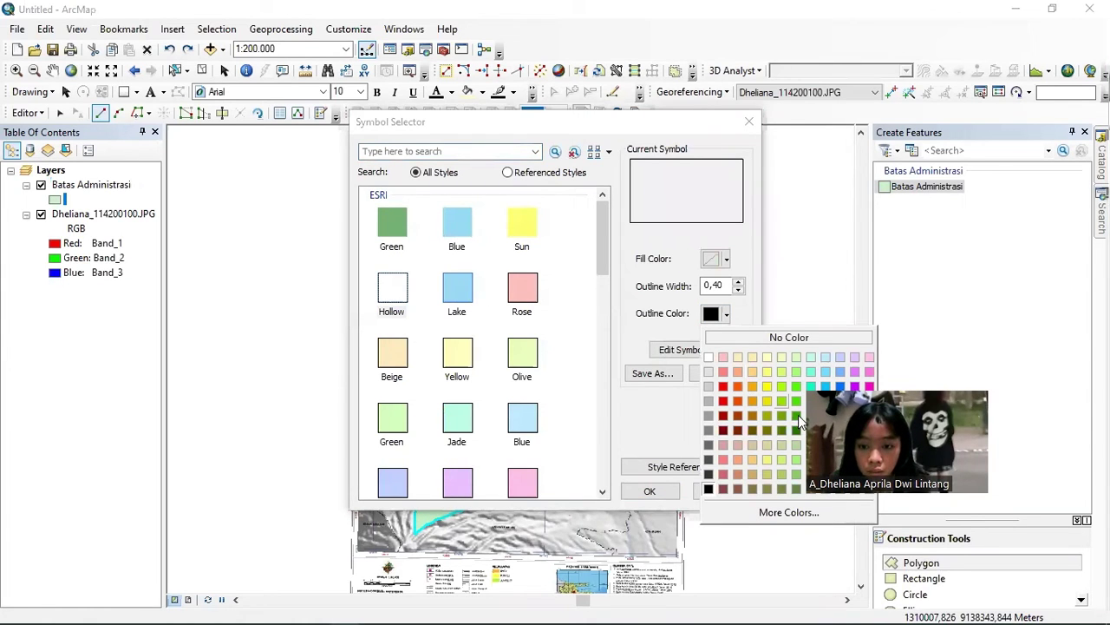
{"action": "key", "text": "shift+Tab"}
{"action": "type", "text": "1"}
{"action": "left_click", "coordinate": [653, 492]}
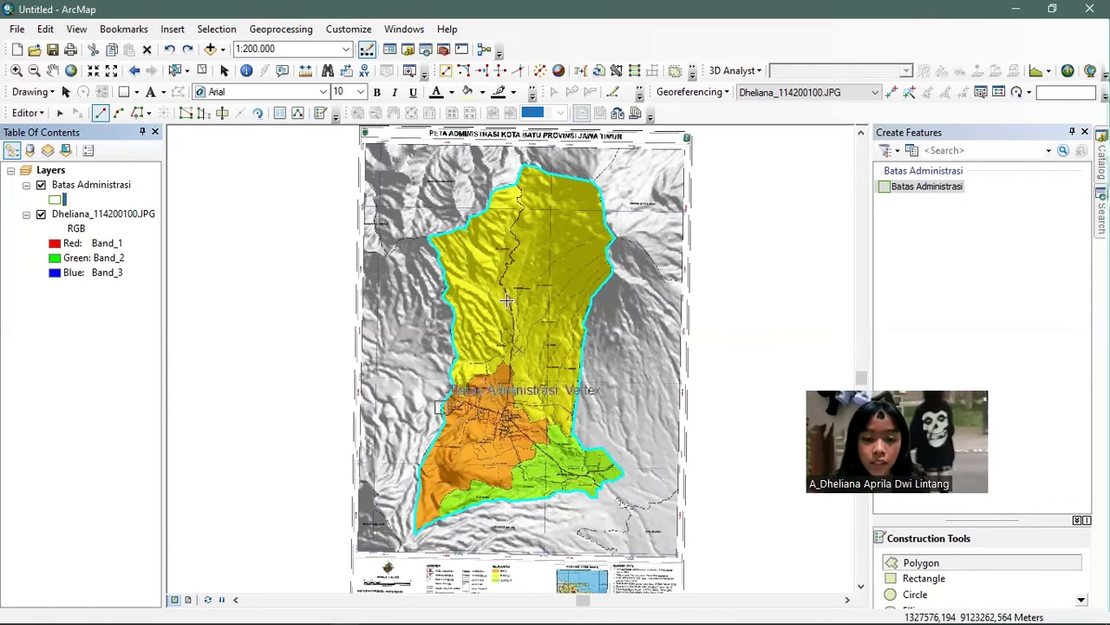
- Use the Cut Polygons Tool to start a cut line at the outer boundary on the yellow–orange border
{"action": "left_click", "coordinate": [221, 120]}
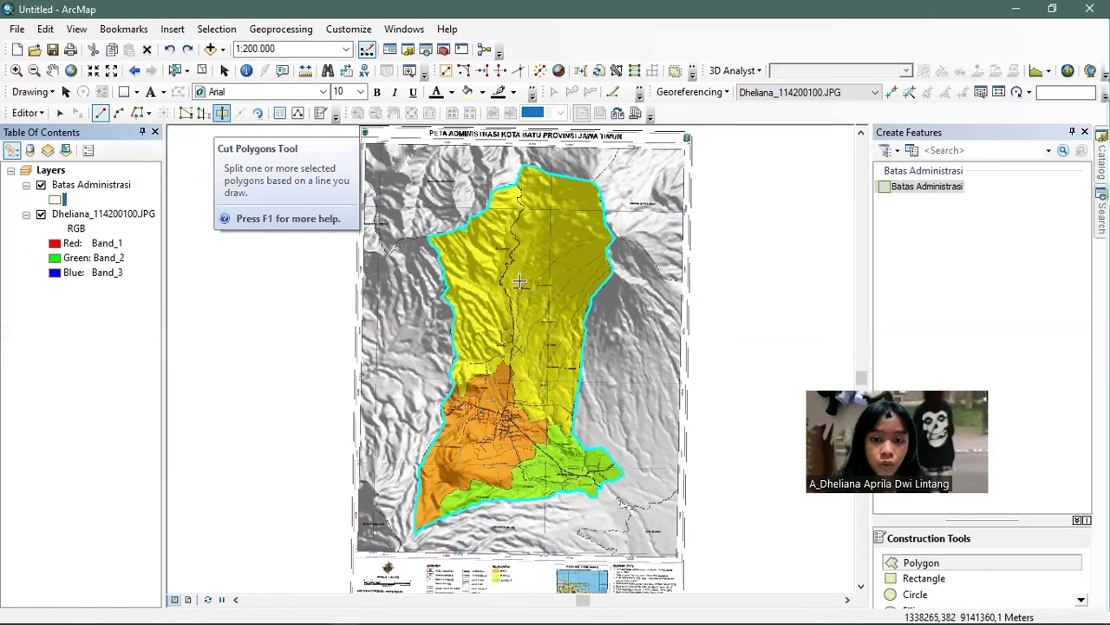
{"action": "scroll", "coordinate": [518, 280], "scroll_direction": "up", "scroll_amount": 2}
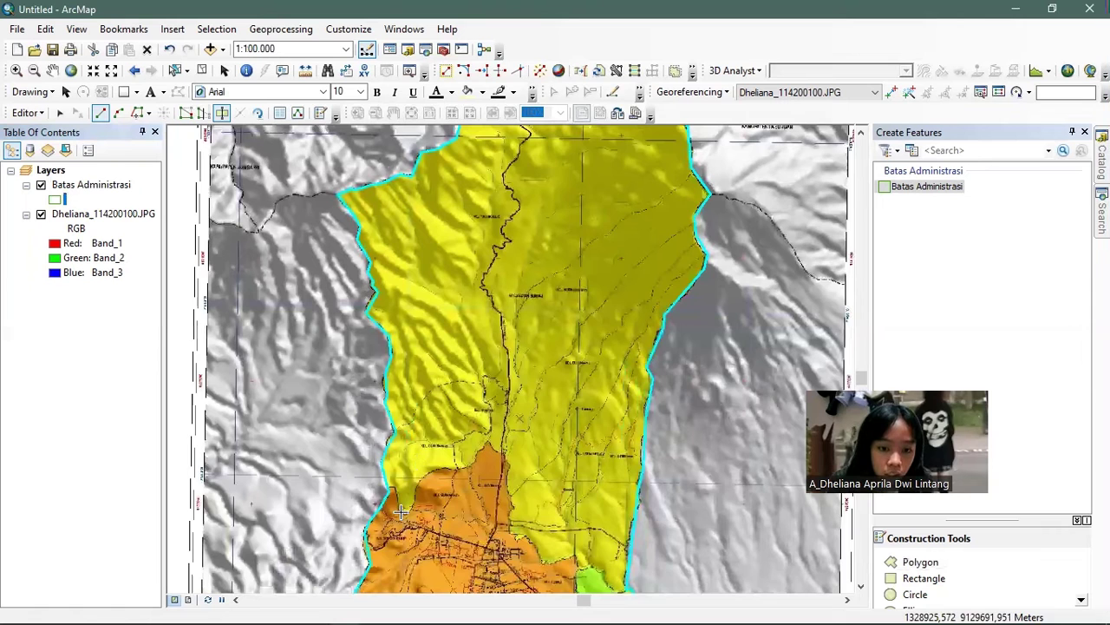
{"action": "scroll", "coordinate": [401, 512], "scroll_direction": "up", "scroll_amount": 1}
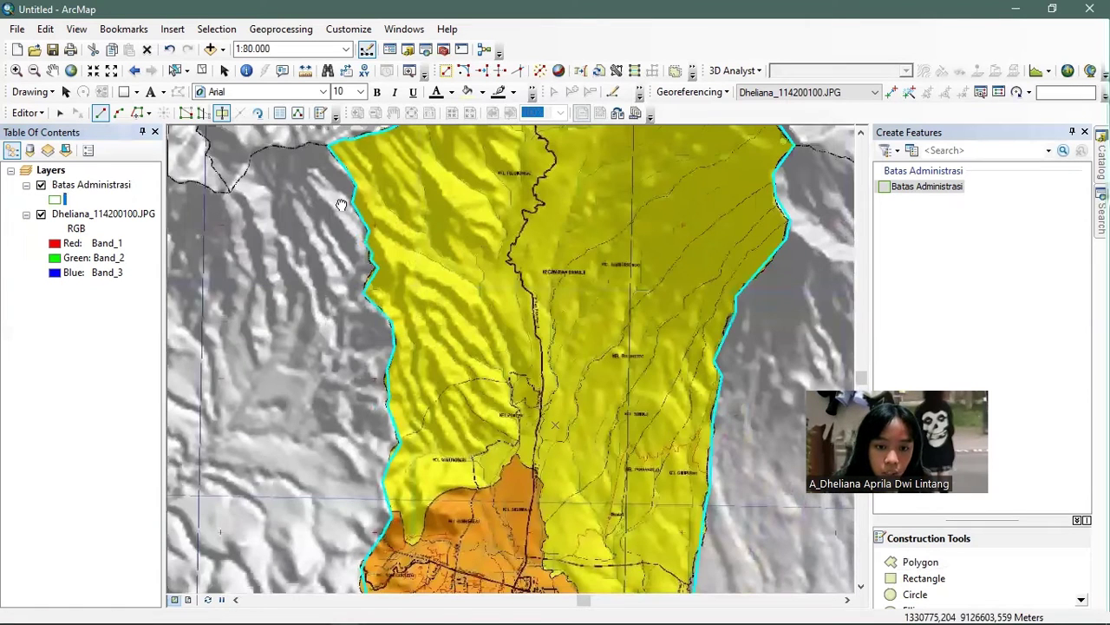
{"action": "left_click_drag", "start_coordinate": [467, 459], "coordinate": [341, 205]}
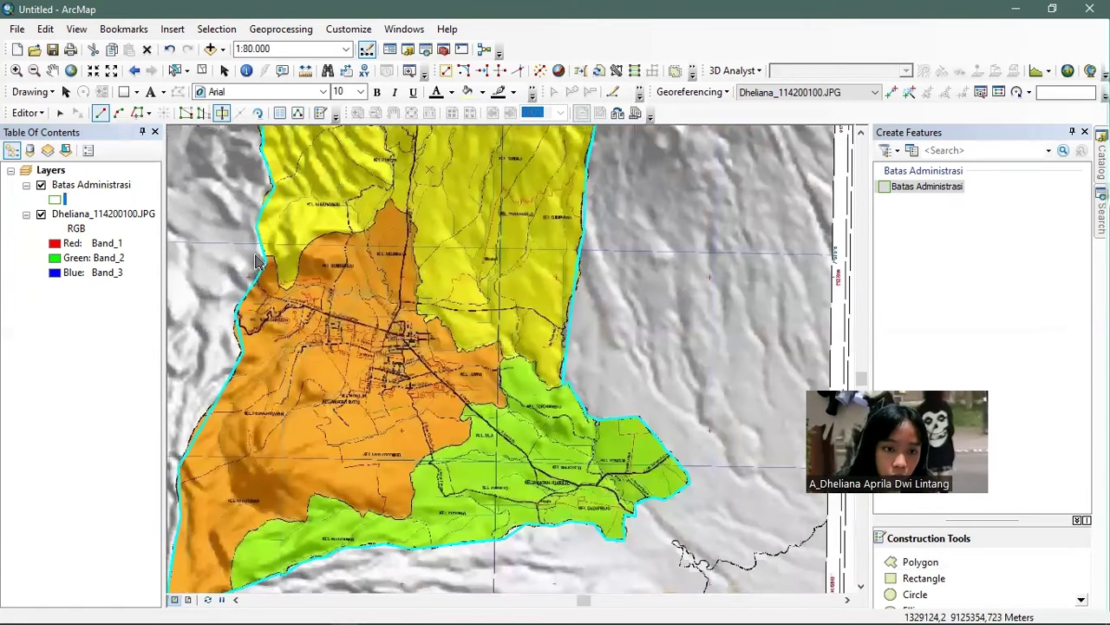
{"action": "left_click", "coordinate": [258, 258]}
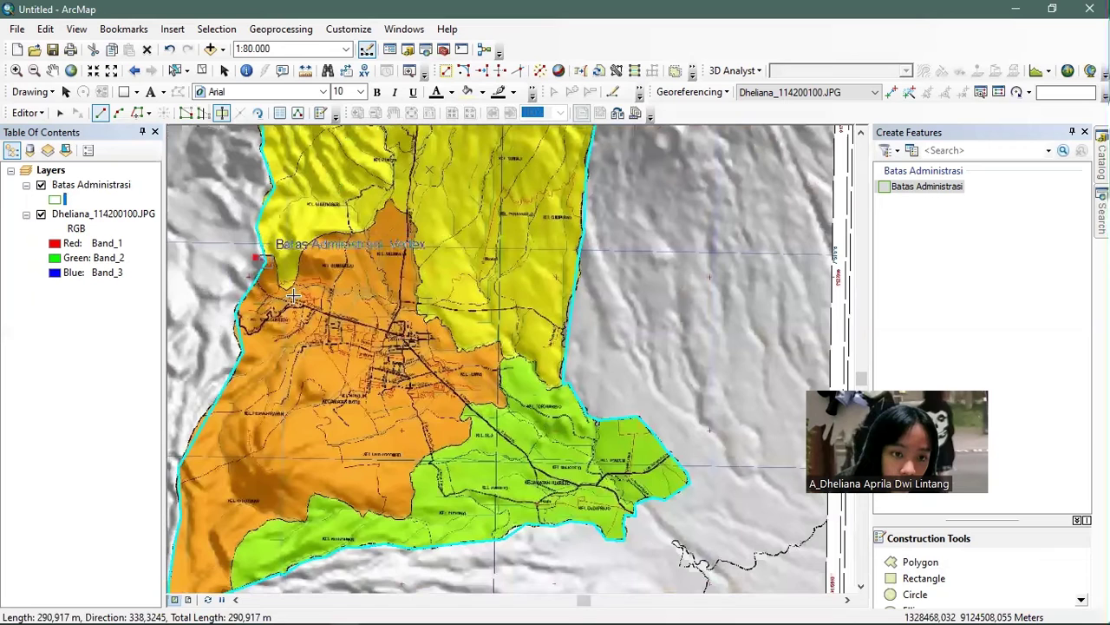
{"action": "left_click", "coordinate": [274, 258]}
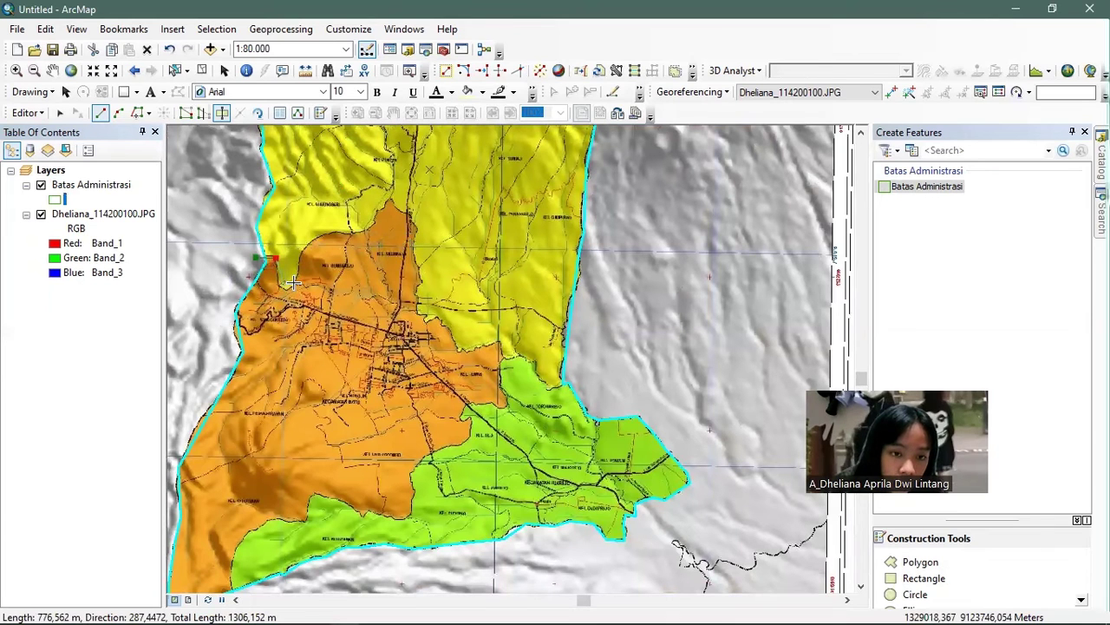
{"action": "left_click", "coordinate": [293, 283]}
{"action": "left_click", "coordinate": [304, 247]}
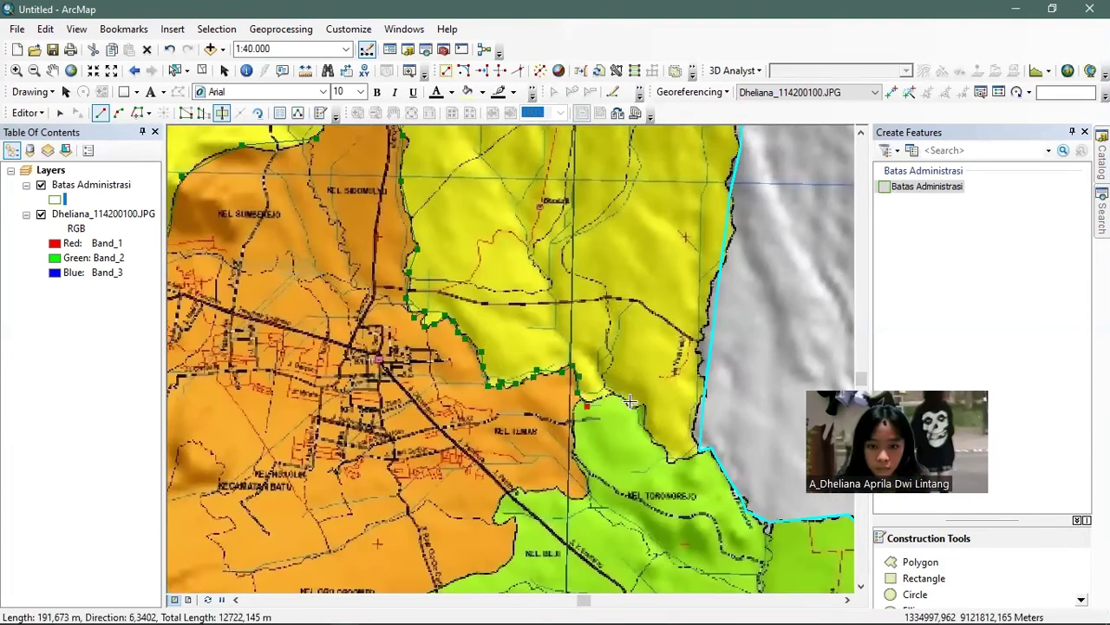
- Extend the cut line along the border to the outer boundary and finish the split with F2
{"action": "left_click", "coordinate": [614, 396]}
{"action": "left_click", "coordinate": [640, 406]}
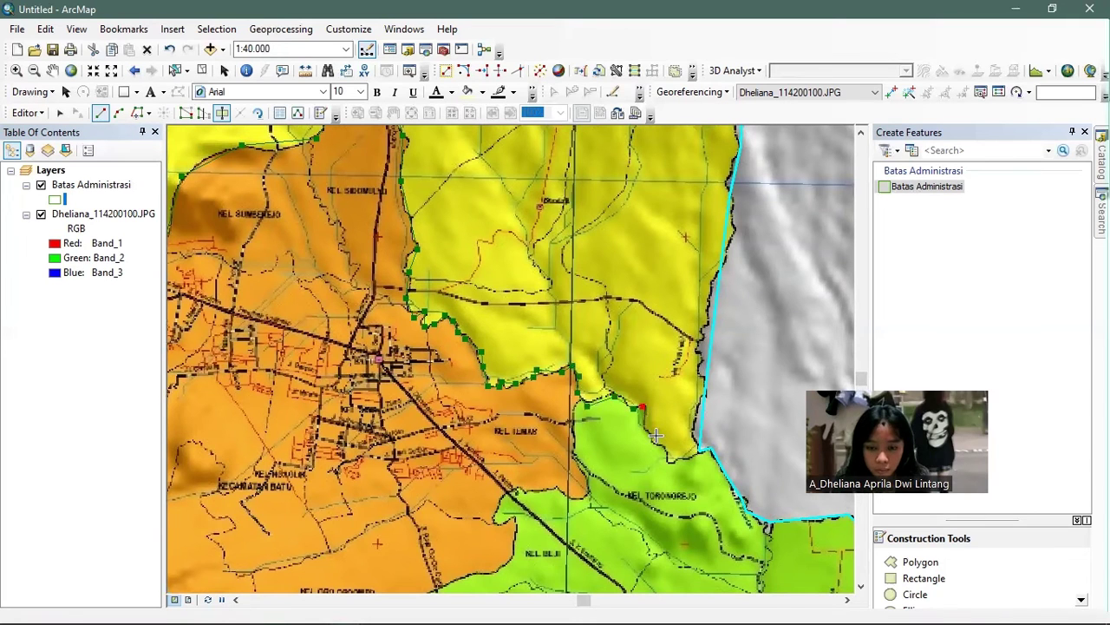
{"action": "left_click", "coordinate": [647, 423]}
{"action": "left_click", "coordinate": [661, 449]}
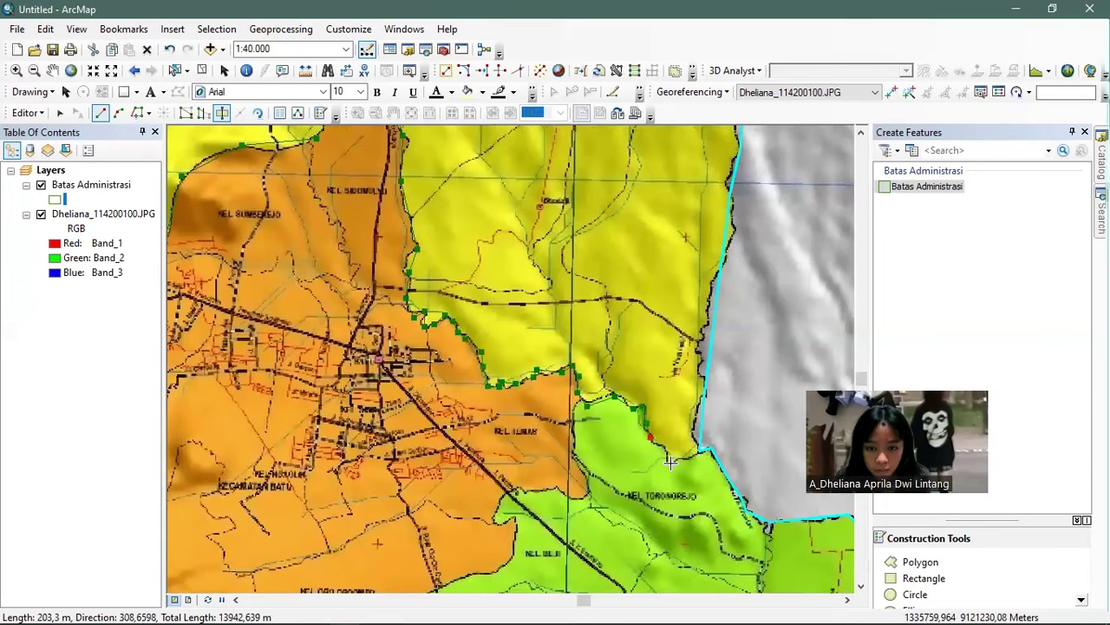
{"action": "left_click", "coordinate": [680, 457]}
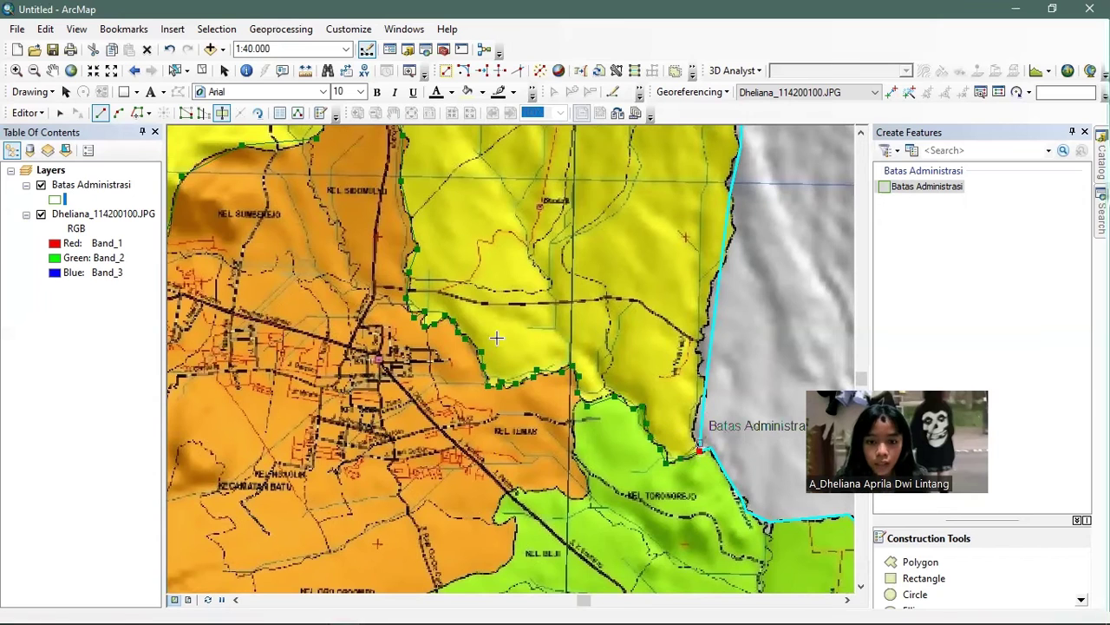
{"action": "key", "text": "F2"}
{"action": "left_click_drag", "start_coordinate": [331, 355], "coordinate": [509, 264]}
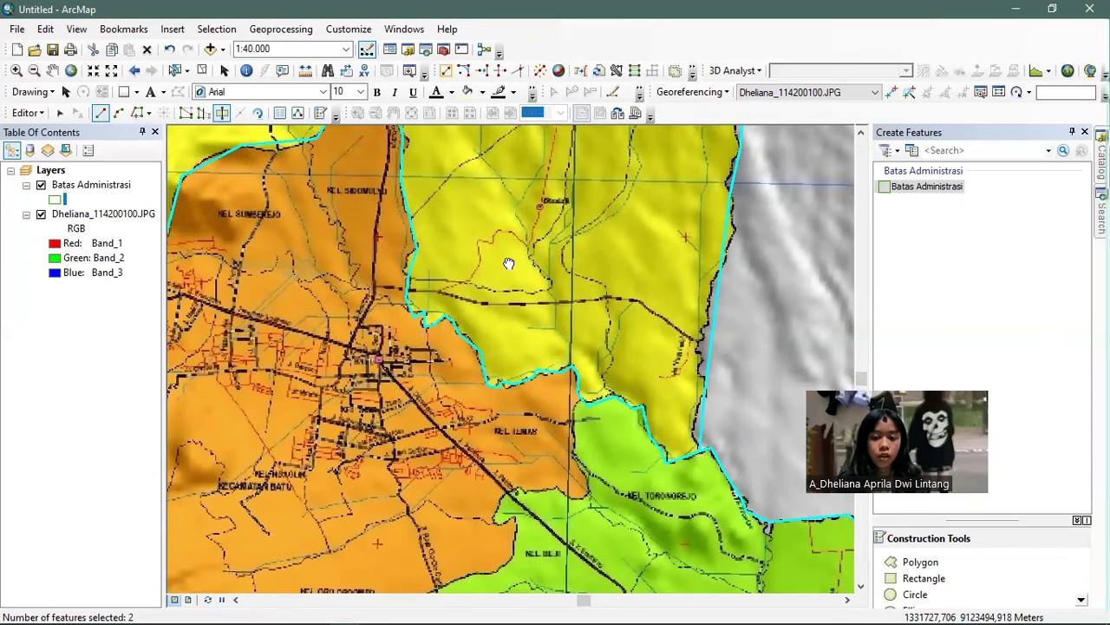
- Start a cut line along the orange–green district border in the southern part of the map
{"action": "key", "text": "Down"}
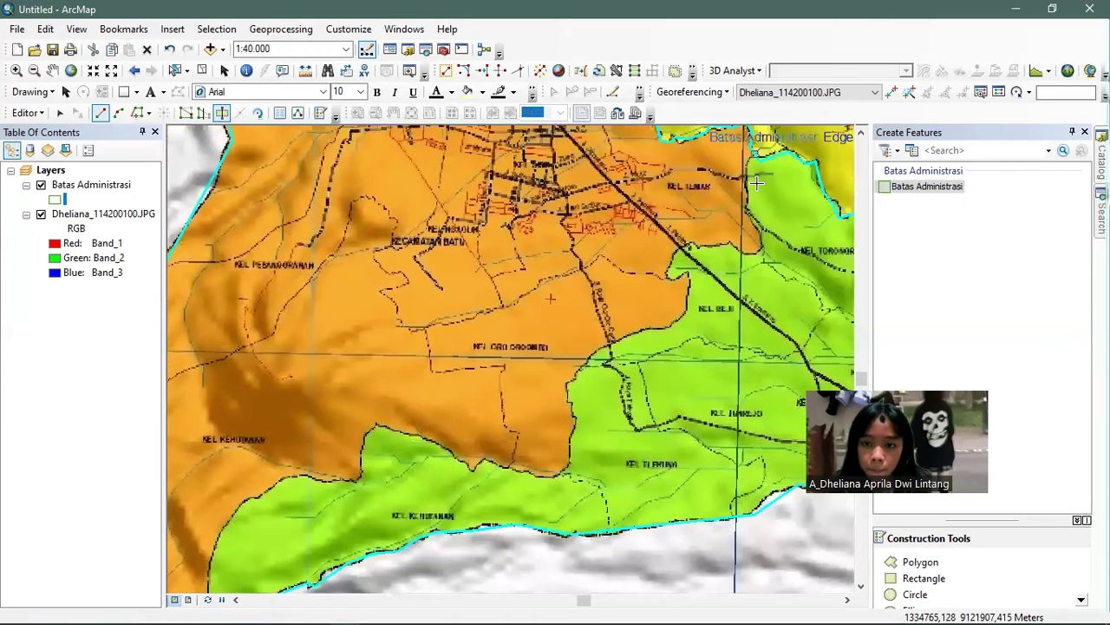
{"action": "left_click", "coordinate": [754, 184]}
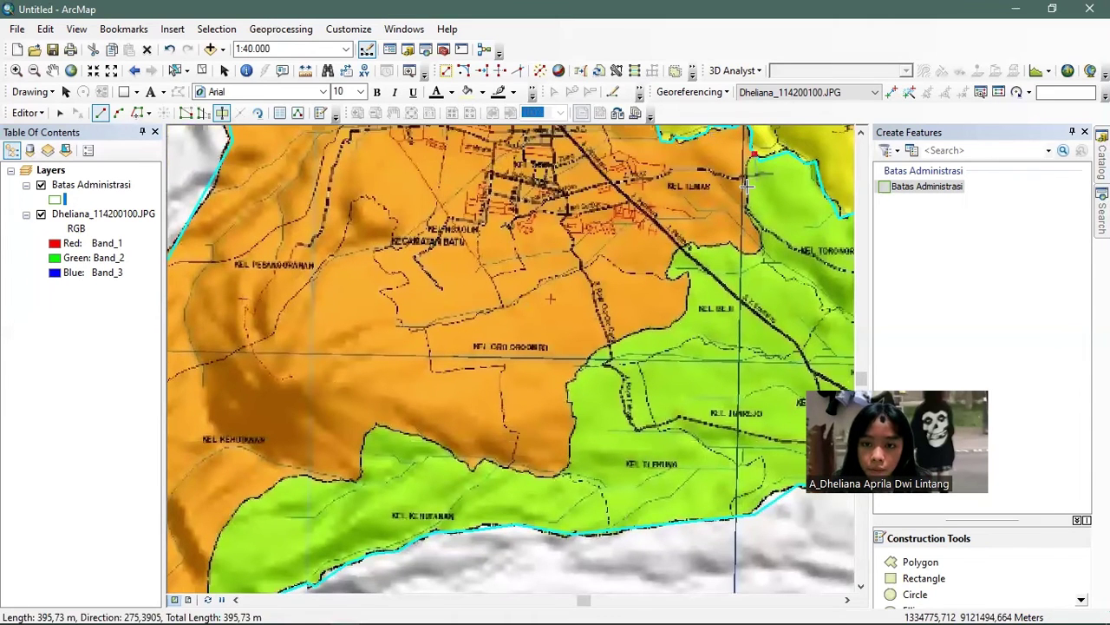
{"action": "left_click", "coordinate": [763, 252]}
{"action": "left_click", "coordinate": [729, 244]}
{"action": "left_click", "coordinate": [701, 245]}
{"action": "left_click", "coordinate": [684, 243]}
{"action": "left_click", "coordinate": [670, 271]}
{"action": "left_click", "coordinate": [686, 276]}
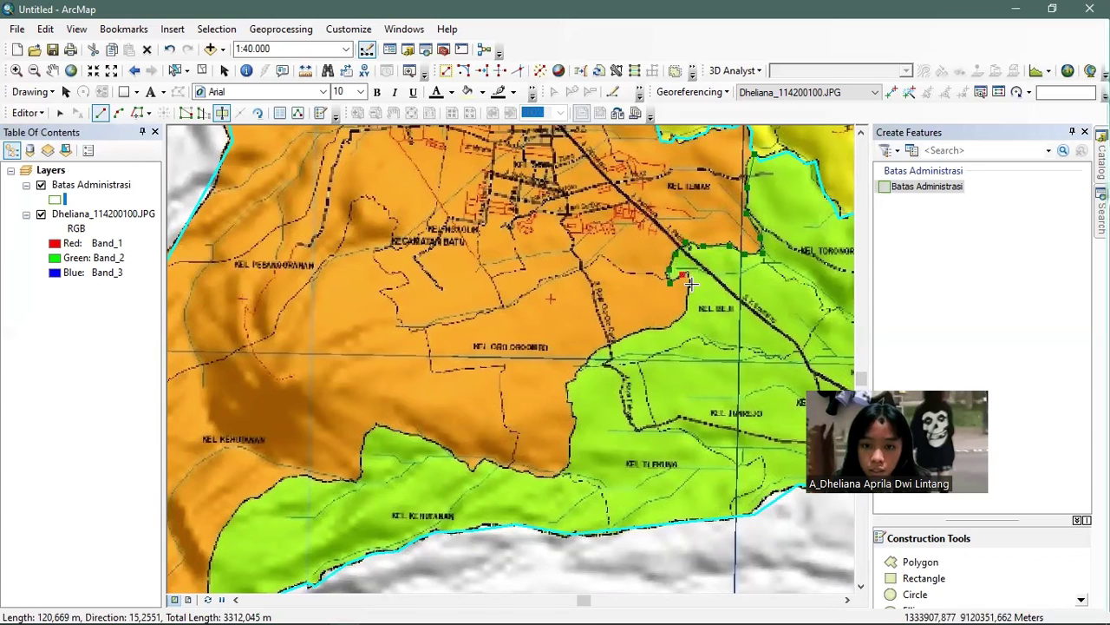
- Continue the cut down the green area's edge to the outer boundary and finish it
{"action": "left_click", "coordinate": [689, 286]}
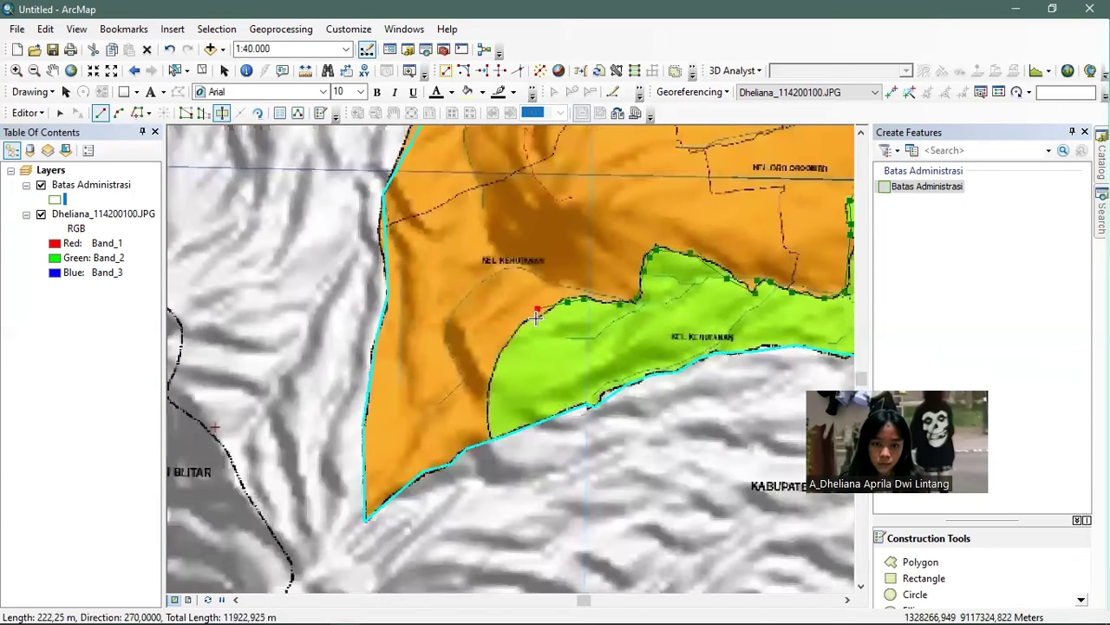
{"action": "left_click", "coordinate": [522, 325]}
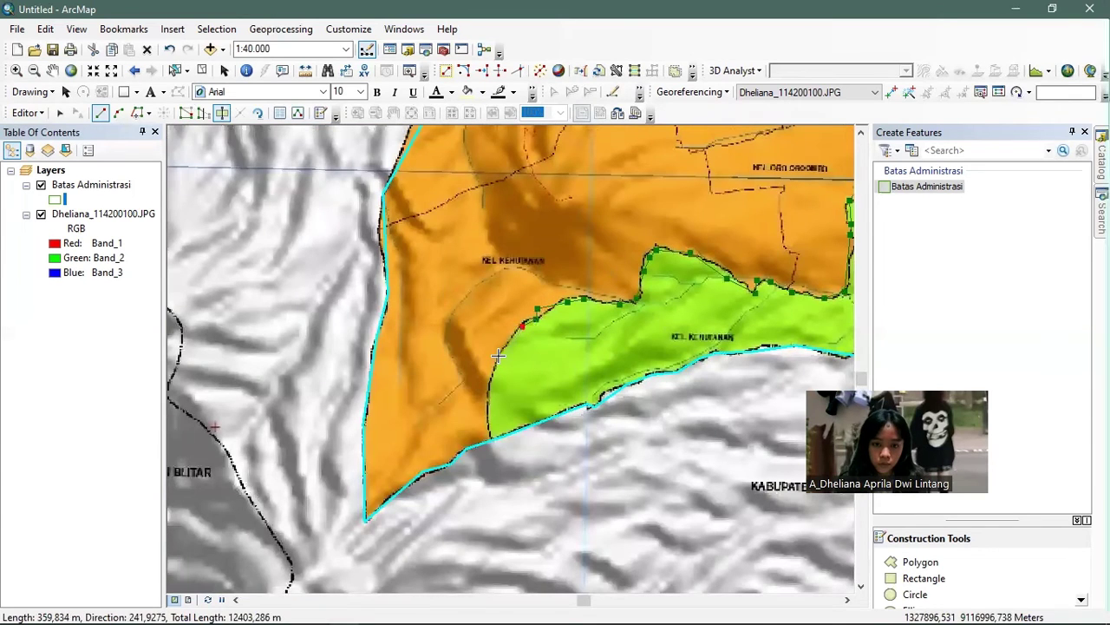
{"action": "left_click", "coordinate": [487, 380]}
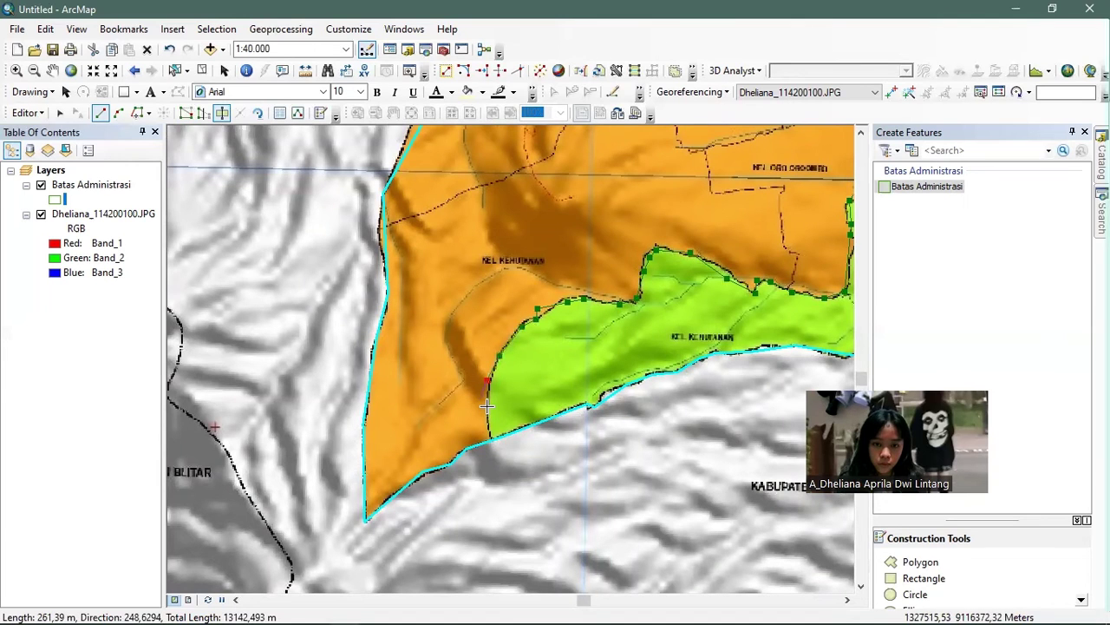
{"action": "left_click", "coordinate": [486, 406]}
{"action": "left_click", "coordinate": [487, 425]}
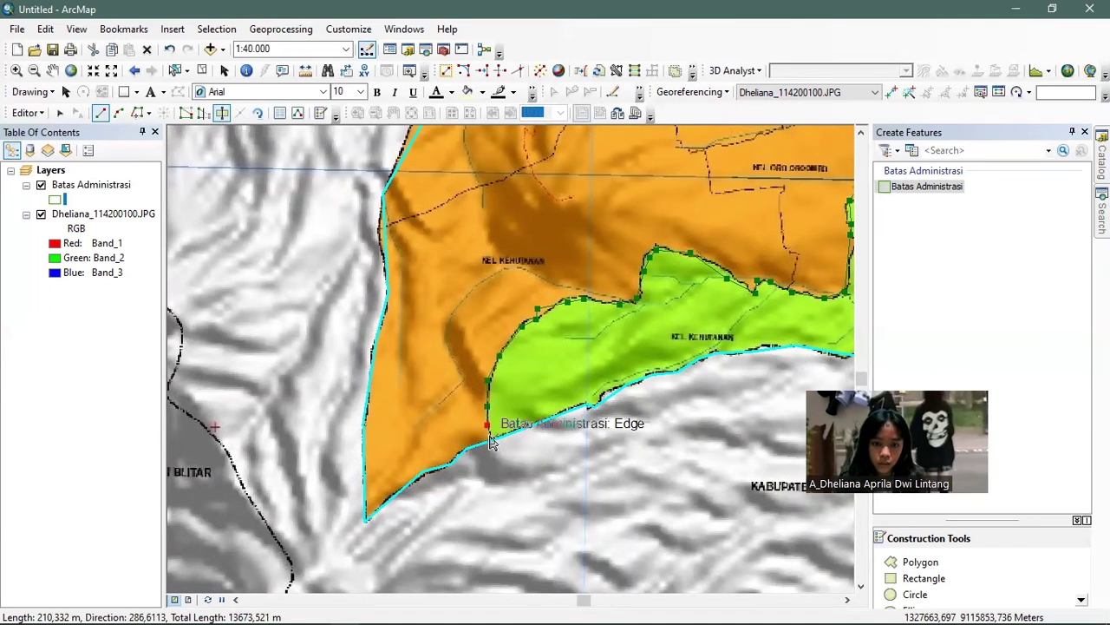
{"action": "double_click", "coordinate": [493, 444]}
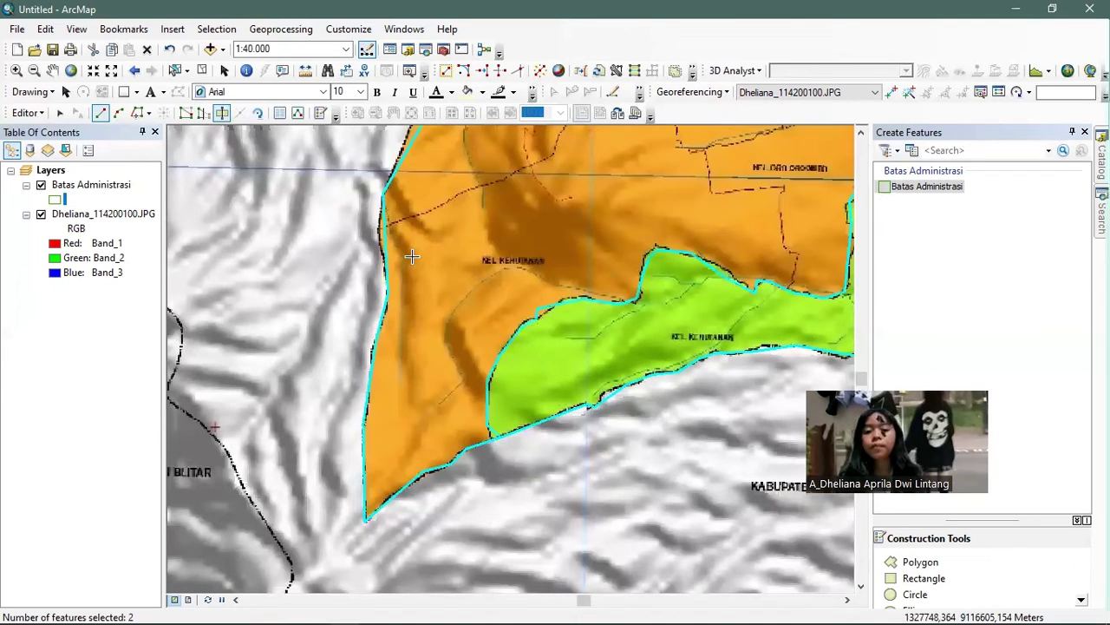
- Zoom out to the full district area and shift the map to show the northern district
{"action": "scroll", "coordinate": [524, 271], "scroll_direction": "down", "scroll_amount": 1}
{"action": "scroll", "coordinate": [642, 276], "scroll_direction": "down", "scroll_amount": 2}
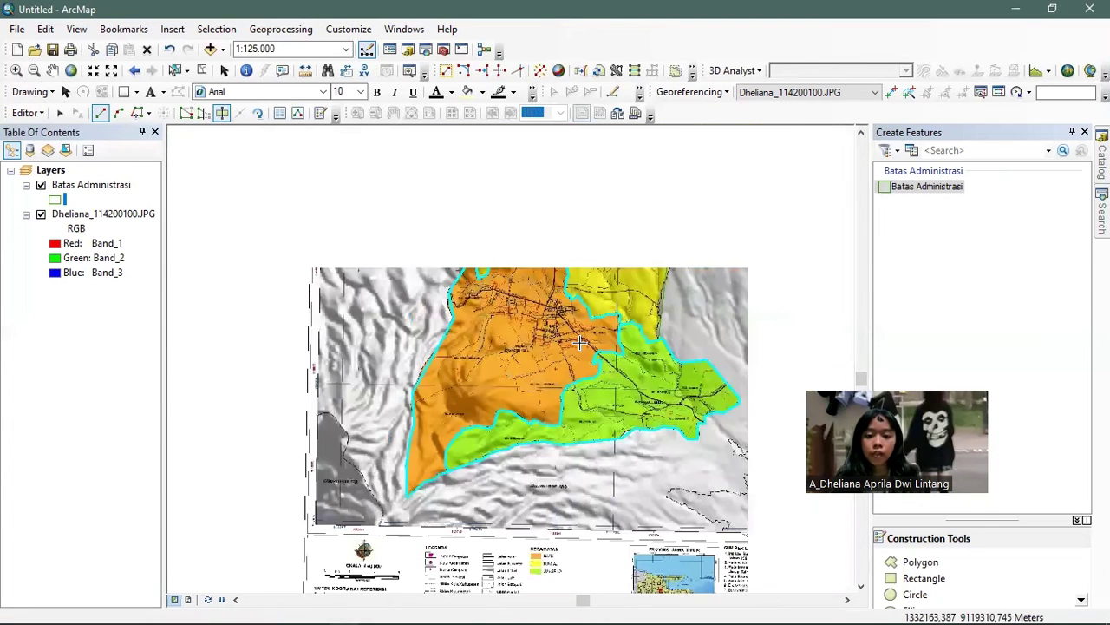
{"action": "scroll", "coordinate": [573, 346], "scroll_direction": "up", "scroll_amount": 1}
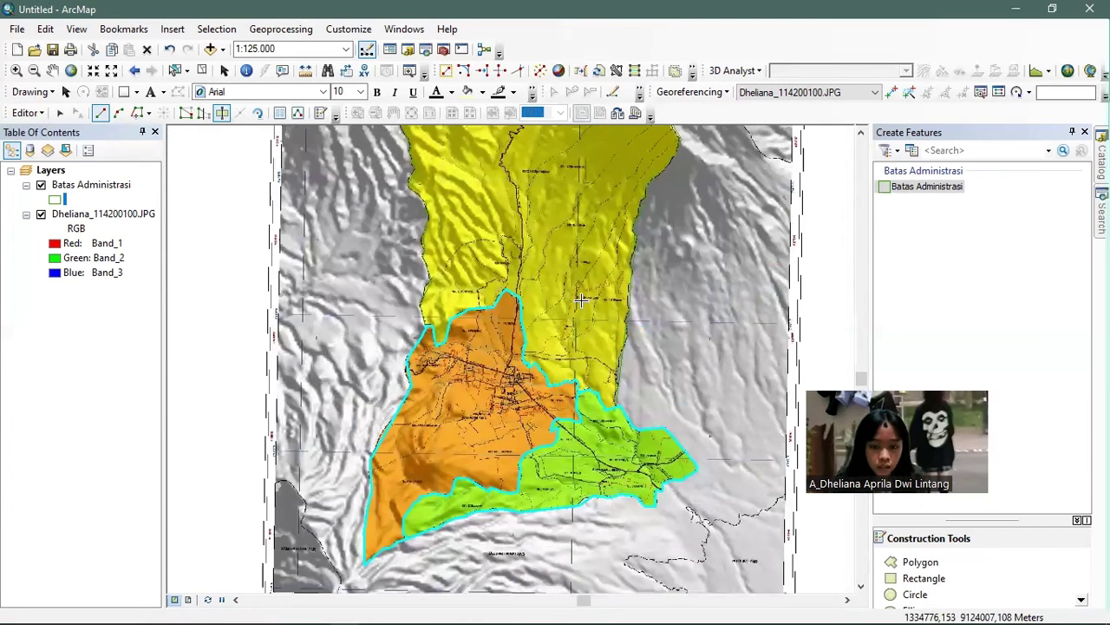
{"action": "scroll", "coordinate": [581, 299], "scroll_direction": "down", "scroll_amount": 1}
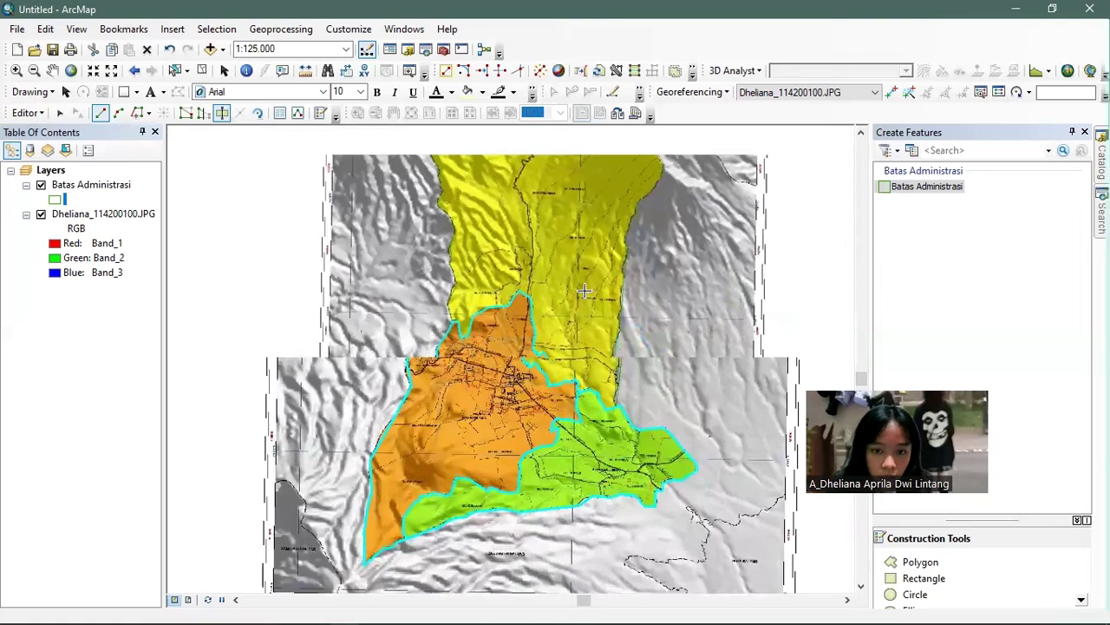
{"action": "left_click", "coordinate": [581, 235]}
{"action": "left_click_drag", "start_coordinate": [596, 234], "coordinate": [579, 298]}
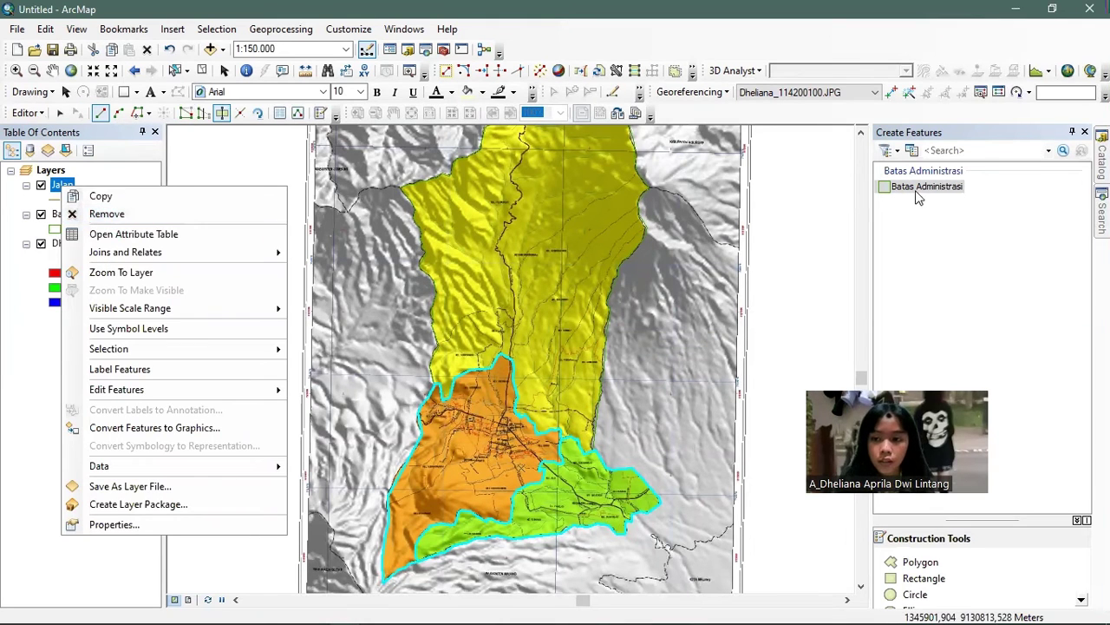
- Stop editing from the Editor menu and save the Batas Administrasi polygon edits
{"action": "left_click", "coordinate": [72, 197]}
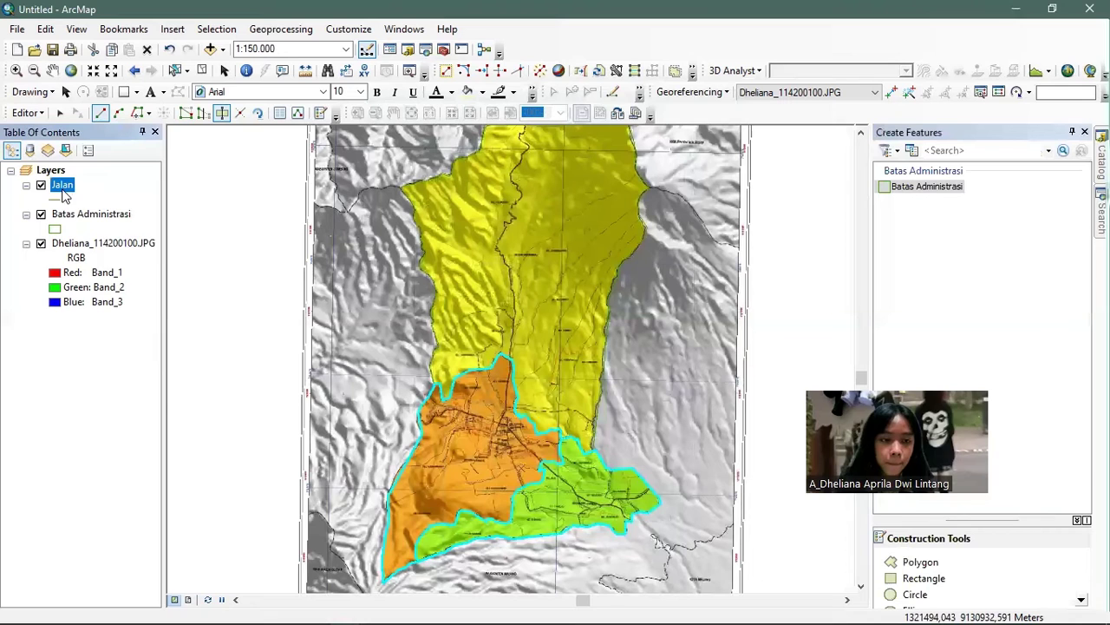
{"action": "right_click", "coordinate": [62, 192]}
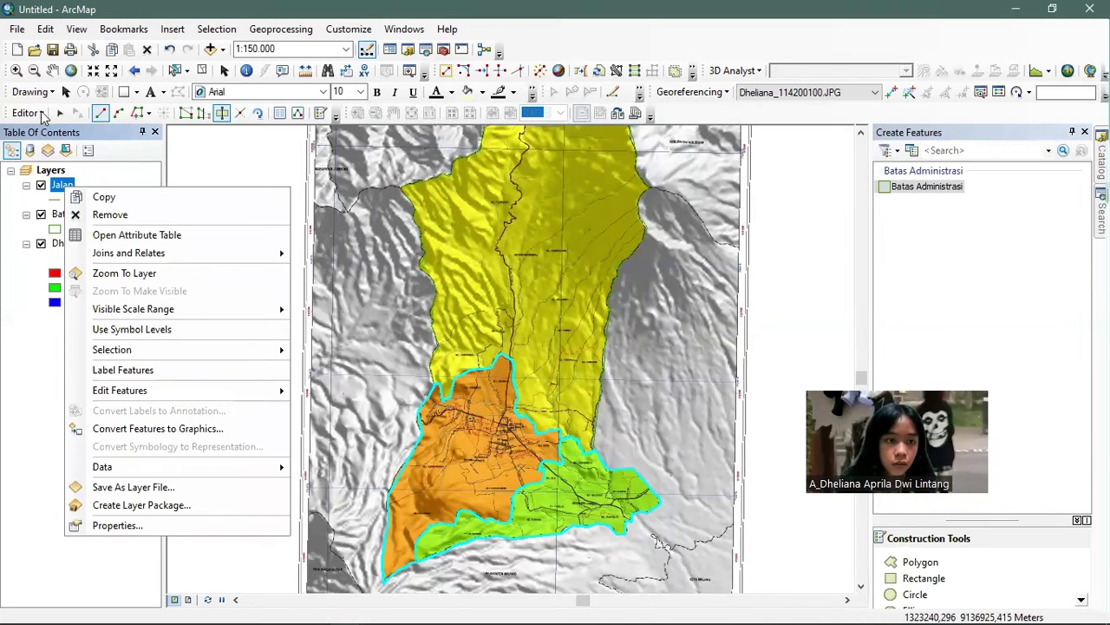
{"action": "left_click", "coordinate": [41, 114]}
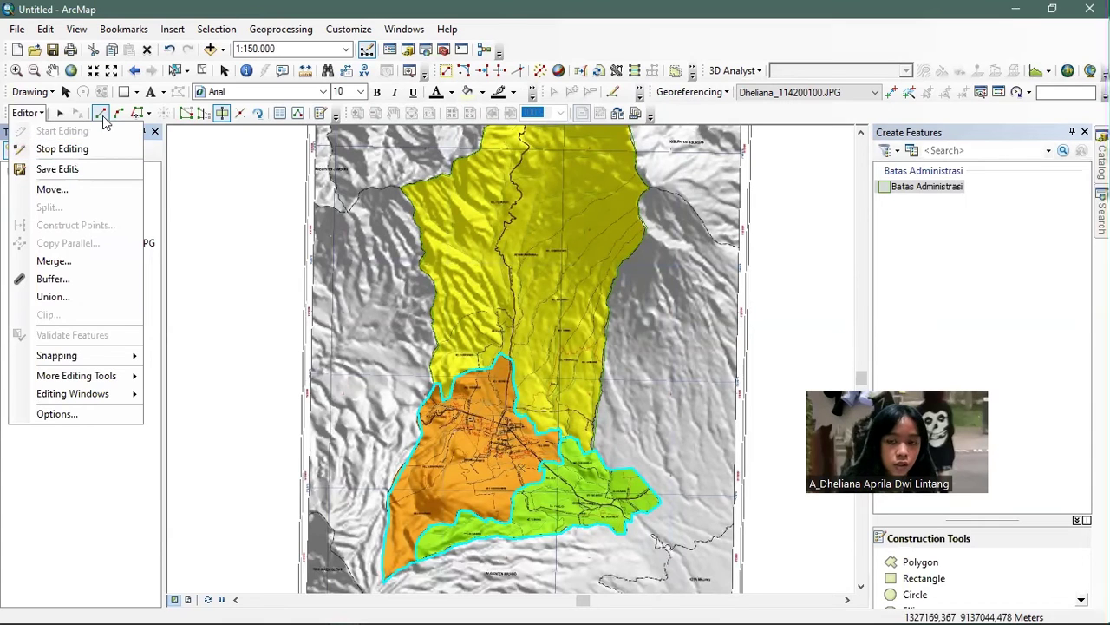
{"action": "left_click", "coordinate": [61, 149]}
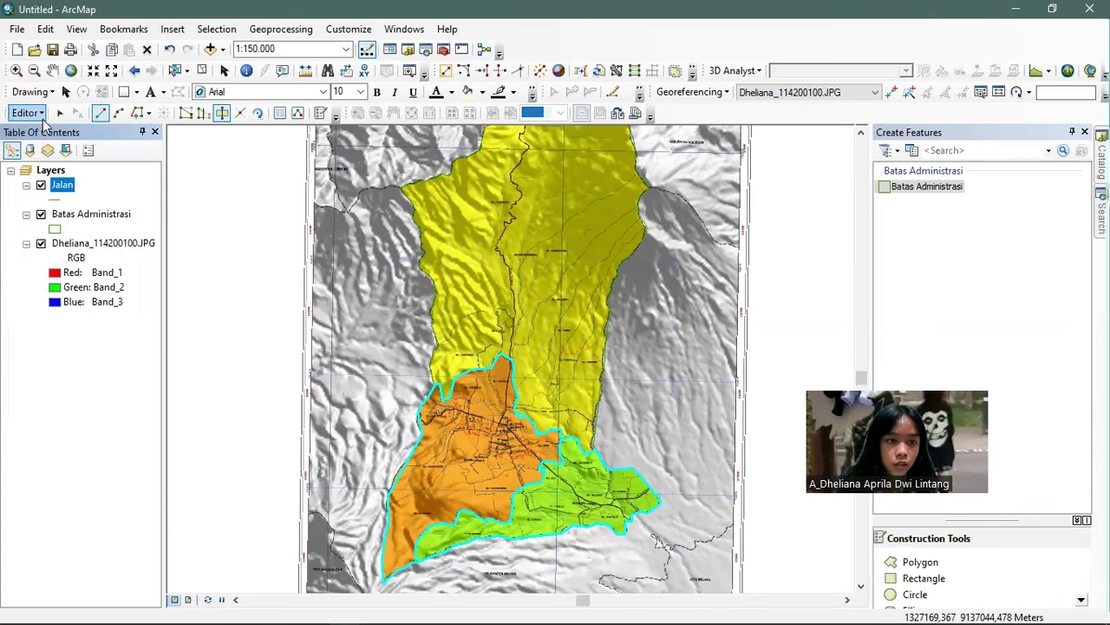
{"action": "left_click", "coordinate": [41, 113]}
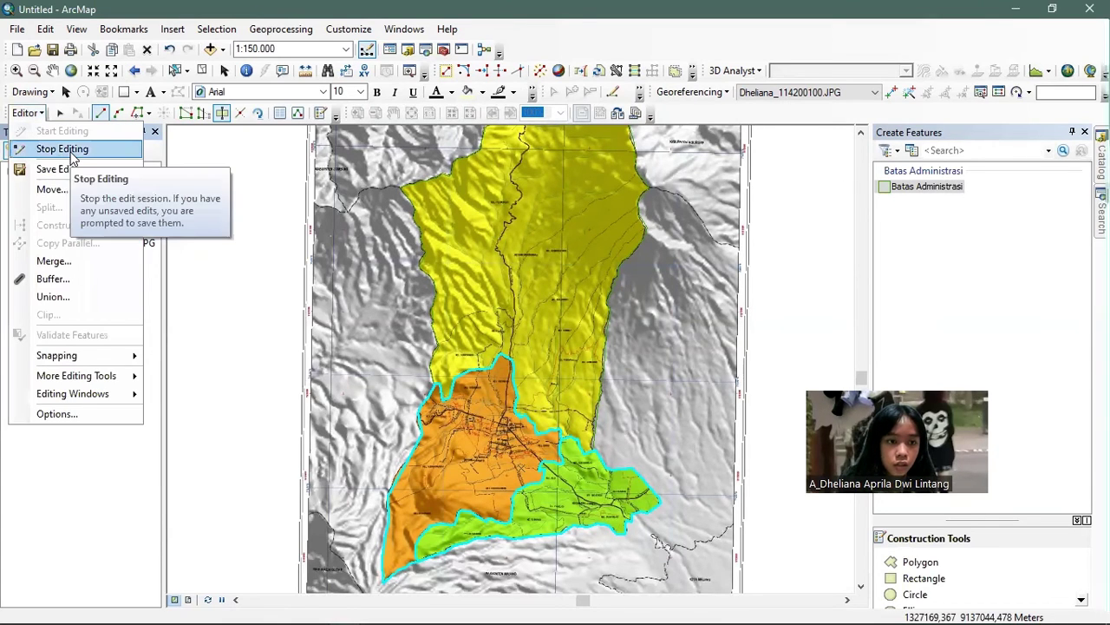
{"action": "left_click", "coordinate": [61, 150]}
{"action": "left_click", "coordinate": [510, 380]}
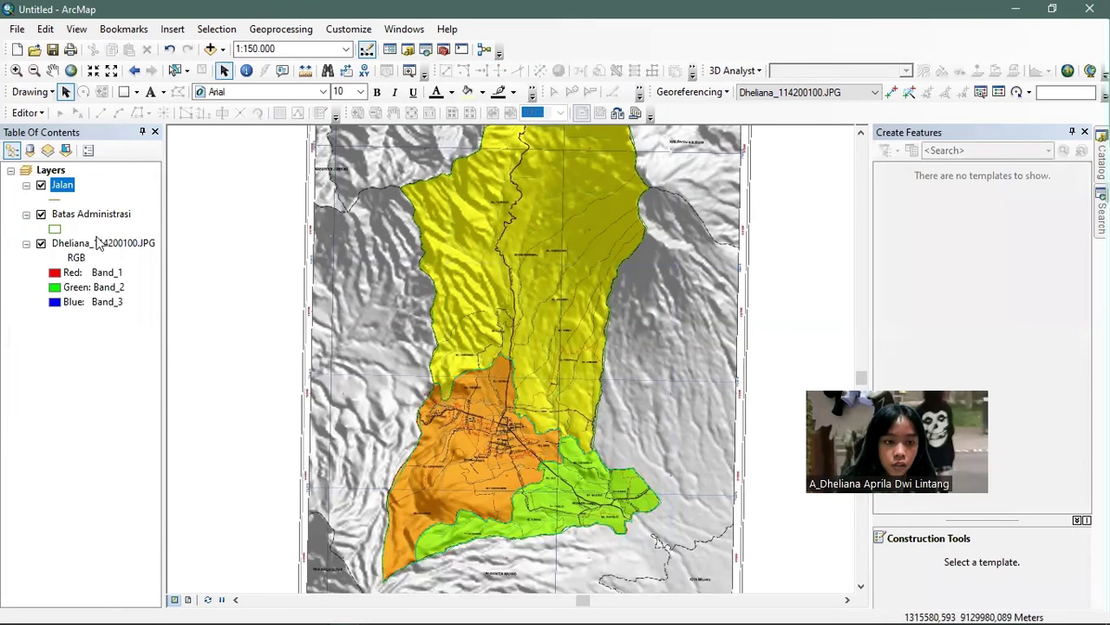
{"action": "right_click", "coordinate": [62, 185]}
{"action": "mouse_move", "coordinate": [159, 390]}
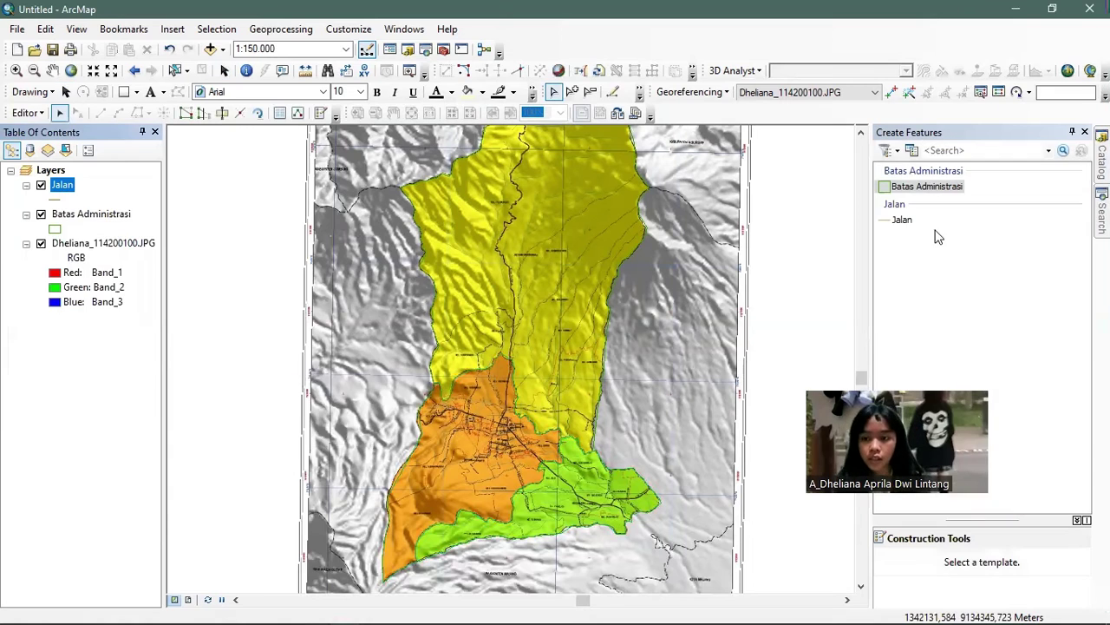
- Start editing Jalan with the Line construction tool and zoom to the yellow district's roads
{"action": "left_click", "coordinate": [886, 219]}
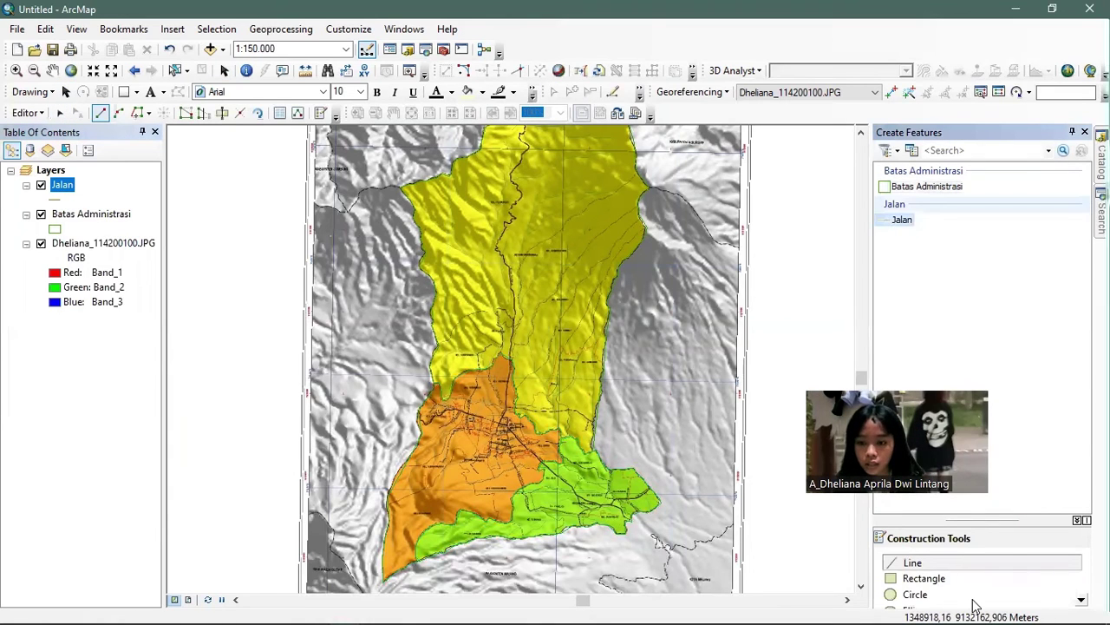
{"action": "left_click", "coordinate": [935, 563]}
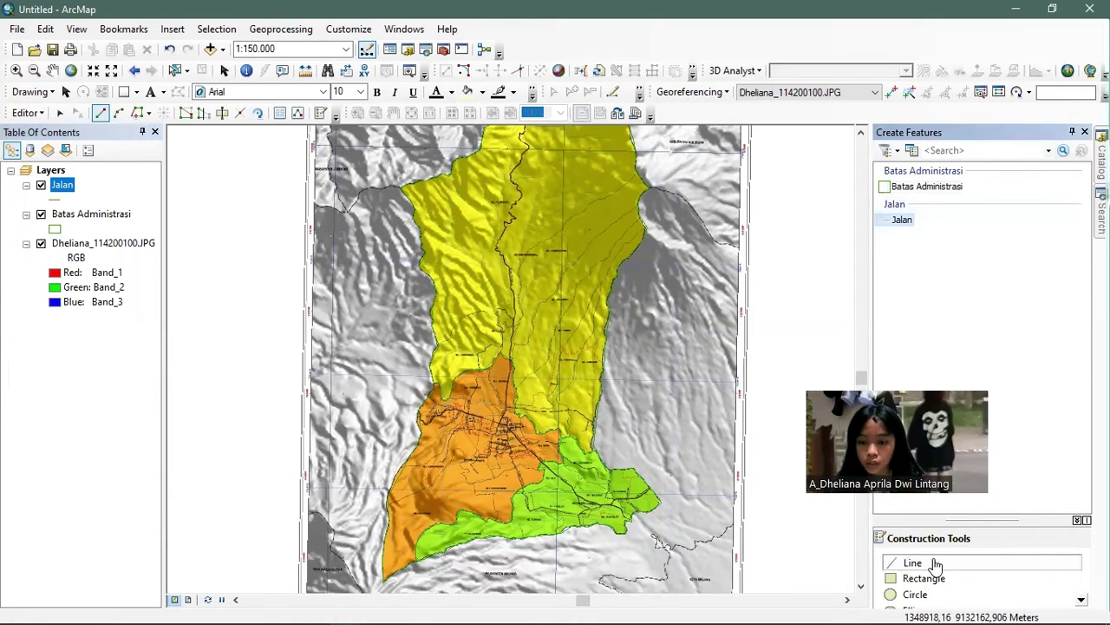
{"action": "scroll", "coordinate": [508, 431], "scroll_direction": "up", "scroll_amount": 1}
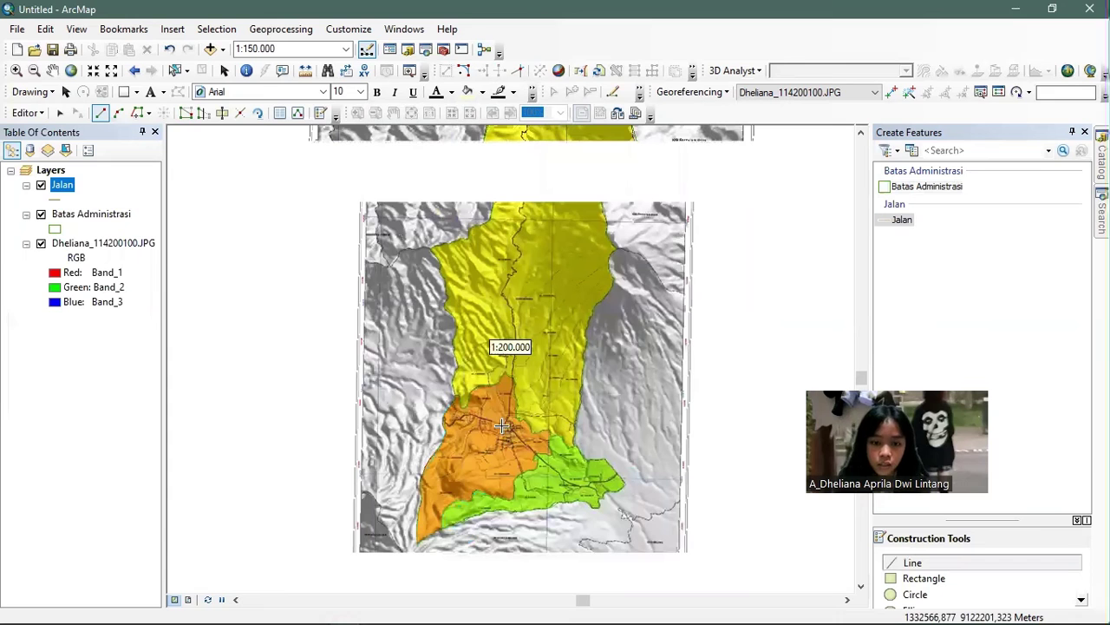
{"action": "scroll", "coordinate": [501, 425], "scroll_direction": "down", "scroll_amount": 2}
{"action": "left_click_drag", "start_coordinate": [562, 221], "coordinate": [464, 347]}
{"action": "scroll", "coordinate": [530, 254], "scroll_direction": "up", "scroll_amount": 1}
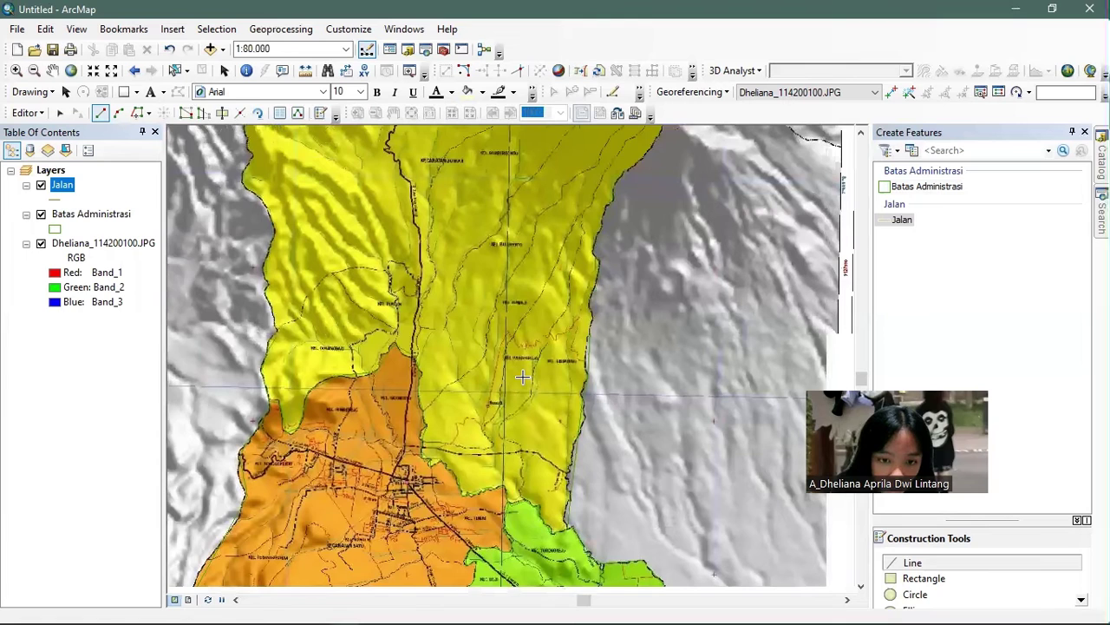
{"action": "scroll", "coordinate": [520, 373], "scroll_direction": "down", "scroll_amount": 1}
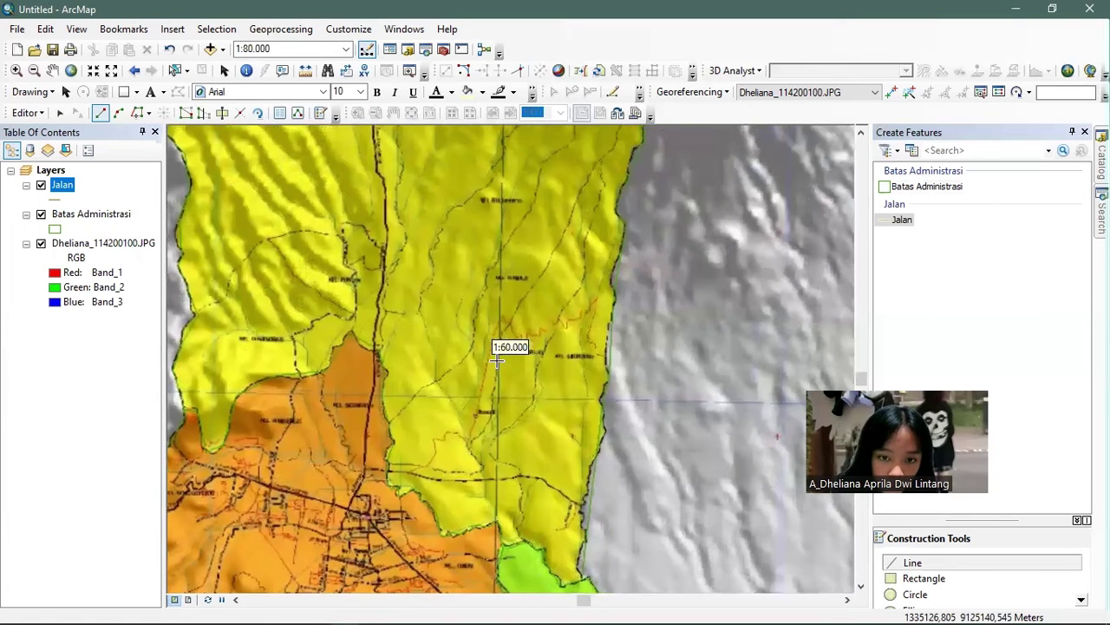
{"action": "scroll", "coordinate": [340, 533], "scroll_direction": "down", "scroll_amount": 1}
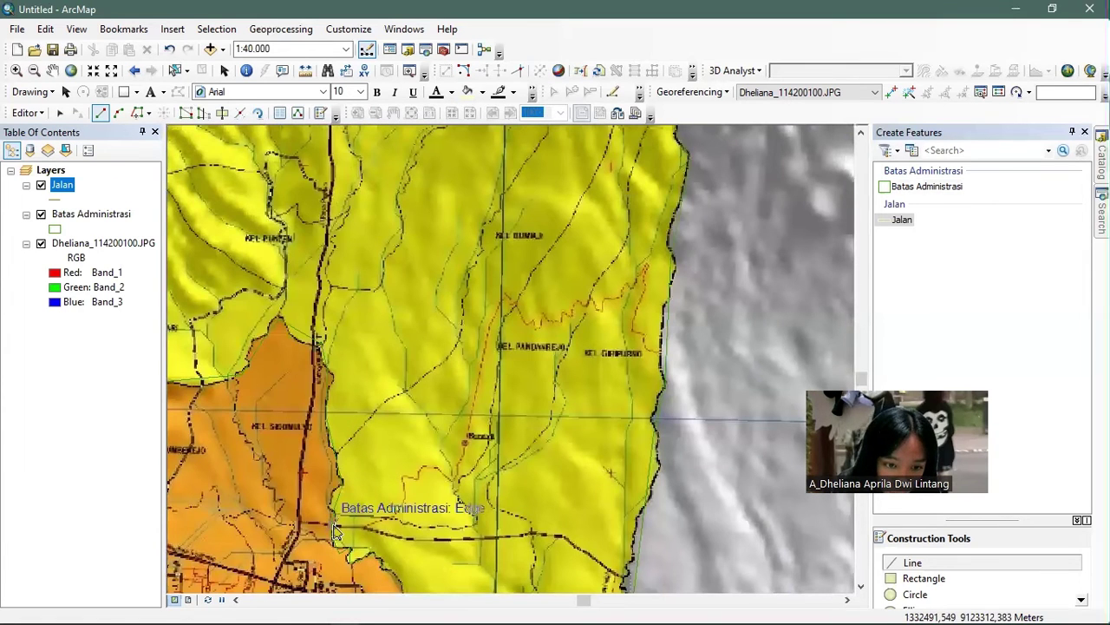
- Trace the Jalan road line from the district edge along the road through its bends
{"action": "left_click", "coordinate": [334, 527]}
{"action": "left_click", "coordinate": [371, 526]}
{"action": "left_click", "coordinate": [393, 512]}
{"action": "left_click", "coordinate": [406, 500]}
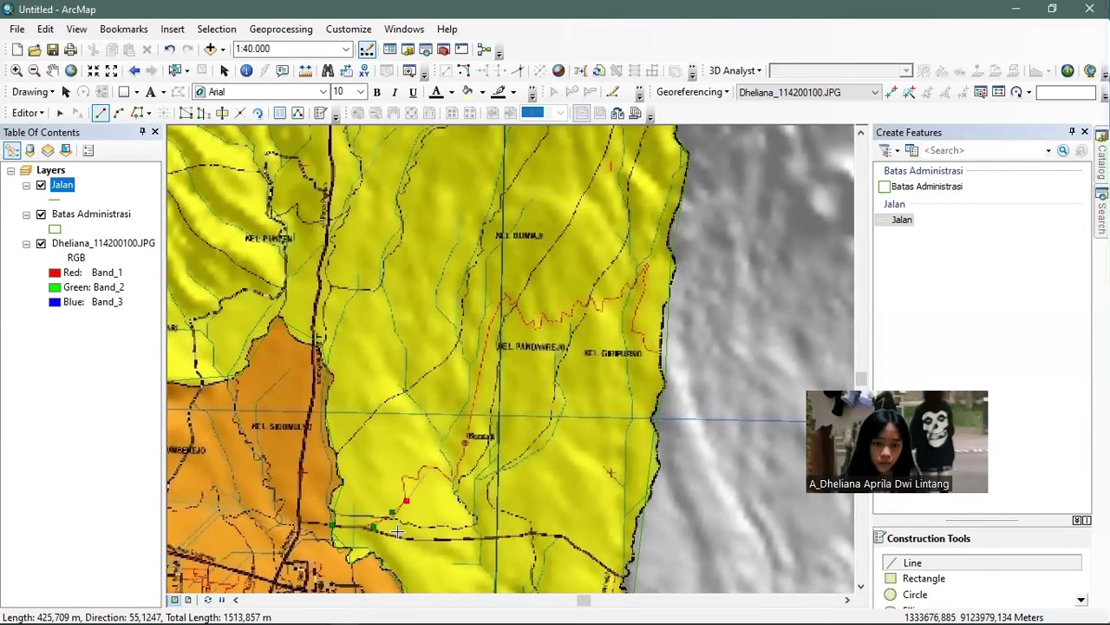
{"action": "left_click", "coordinate": [401, 476]}
{"action": "left_click", "coordinate": [416, 480]}
{"action": "left_click", "coordinate": [430, 469]}
{"action": "left_click", "coordinate": [441, 462]}
{"action": "left_click", "coordinate": [461, 450]}
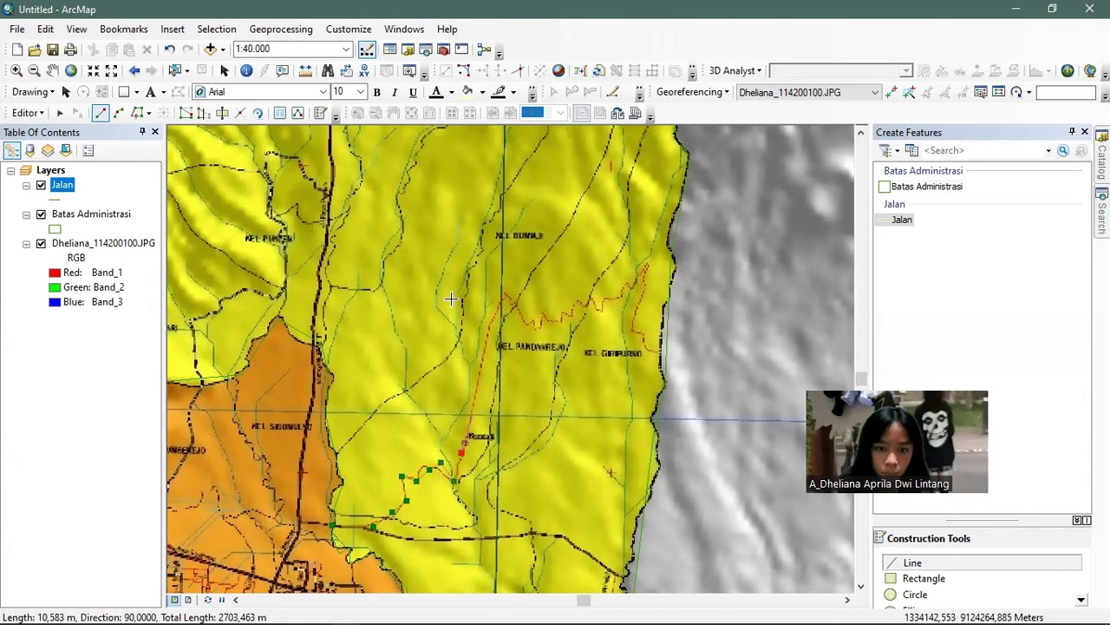
- Extend the road north and across the green district, finishing it on the district edge
{"action": "left_click", "coordinate": [504, 300]}
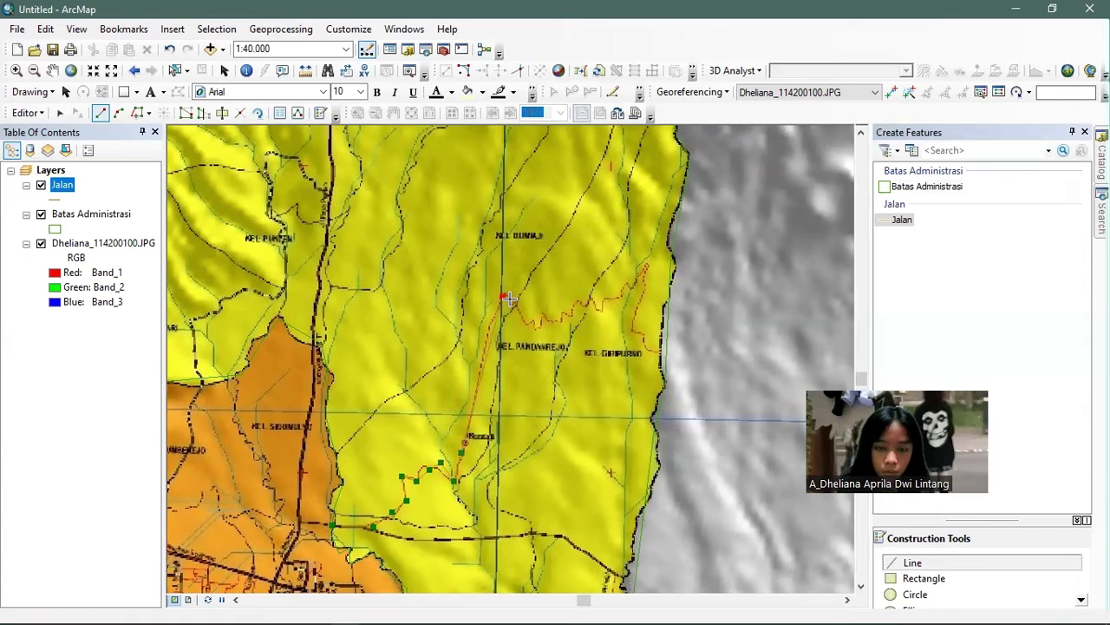
{"action": "scroll", "coordinate": [510, 299], "scroll_direction": "down", "scroll_amount": 1}
{"action": "scroll", "coordinate": [509, 301], "scroll_direction": "down", "scroll_amount": 1}
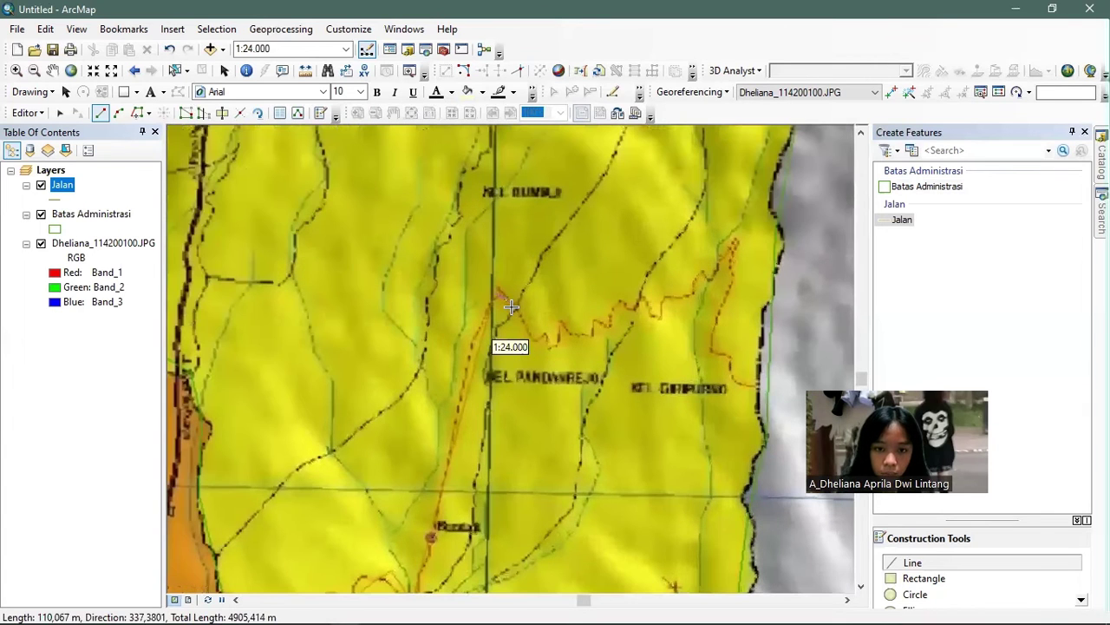
{"action": "left_click", "coordinate": [511, 307]}
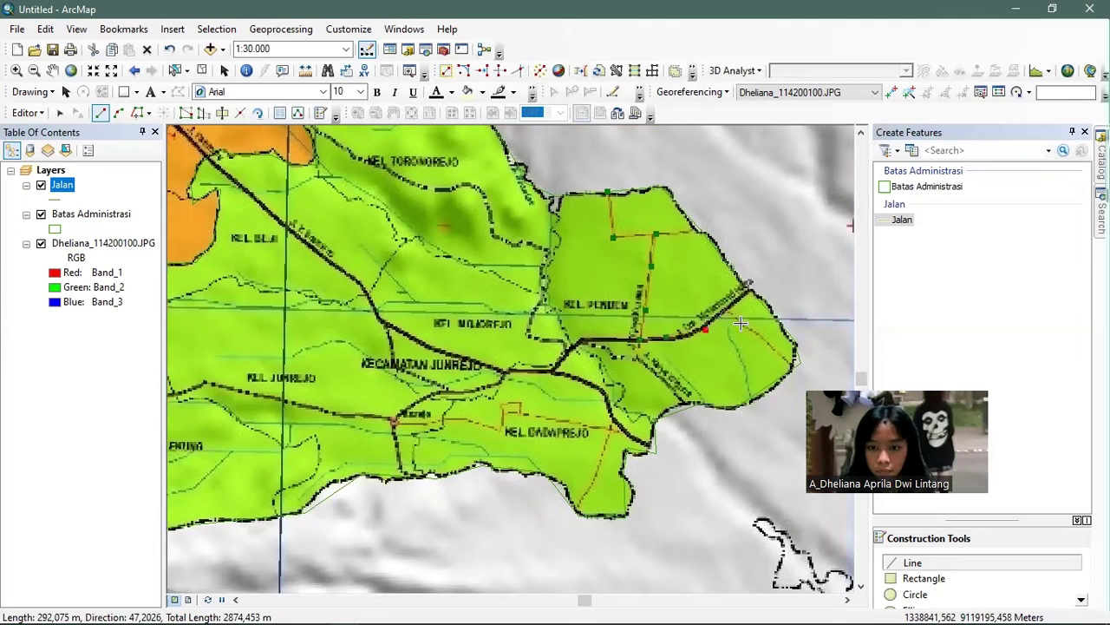
{"action": "left_click", "coordinate": [740, 323]}
{"action": "left_click", "coordinate": [787, 358]}
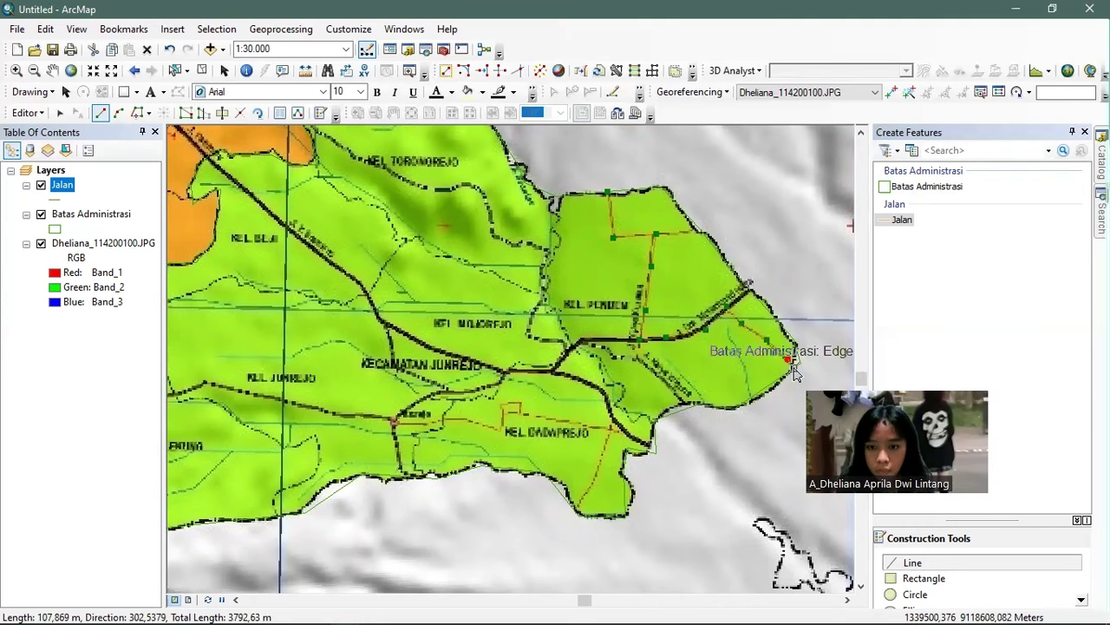
{"action": "double_click", "coordinate": [794, 372]}
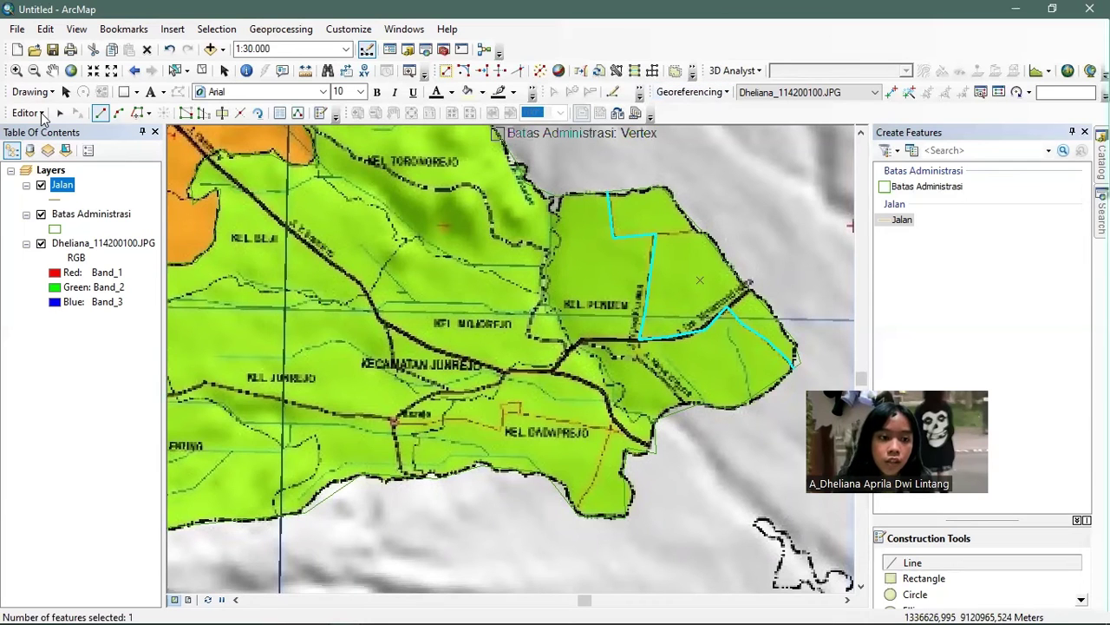
- Stop editing and save the Jalan road edits
{"action": "left_click", "coordinate": [34, 113]}
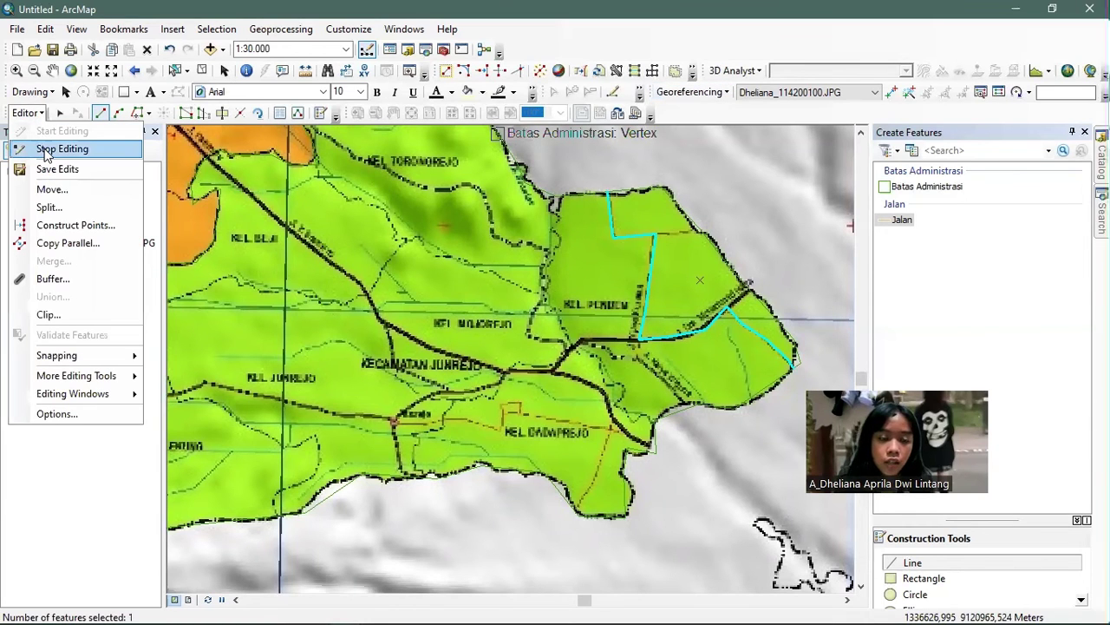
{"action": "left_click", "coordinate": [45, 151]}
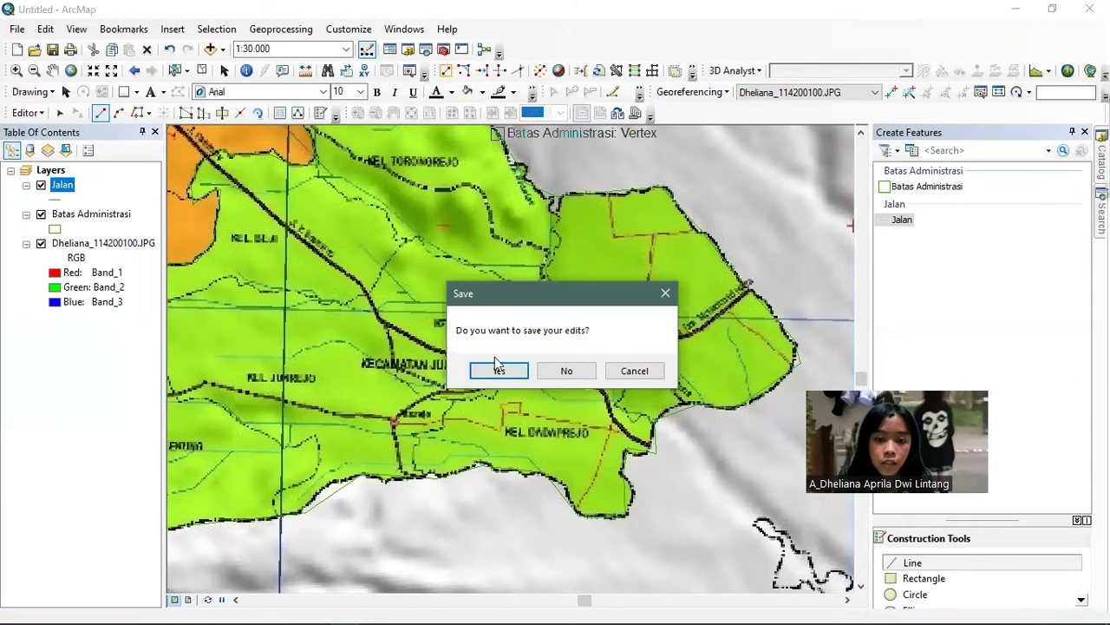
{"action": "left_click", "coordinate": [497, 369]}
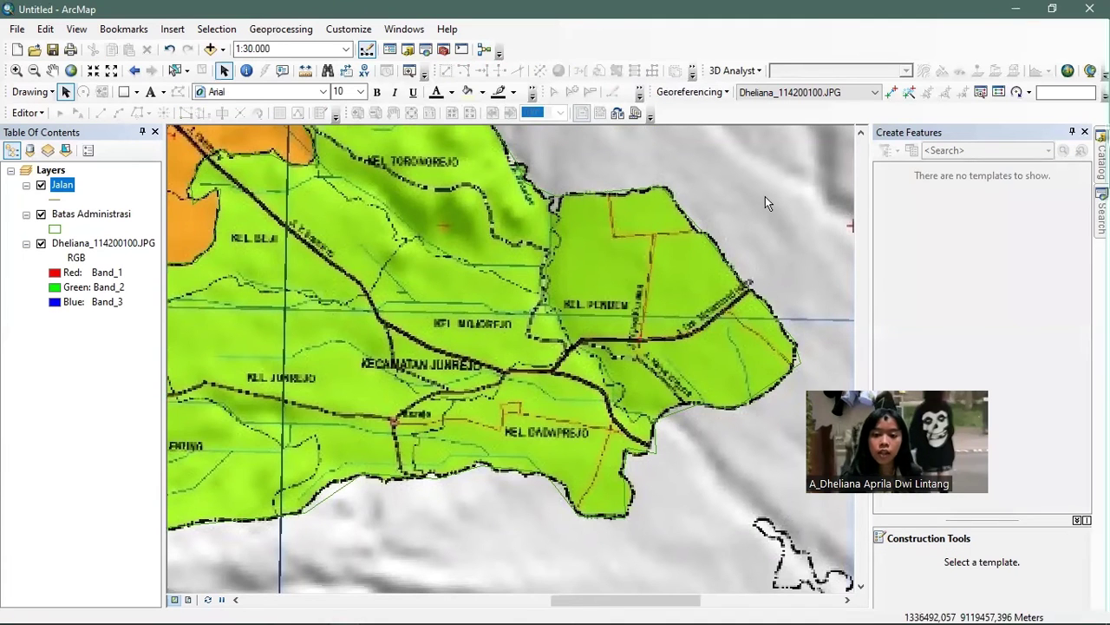
- Start a new Polyline shapefile named Sungai in the project folder from the Catalog
{"action": "left_click", "coordinate": [41, 213]}
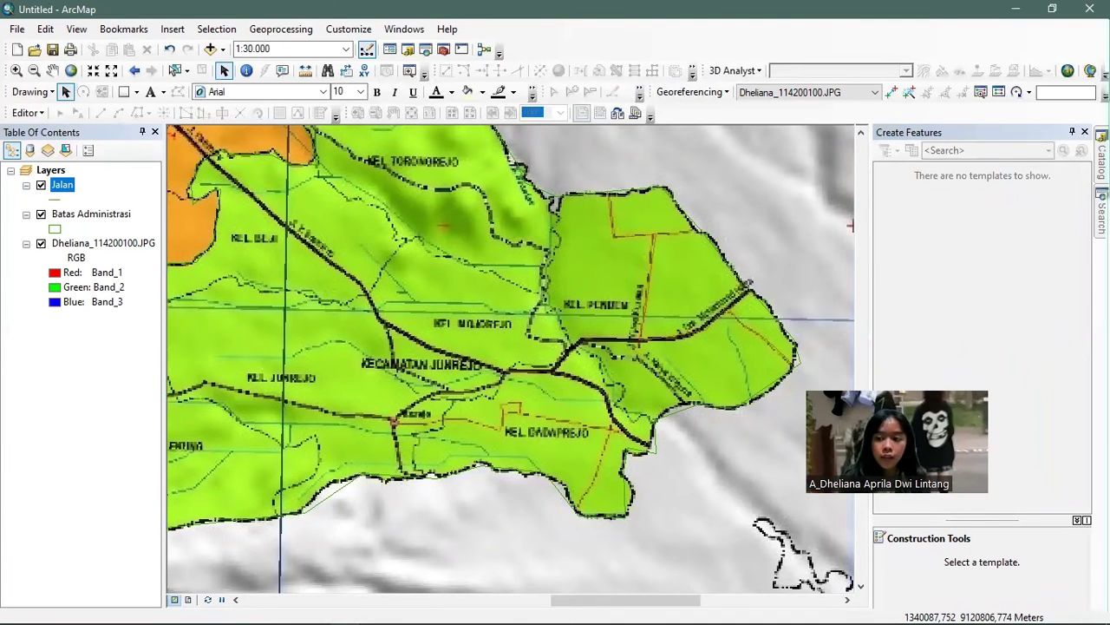
{"action": "left_click", "coordinate": [1101, 158]}
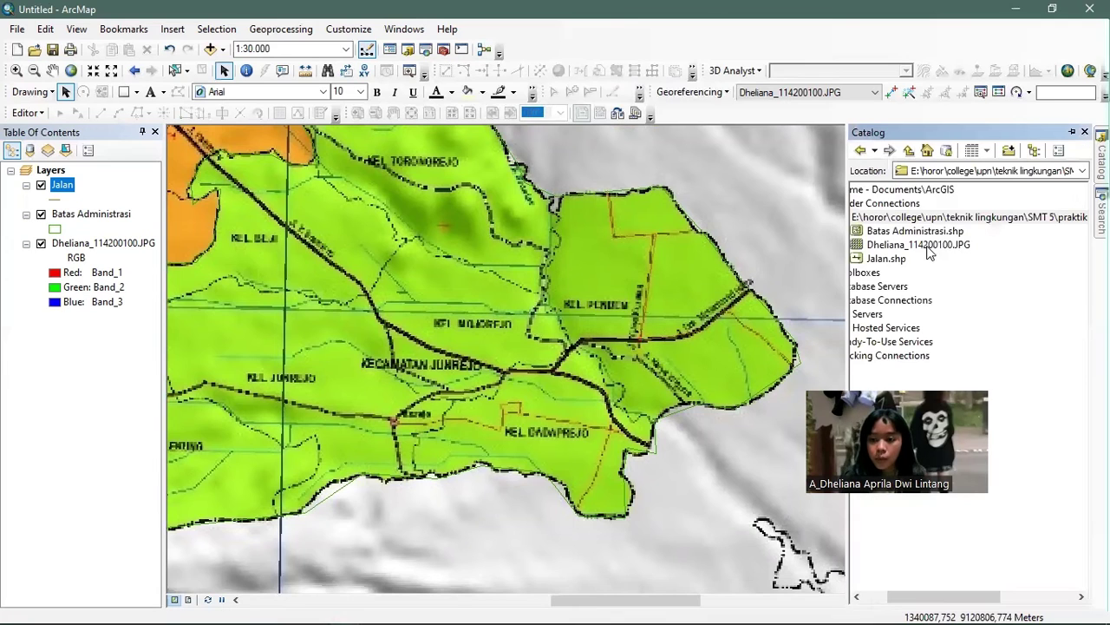
{"action": "right_click", "coordinate": [891, 221]}
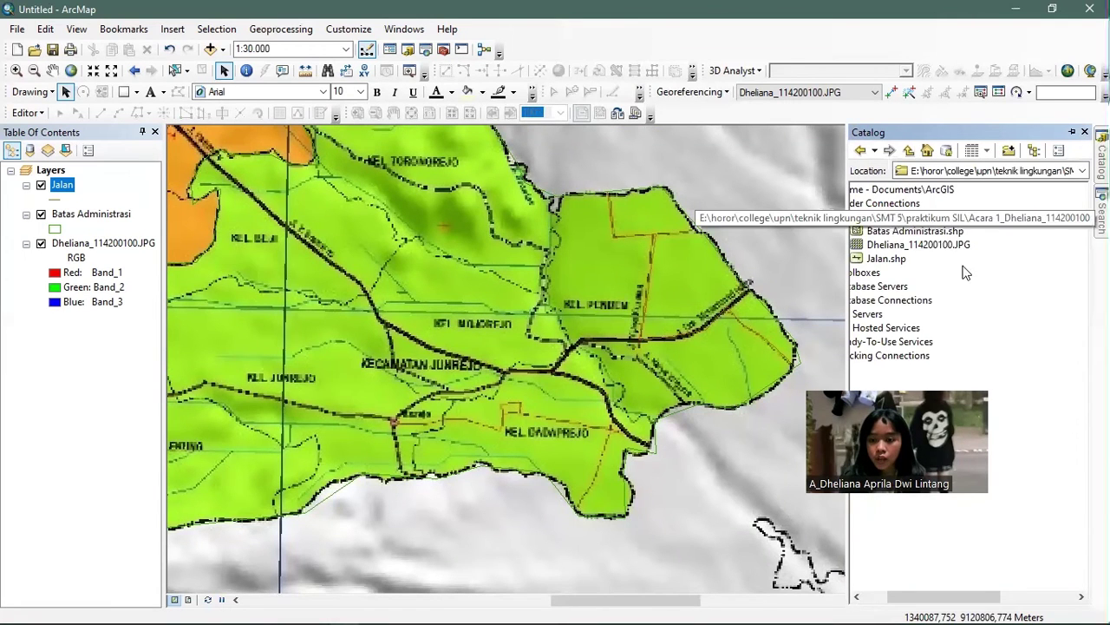
{"action": "mouse_move", "coordinate": [962, 321]}
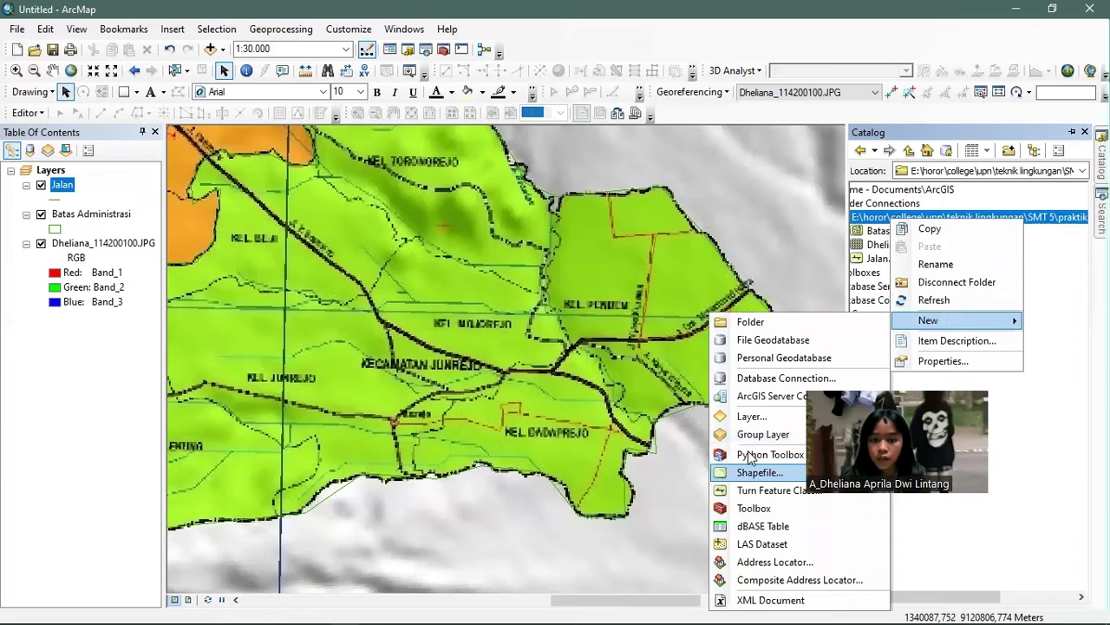
{"action": "left_click", "coordinate": [753, 471]}
{"action": "mouse_move", "coordinate": [3, 605]}
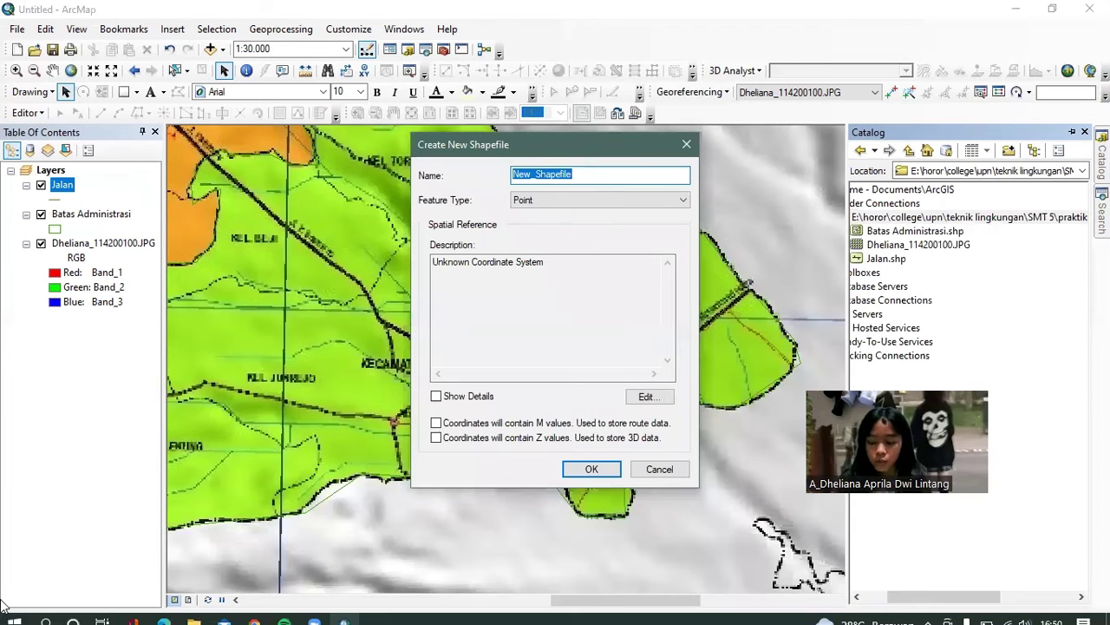
{"action": "type", "text": "Sungai"}
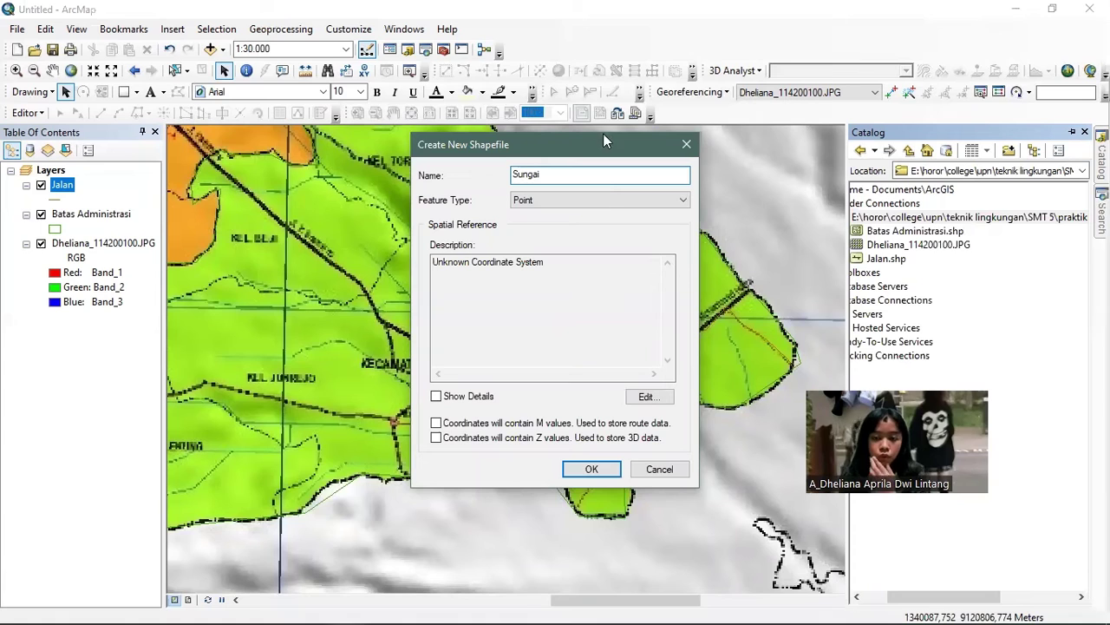
{"action": "left_click", "coordinate": [630, 201]}
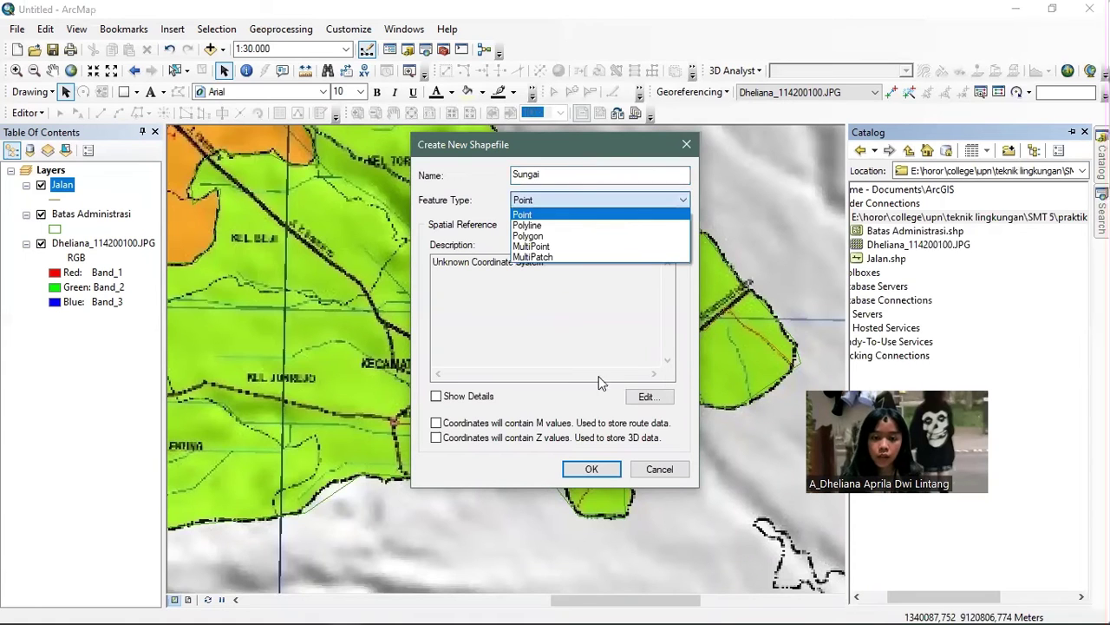
{"action": "key", "text": "Down"}
{"action": "key", "text": "Return"}
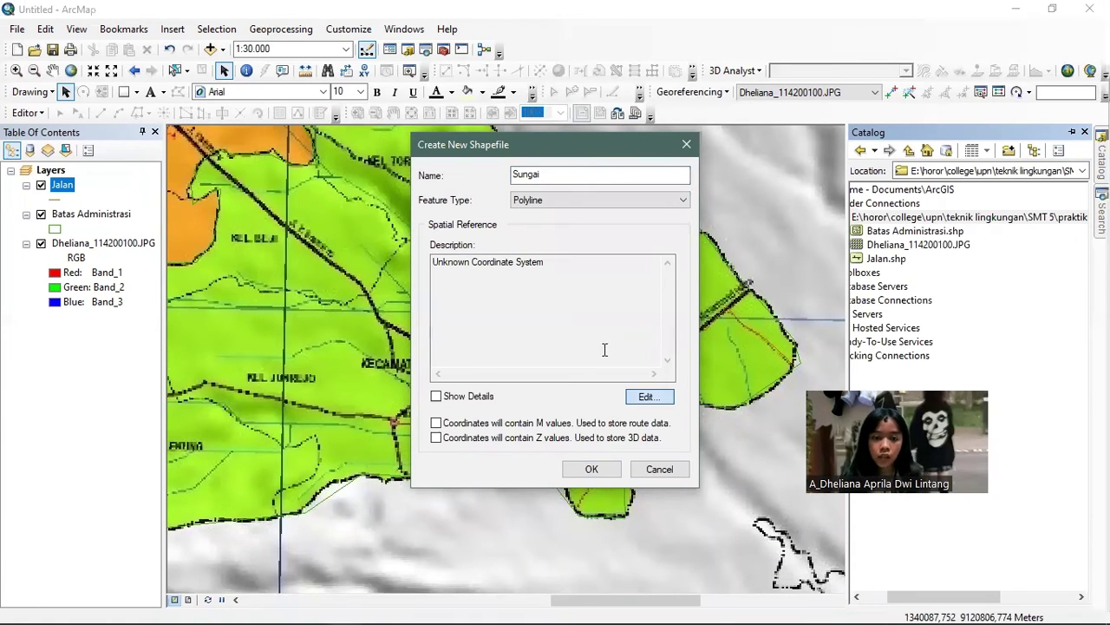
- Set its coordinate system to WGS 1984 UTM Zone 49S and create the shapefile
{"action": "key", "text": "Return"}
{"action": "left_click", "coordinate": [400, 208]}
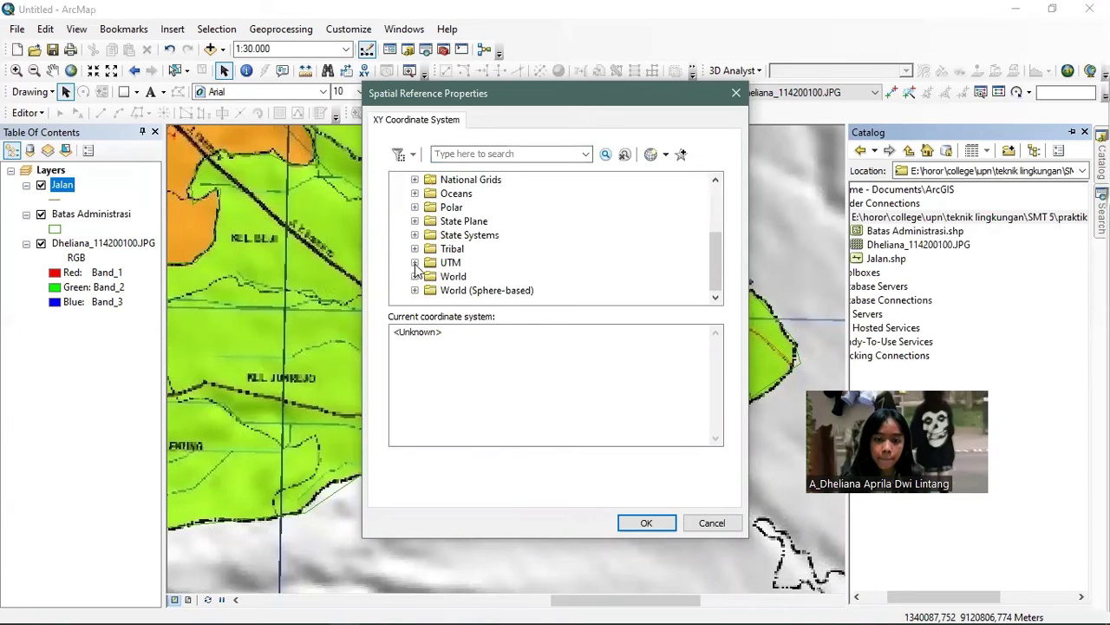
{"action": "double_click", "coordinate": [467, 270]}
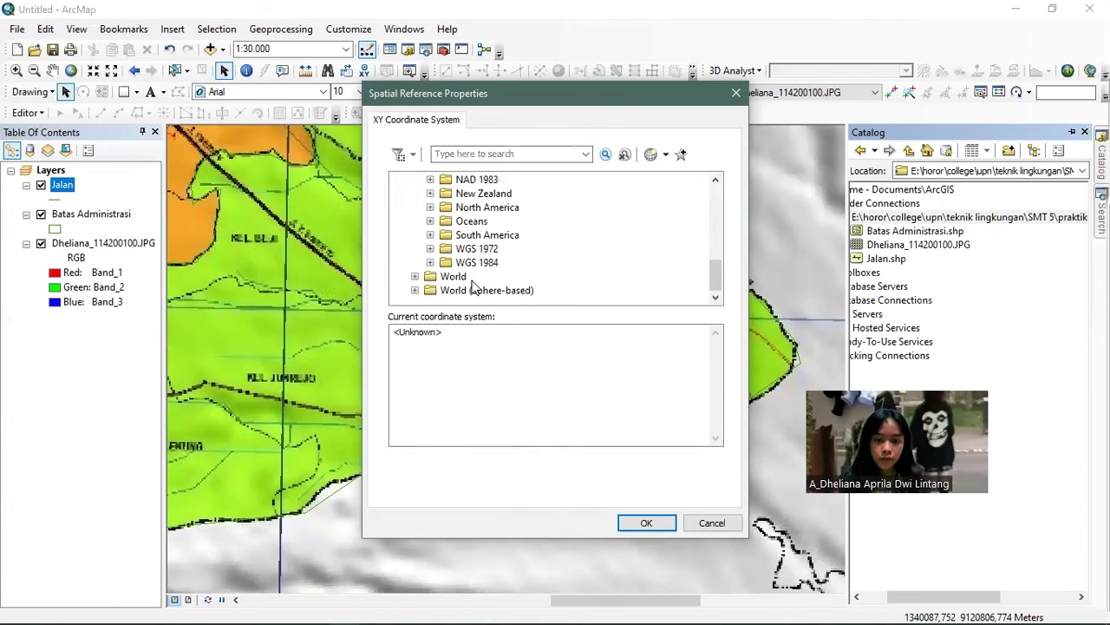
{"action": "left_click", "coordinate": [476, 262]}
{"action": "left_click", "coordinate": [430, 262]}
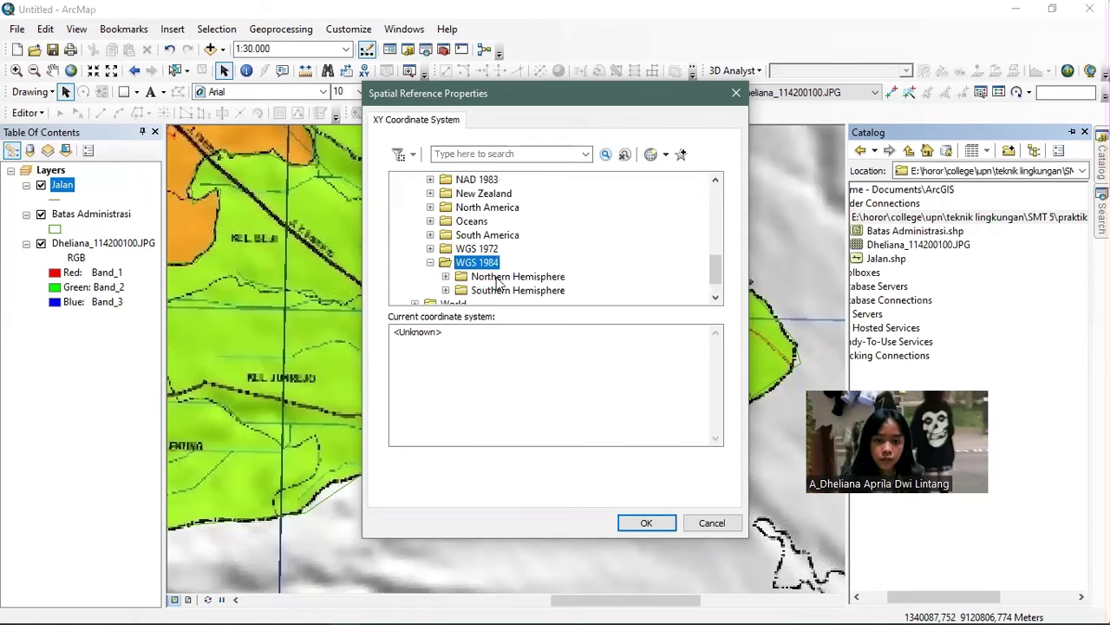
{"action": "scroll", "coordinate": [445, 270], "scroll_direction": "down", "scroll_amount": 1}
{"action": "left_click", "coordinate": [445, 263]}
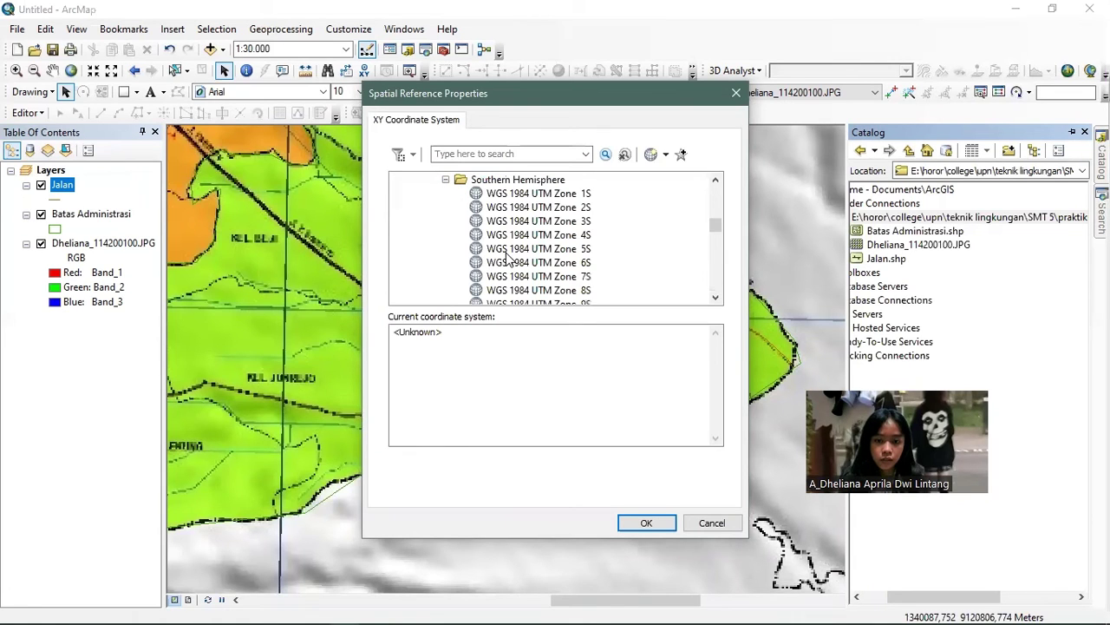
{"action": "scroll", "coordinate": [510, 257], "scroll_direction": "down", "scroll_amount": 3}
{"action": "scroll", "coordinate": [510, 258], "scroll_direction": "down", "scroll_amount": 1}
{"action": "scroll", "coordinate": [508, 262], "scroll_direction": "down", "scroll_amount": 6}
{"action": "scroll", "coordinate": [505, 261], "scroll_direction": "down", "scroll_amount": 1}
{"action": "scroll", "coordinate": [506, 262], "scroll_direction": "down", "scroll_amount": 5}
{"action": "scroll", "coordinate": [503, 260], "scroll_direction": "up", "scroll_amount": 2}
{"action": "left_click", "coordinate": [480, 277]}
{"action": "left_click", "coordinate": [642, 528]}
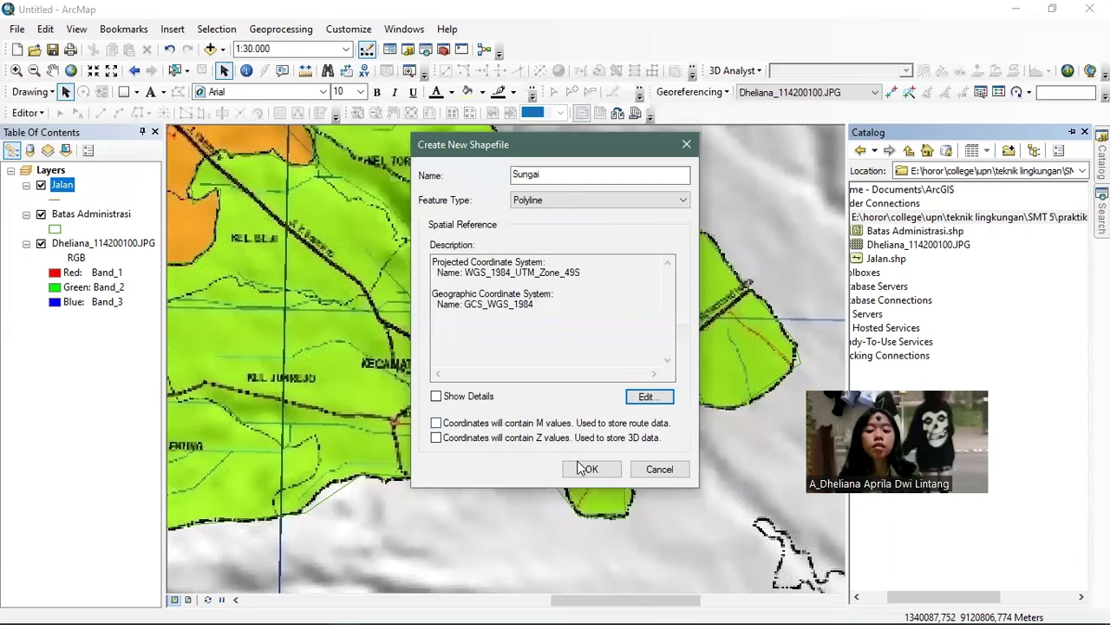
{"action": "left_click", "coordinate": [579, 470]}
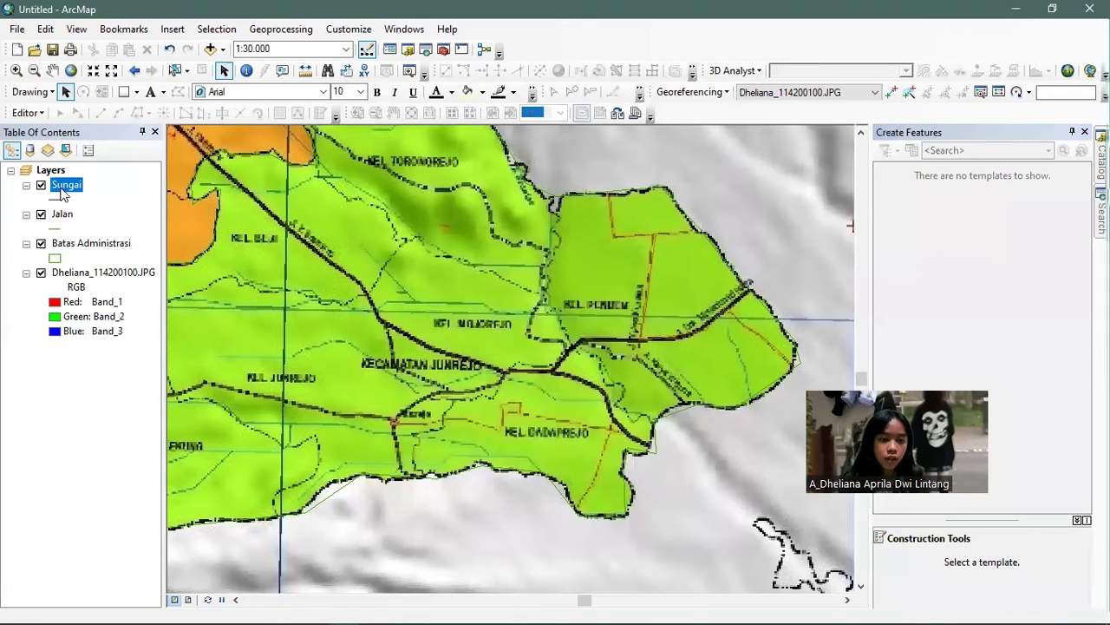
- Start an edit session and select the Sungai feature template
{"action": "right_click", "coordinate": [63, 192]}
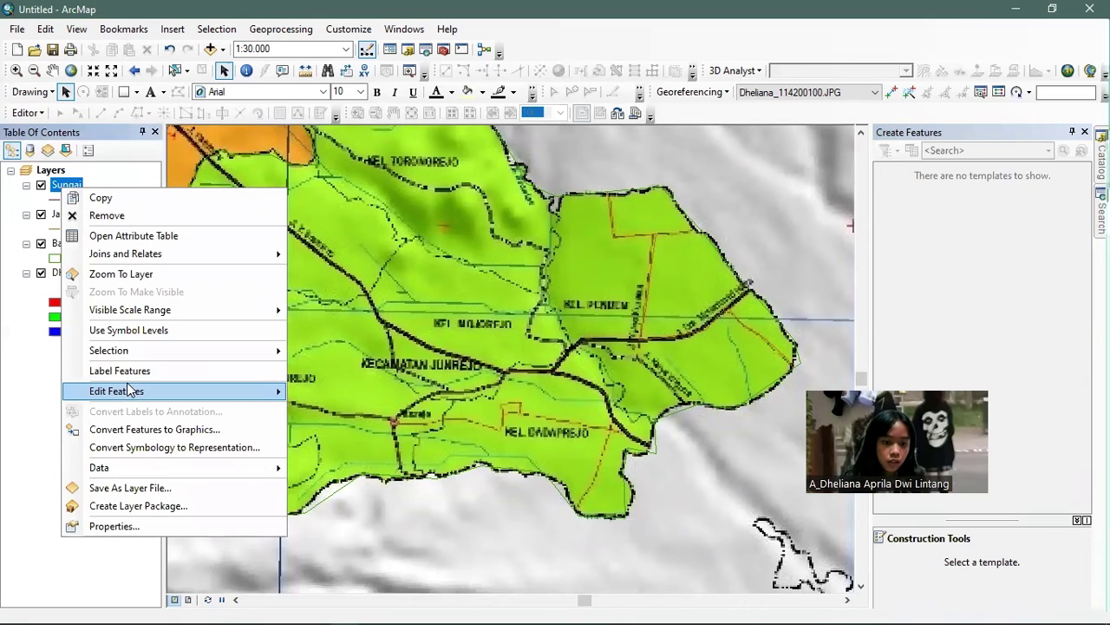
{"action": "mouse_move", "coordinate": [134, 391]}
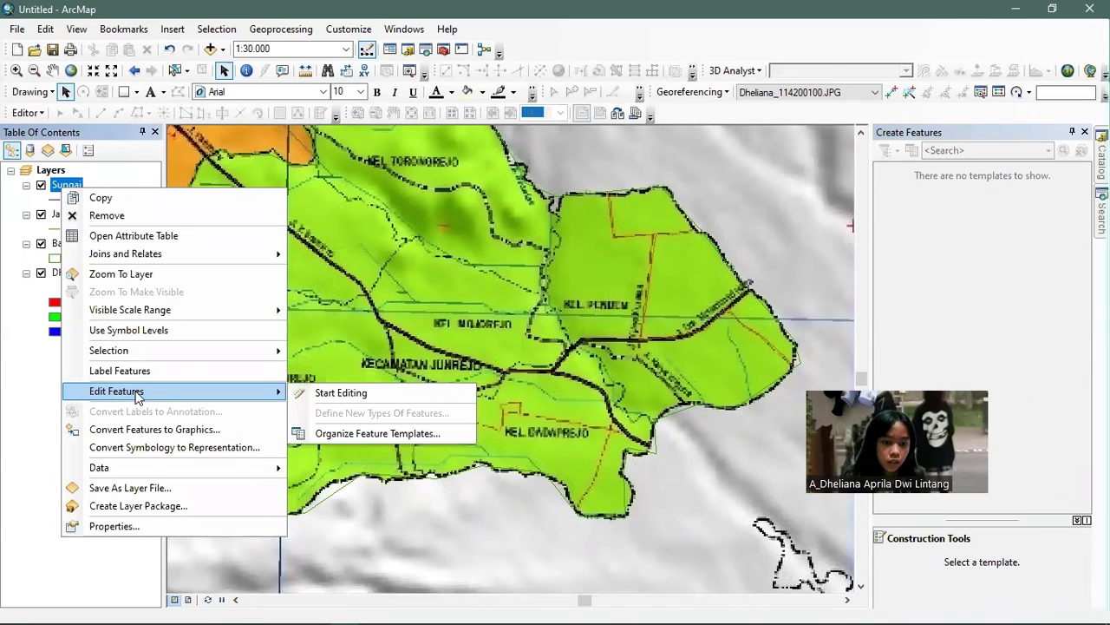
{"action": "left_click", "coordinate": [326, 395]}
{"action": "left_click", "coordinate": [909, 254]}
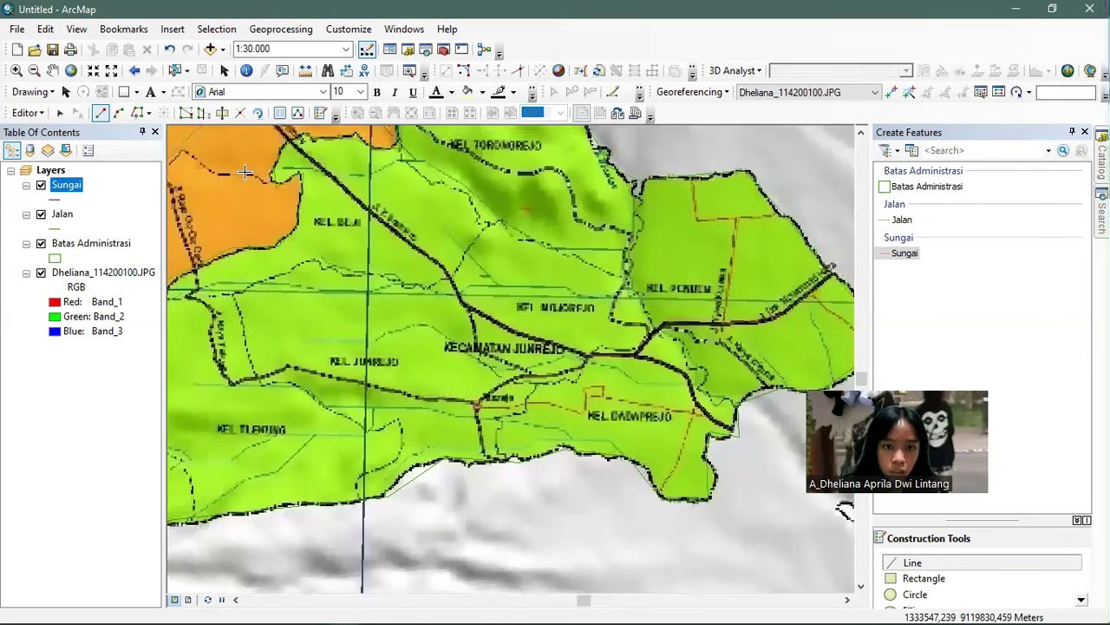
- Trace the river line eastward with seven vertices along its course
{"action": "left_click", "coordinate": [274, 171]}
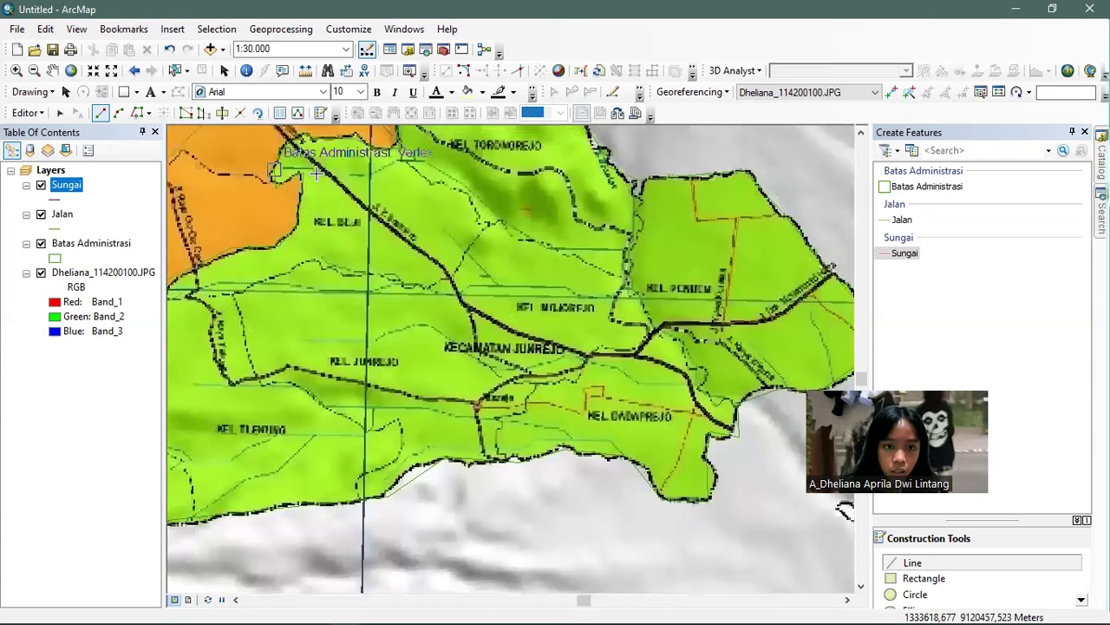
{"action": "left_click", "coordinate": [337, 175]}
{"action": "left_click", "coordinate": [387, 168]}
{"action": "left_click", "coordinate": [467, 187]}
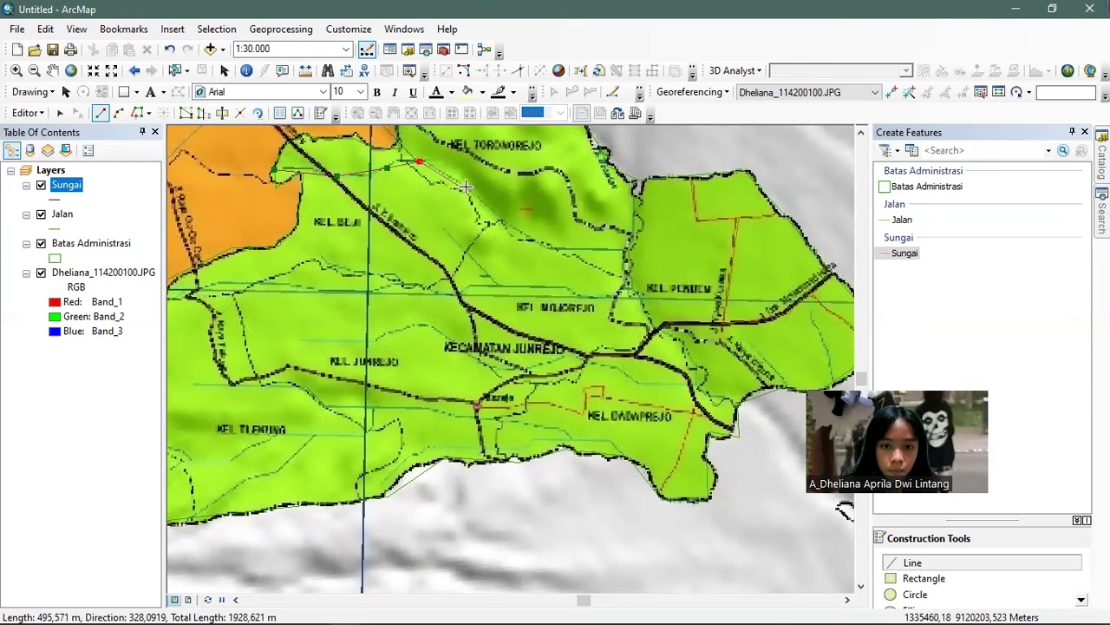
{"action": "left_click", "coordinate": [510, 223]}
{"action": "left_click", "coordinate": [552, 251]}
{"action": "left_click", "coordinate": [604, 264]}
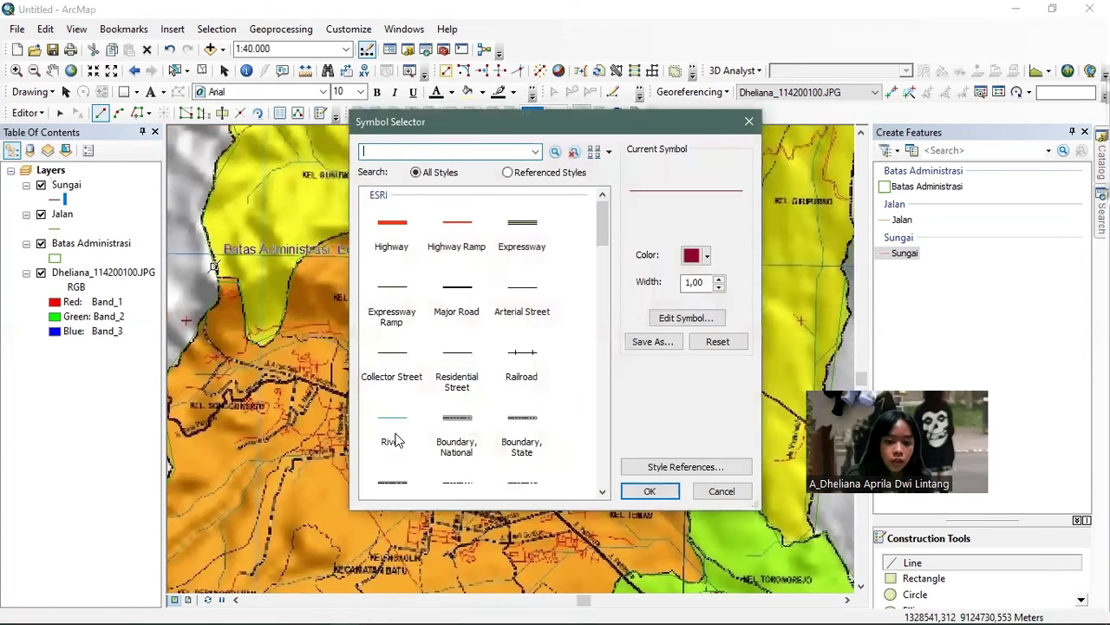
- Give Sungai the blue River symbol and Jalan a red Highway line of width 1
{"action": "left_click", "coordinate": [391, 418]}
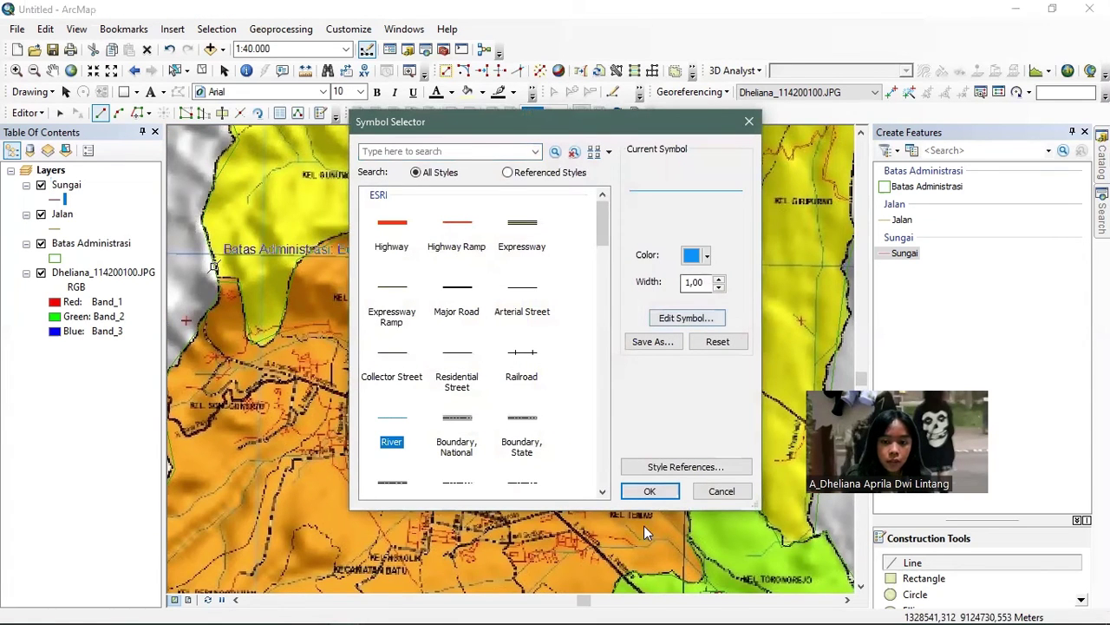
{"action": "left_click", "coordinate": [634, 492]}
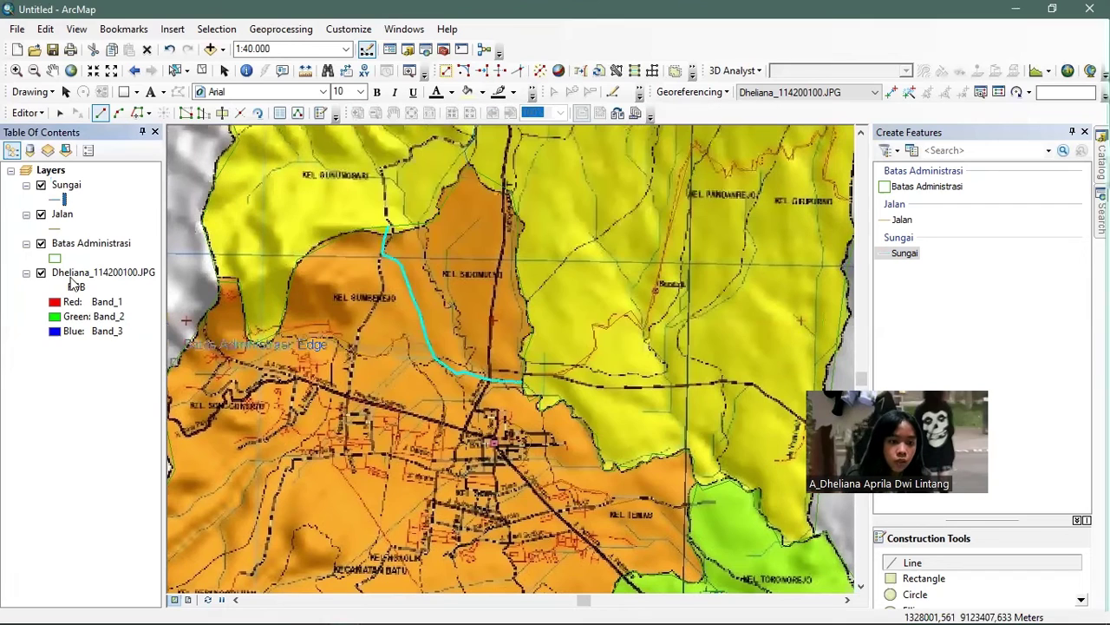
{"action": "left_click", "coordinate": [54, 233]}
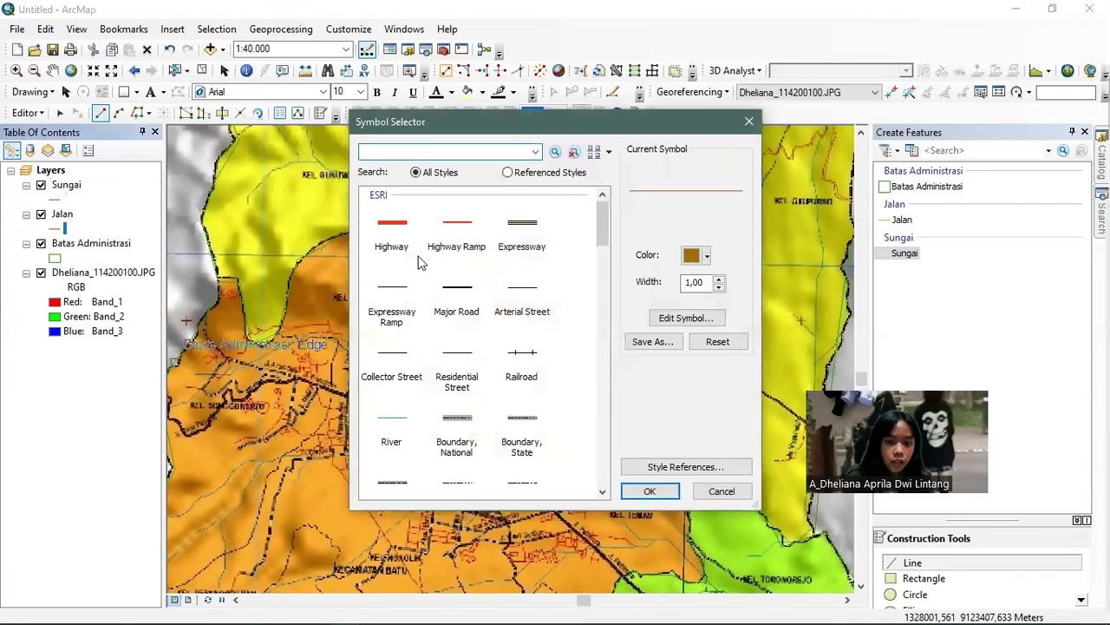
{"action": "left_click", "coordinate": [391, 230]}
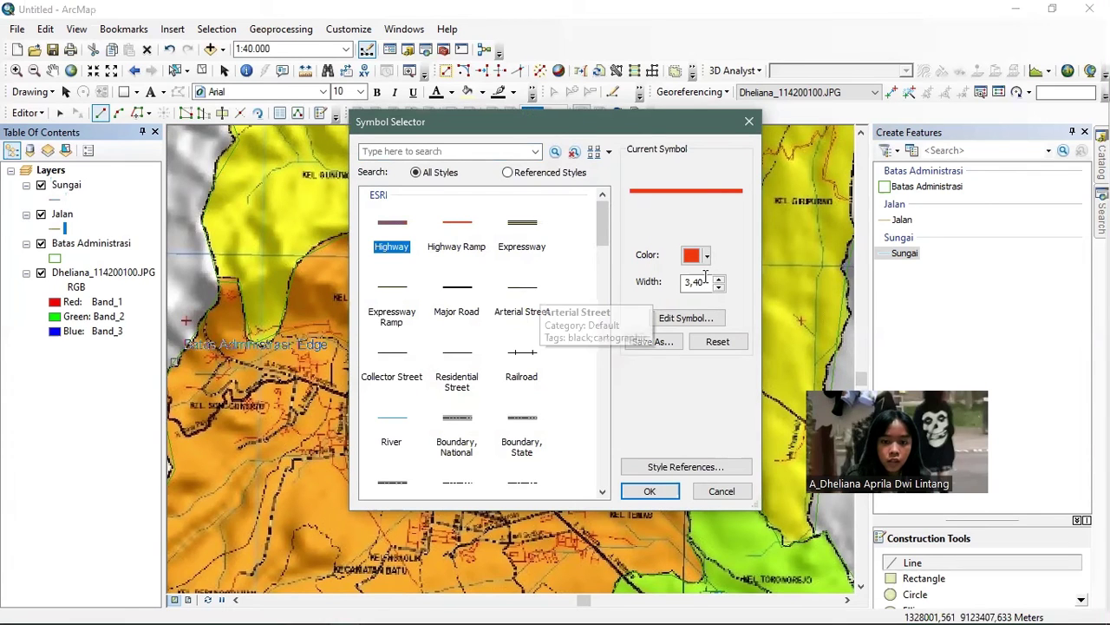
{"action": "double_click", "coordinate": [666, 283]}
{"action": "type", "text": "1"}
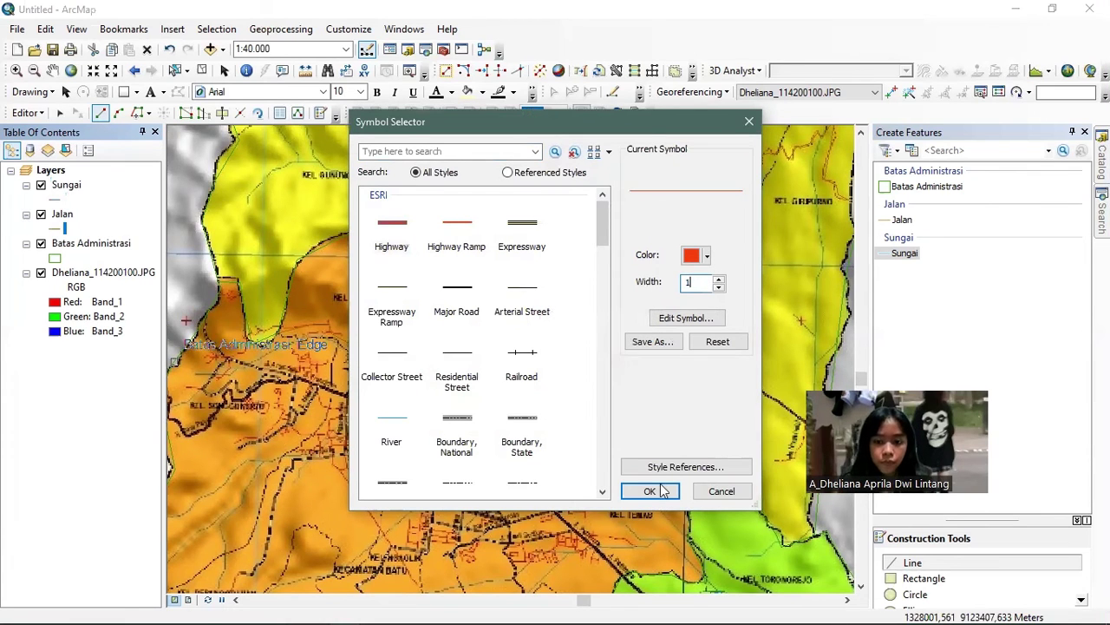
{"action": "left_click", "coordinate": [650, 491]}
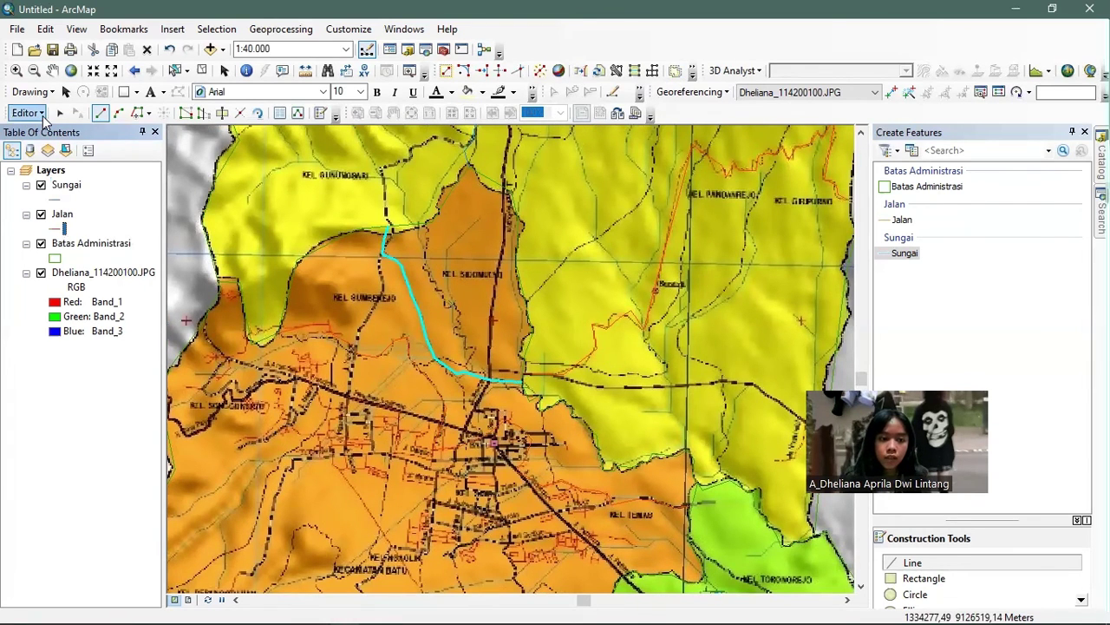
- Stop the Sungai edit session and open the Catalog to view the project folder's shapefiles
{"action": "left_click", "coordinate": [39, 113]}
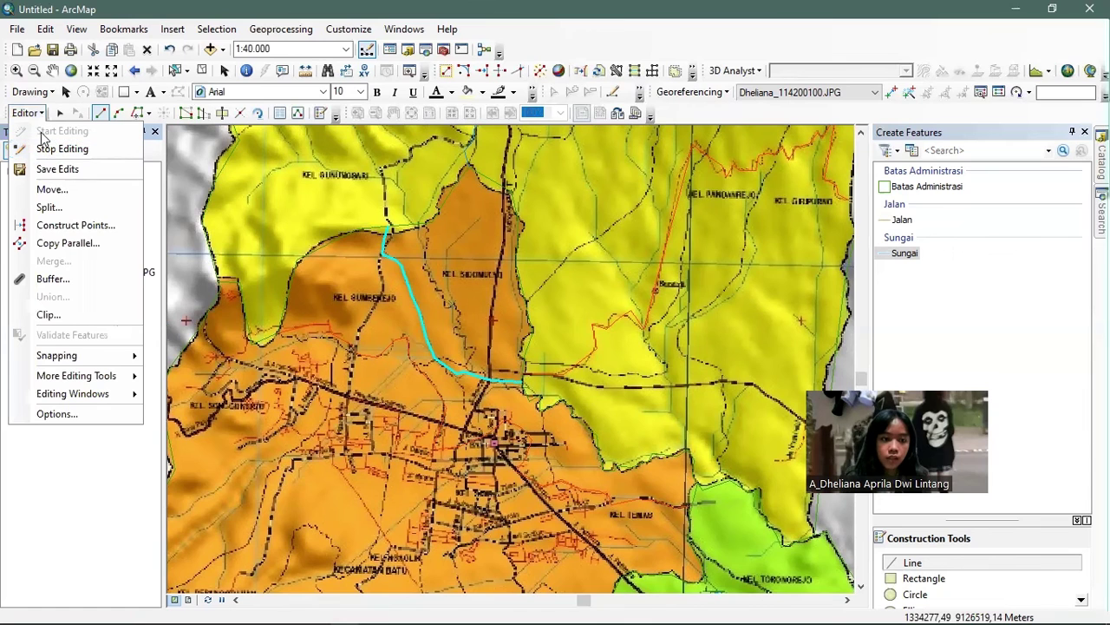
{"action": "left_click", "coordinate": [41, 116]}
{"action": "left_click", "coordinate": [35, 113]}
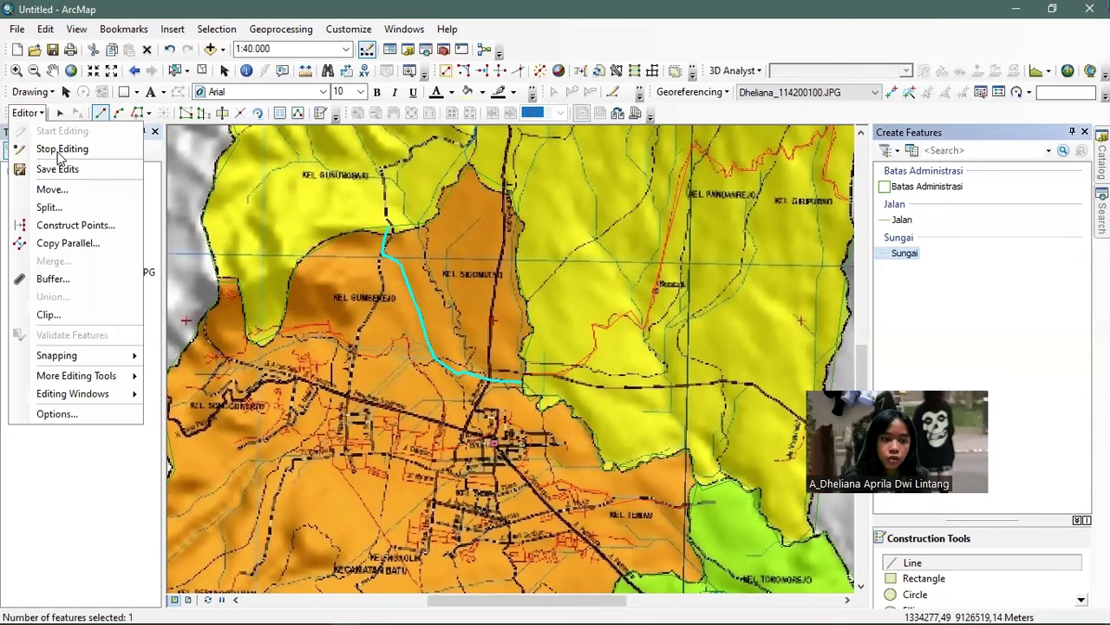
{"action": "left_click", "coordinate": [59, 149]}
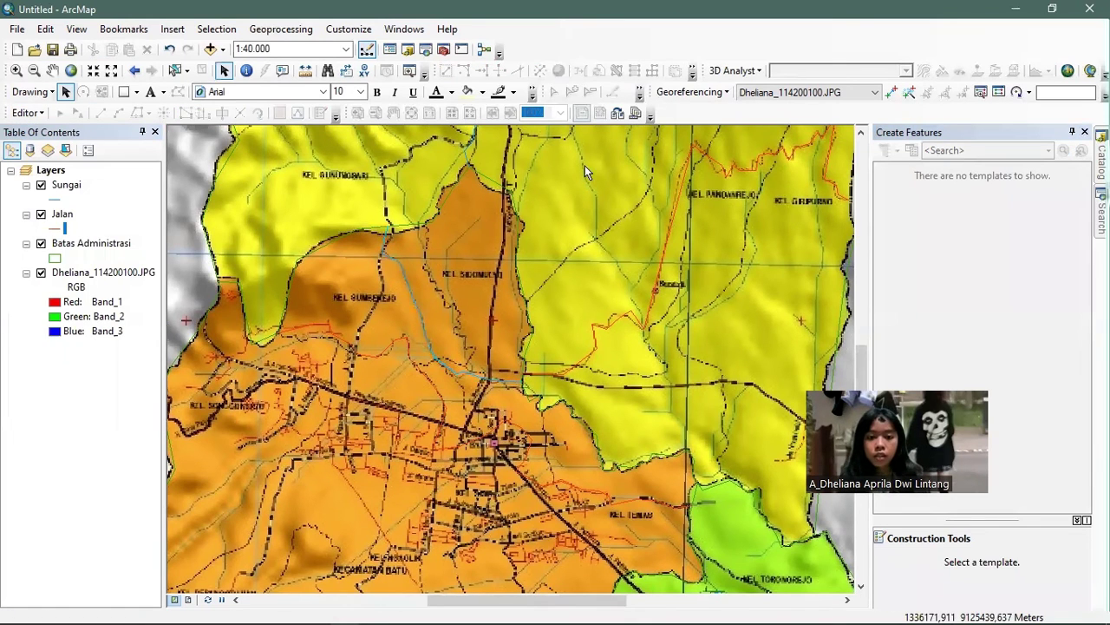
{"action": "left_click", "coordinate": [1102, 160]}
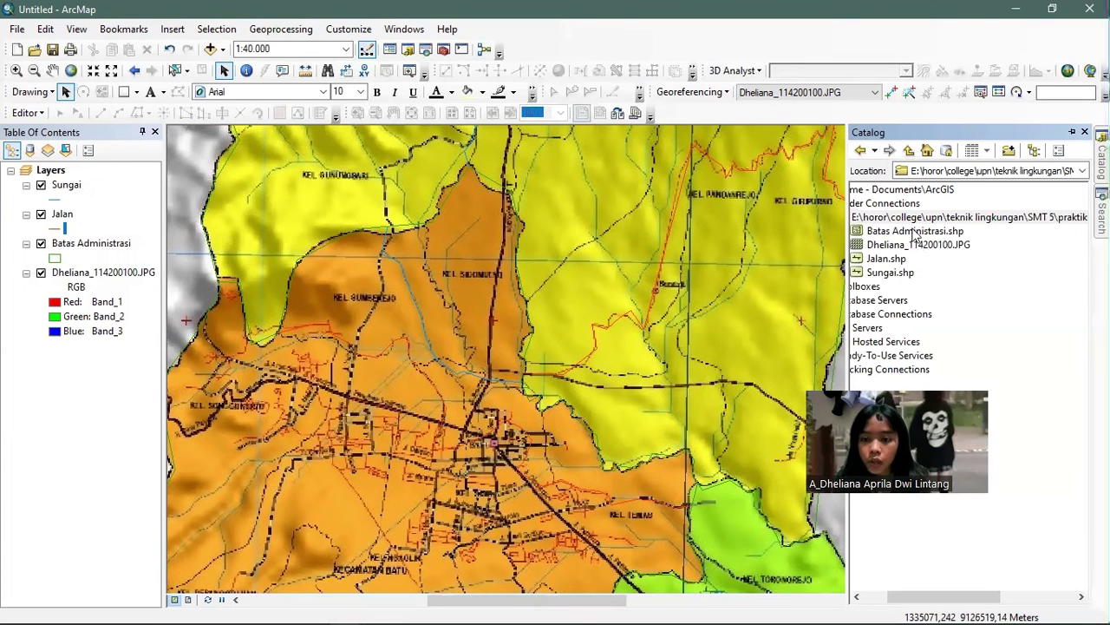
- Start a new shapefile in the project folder named Kecamatan
{"action": "right_click", "coordinate": [918, 219]}
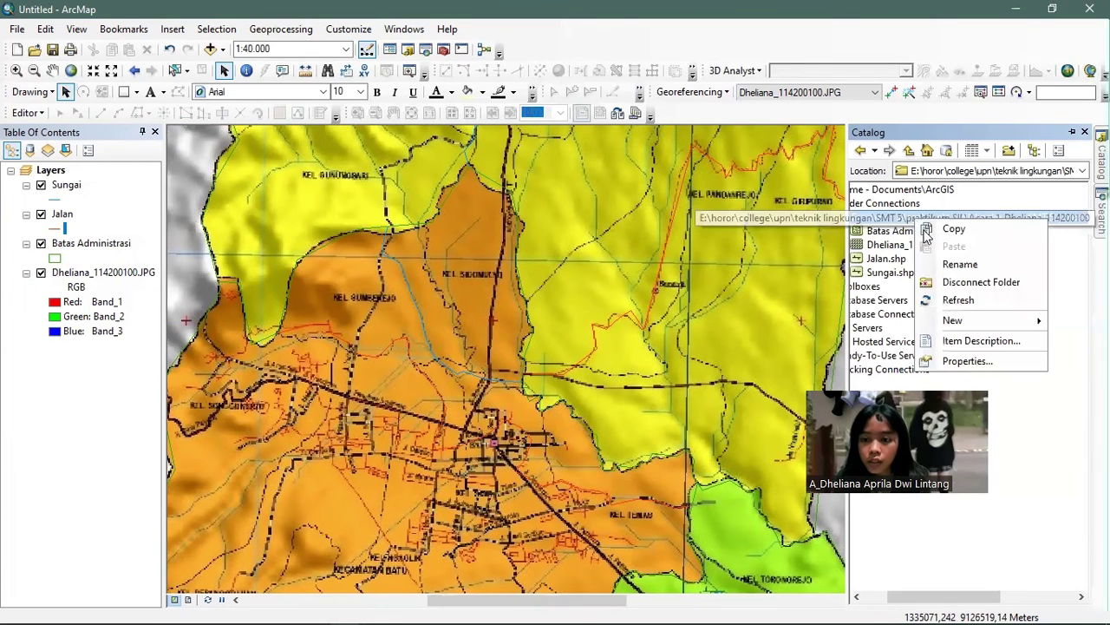
{"action": "mouse_move", "coordinate": [960, 324]}
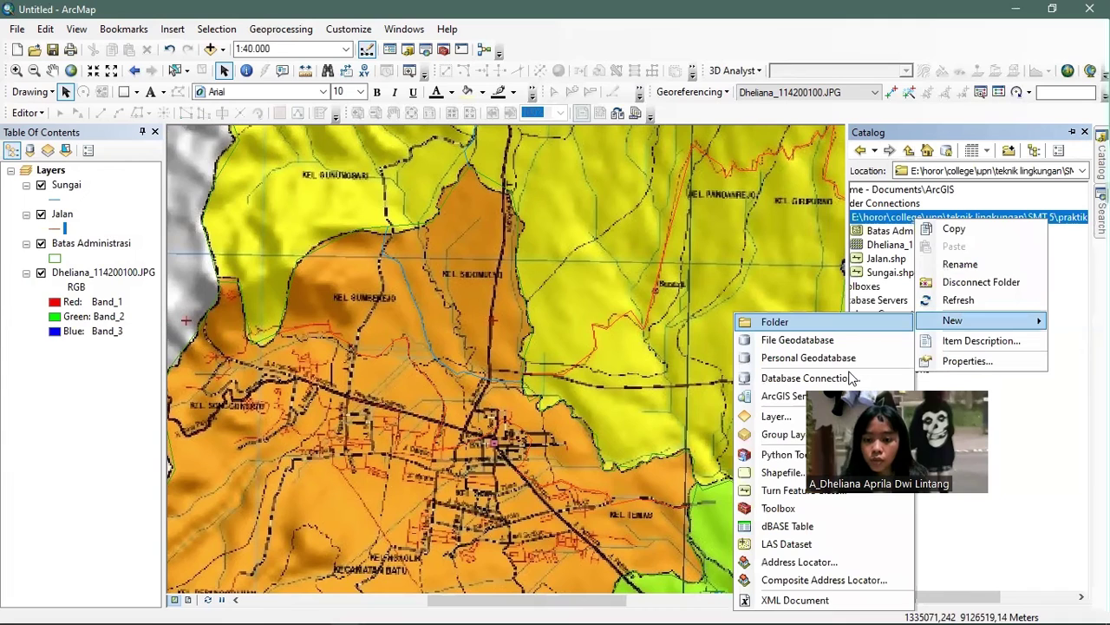
{"action": "left_click", "coordinate": [798, 473]}
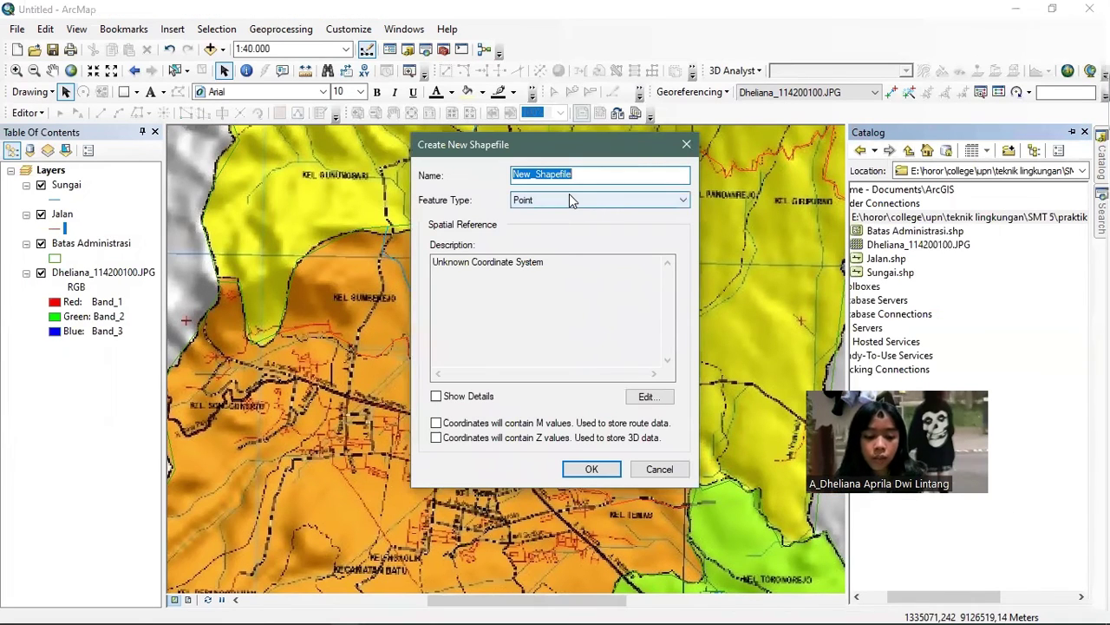
{"action": "type", "text": "Ba"}
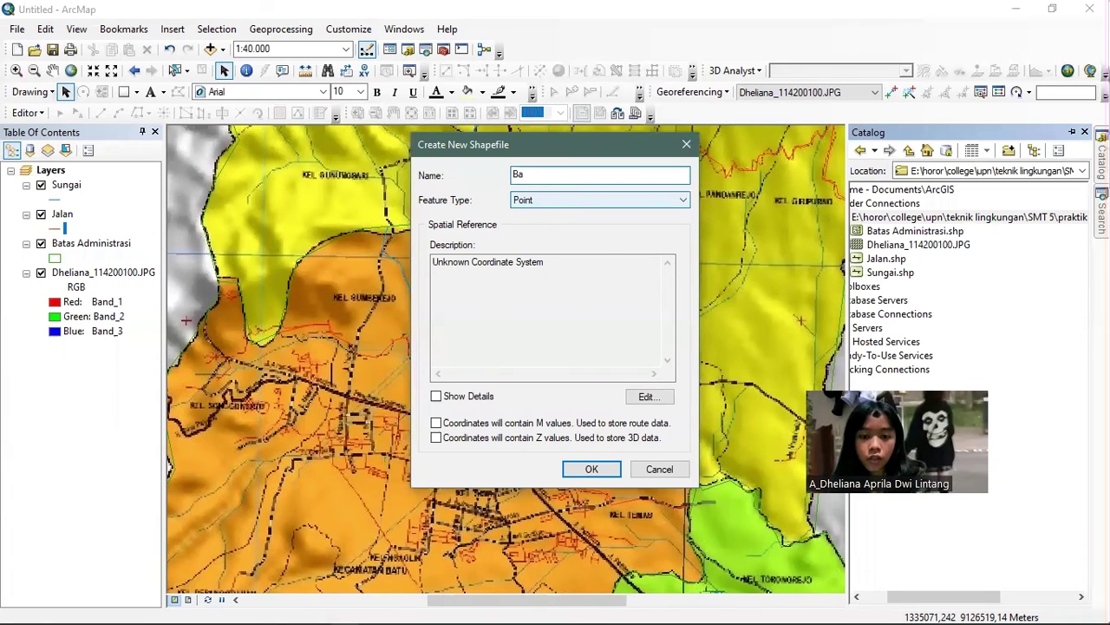
{"action": "key", "text": "BackSpace"}
{"action": "key", "text": "BackSpace"}
{"action": "type", "text": "K"}
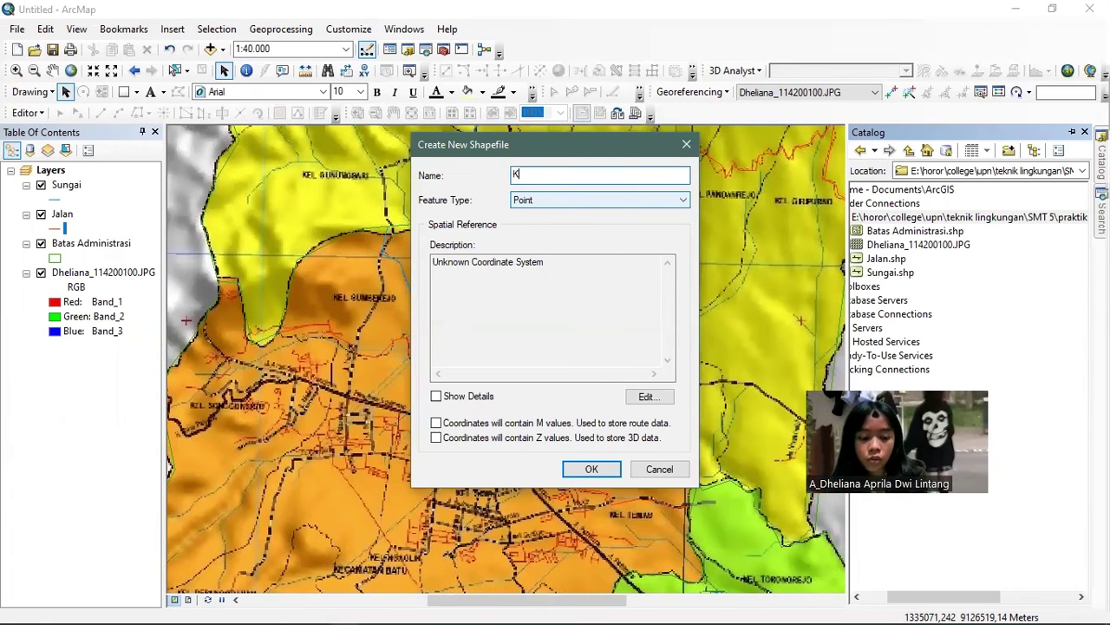
{"action": "type", "text": "ecem"}
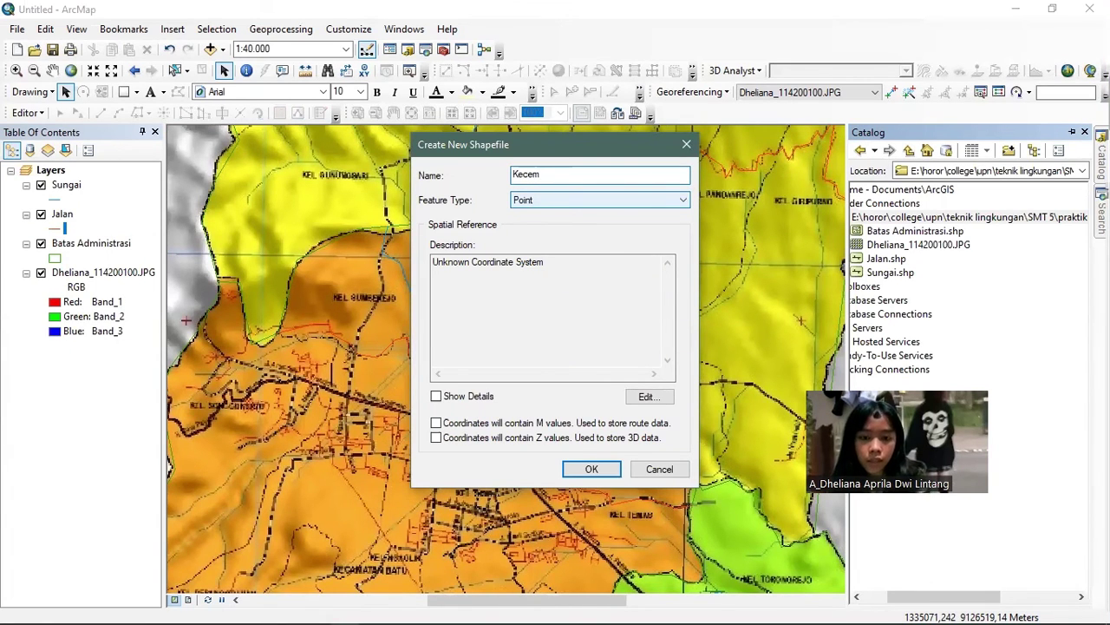
{"action": "key", "text": "BackSpace"}
{"action": "key", "text": "BackSpace"}
{"action": "type", "text": "a"}
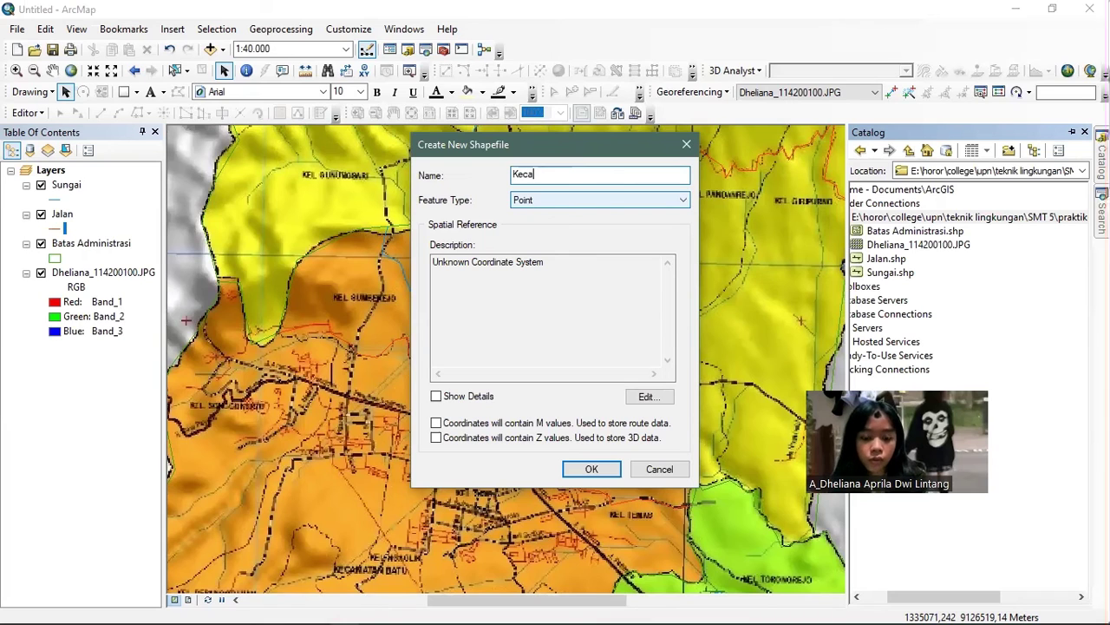
{"action": "type", "text": "matan"}
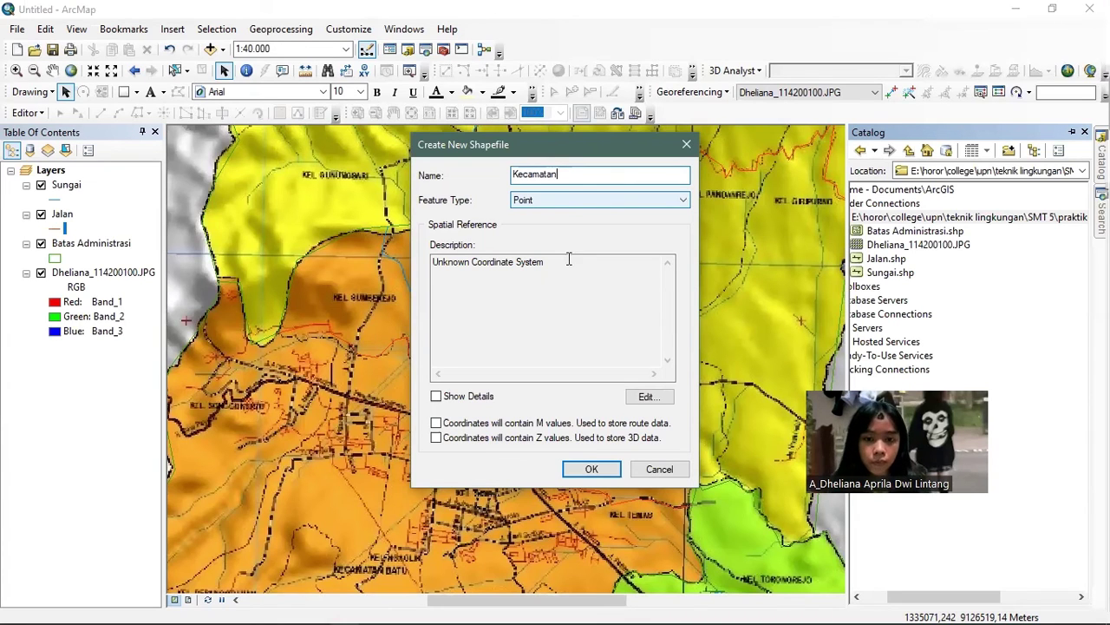
- Set the Kecamatan coordinate system to WGS 1984 UTM Zone 49S and confirm
{"action": "left_click", "coordinate": [649, 396]}
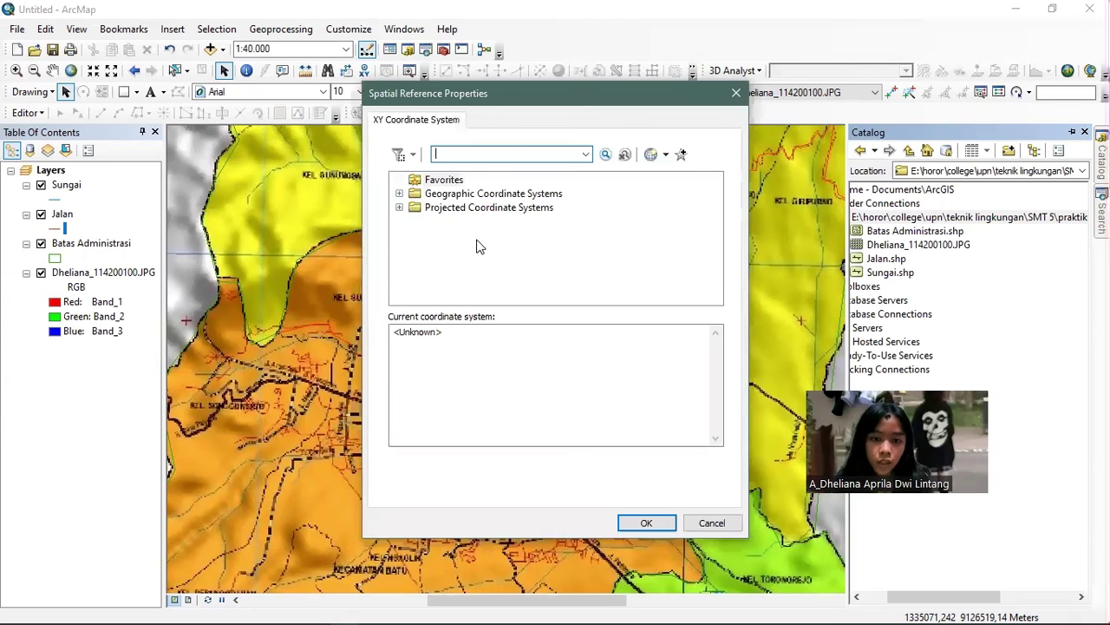
{"action": "left_click", "coordinate": [399, 207]}
{"action": "left_click", "coordinate": [415, 263]}
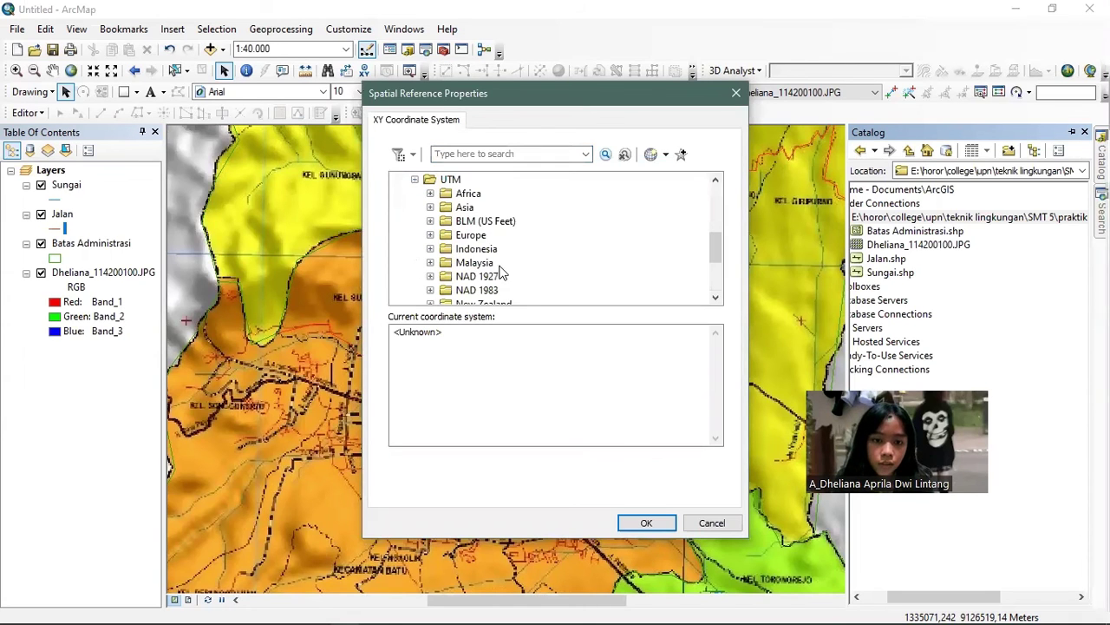
{"action": "scroll", "coordinate": [446, 262], "scroll_direction": "down", "scroll_amount": 3}
{"action": "double_click", "coordinate": [451, 264]}
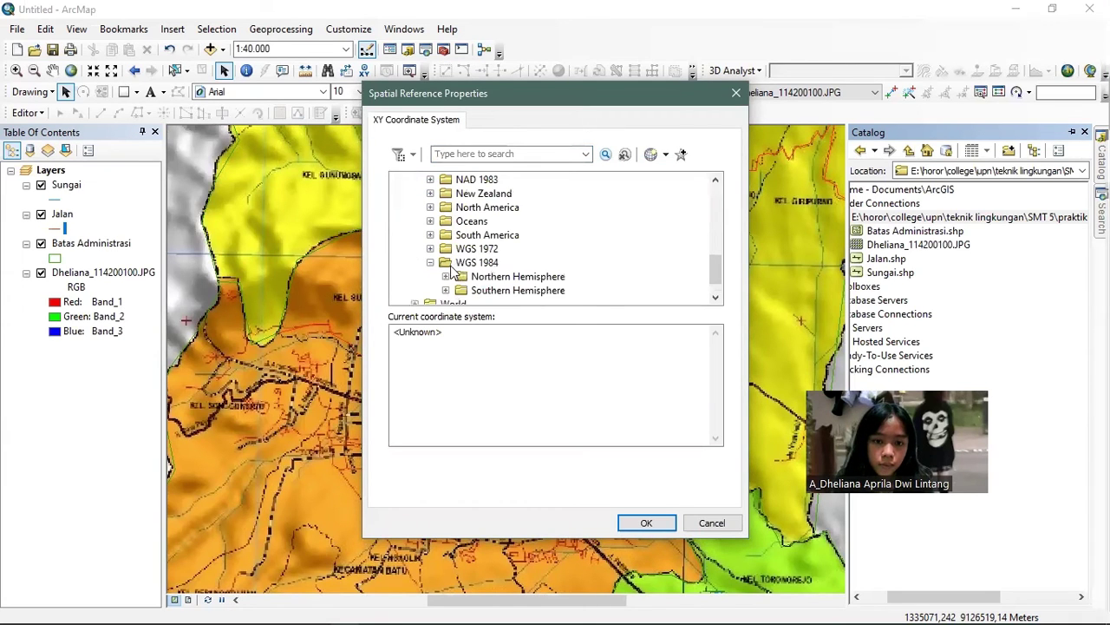
{"action": "left_click", "coordinate": [445, 290]}
{"action": "scroll", "coordinate": [473, 265], "scroll_direction": "down", "scroll_amount": 9}
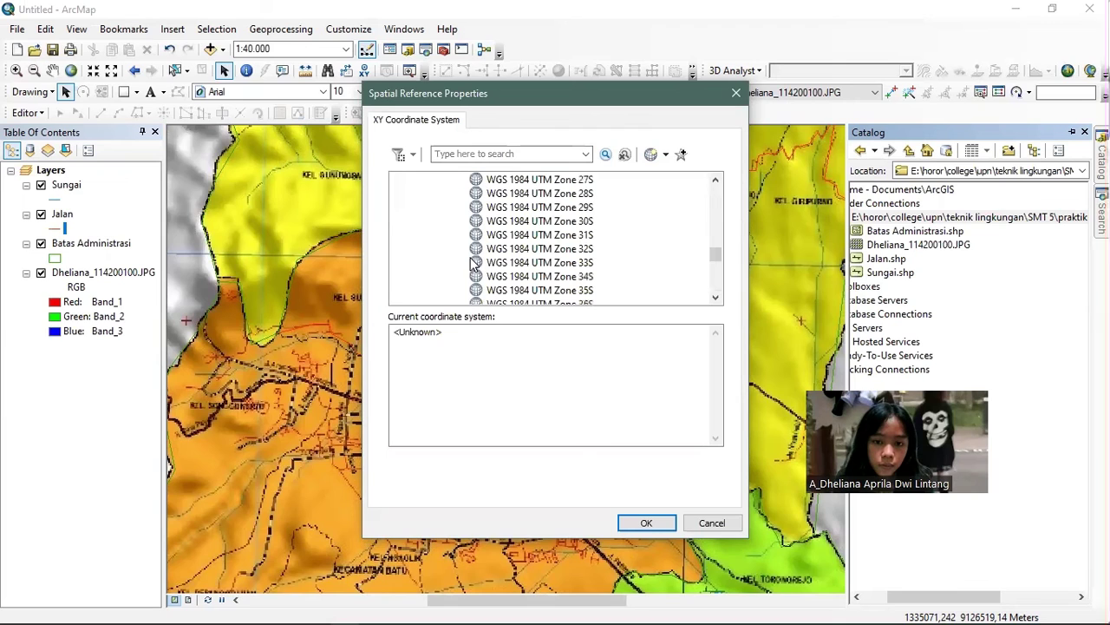
{"action": "scroll", "coordinate": [511, 249], "scroll_direction": "down", "scroll_amount": 9}
{"action": "scroll", "coordinate": [573, 201], "scroll_direction": "up", "scroll_amount": 3}
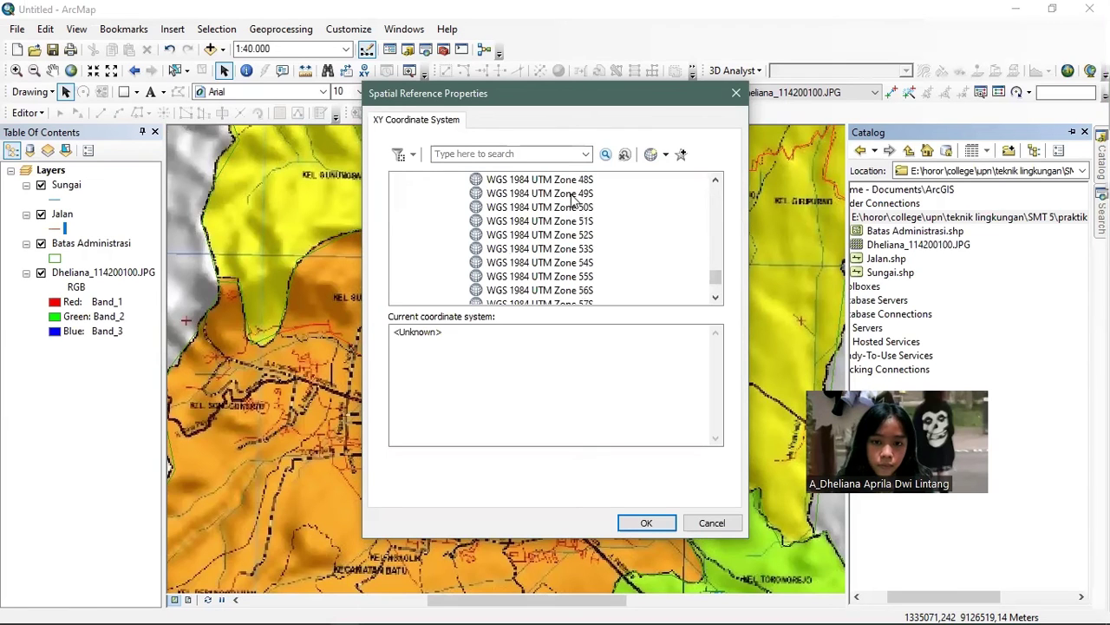
{"action": "scroll", "coordinate": [568, 226], "scroll_direction": "up", "scroll_amount": 1}
{"action": "left_click", "coordinate": [562, 235]}
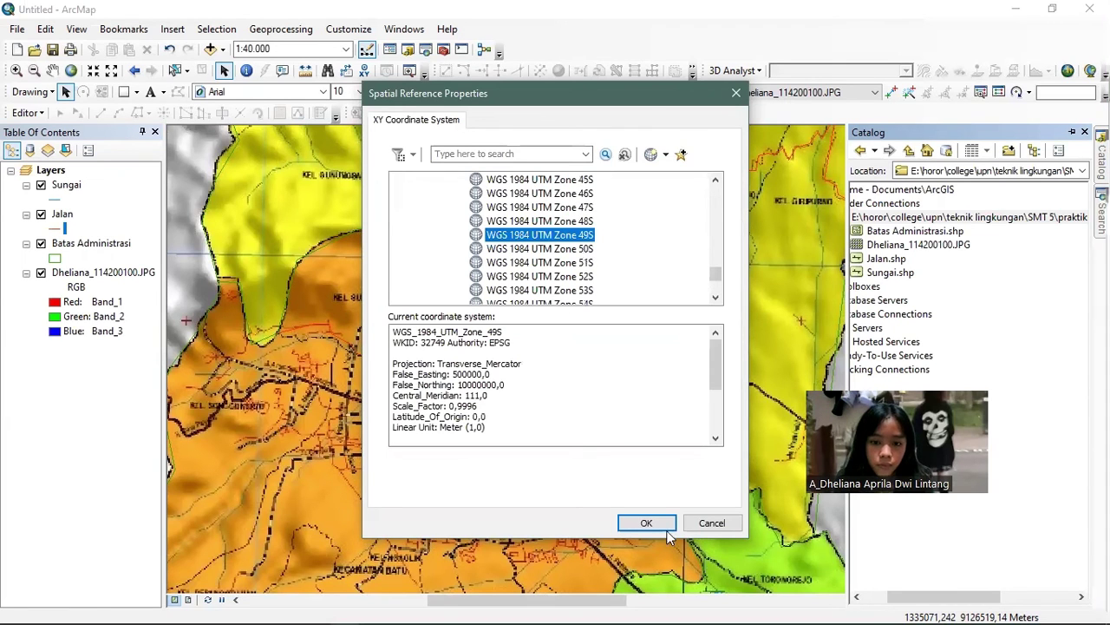
{"action": "left_click", "coordinate": [665, 522]}
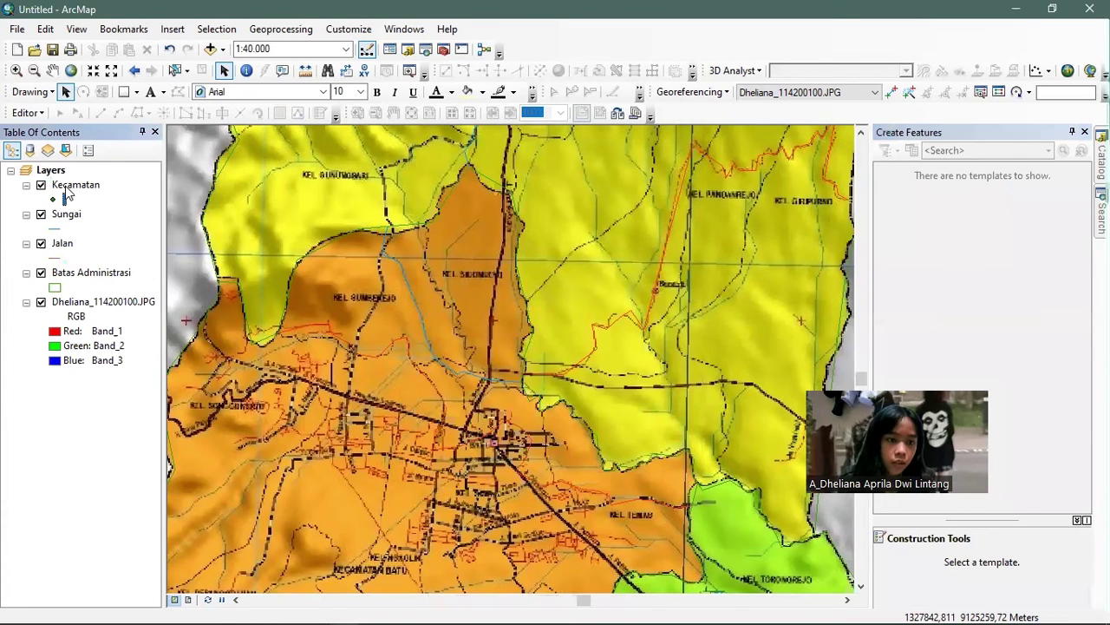
- Start editing and add a Kecamatan point inside the yellow district using its template
{"action": "right_click", "coordinate": [68, 192]}
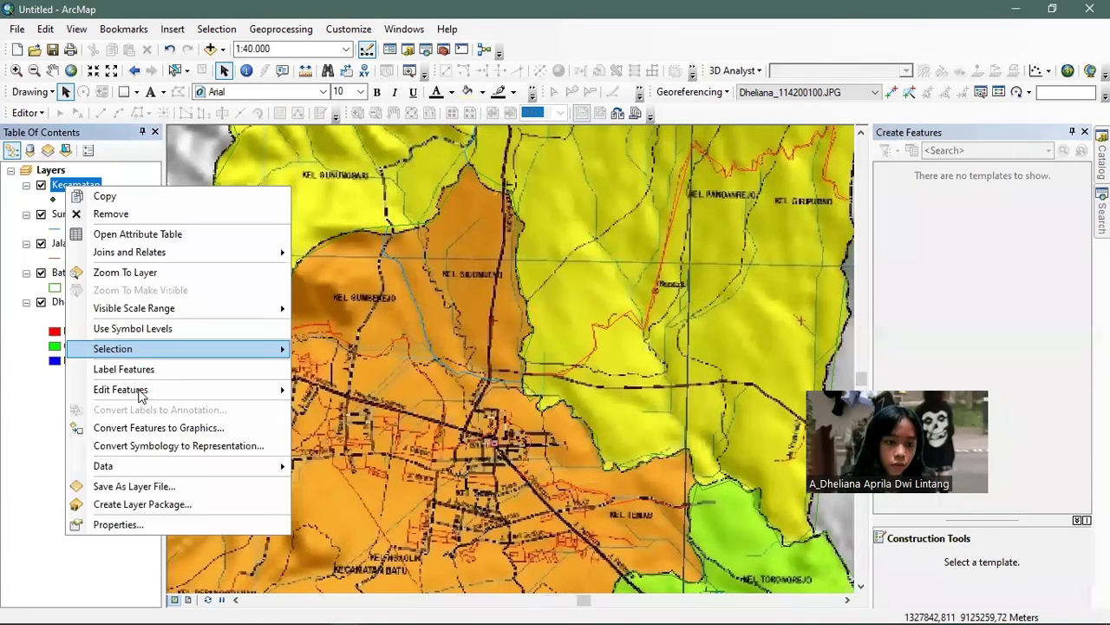
{"action": "mouse_move", "coordinate": [251, 396]}
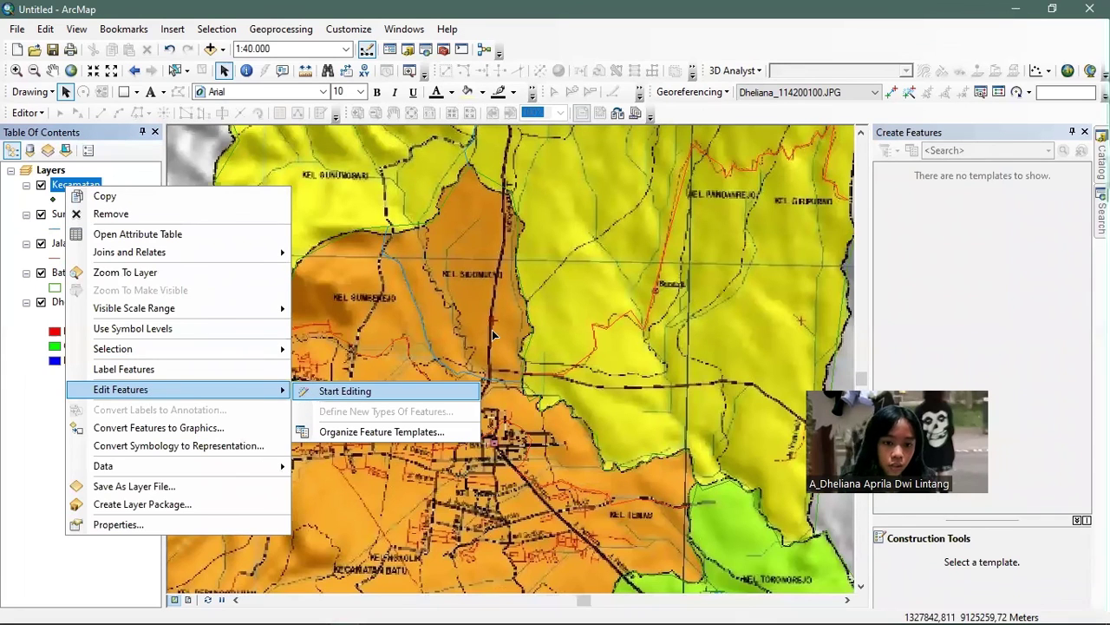
{"action": "key", "text": "Return"}
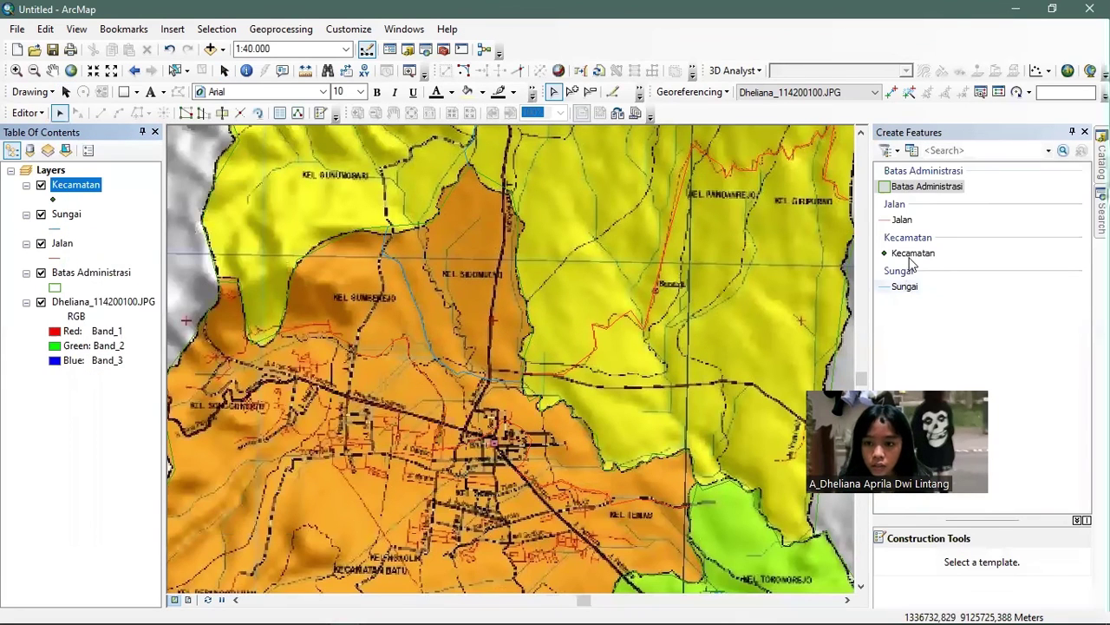
{"action": "left_click", "coordinate": [912, 254]}
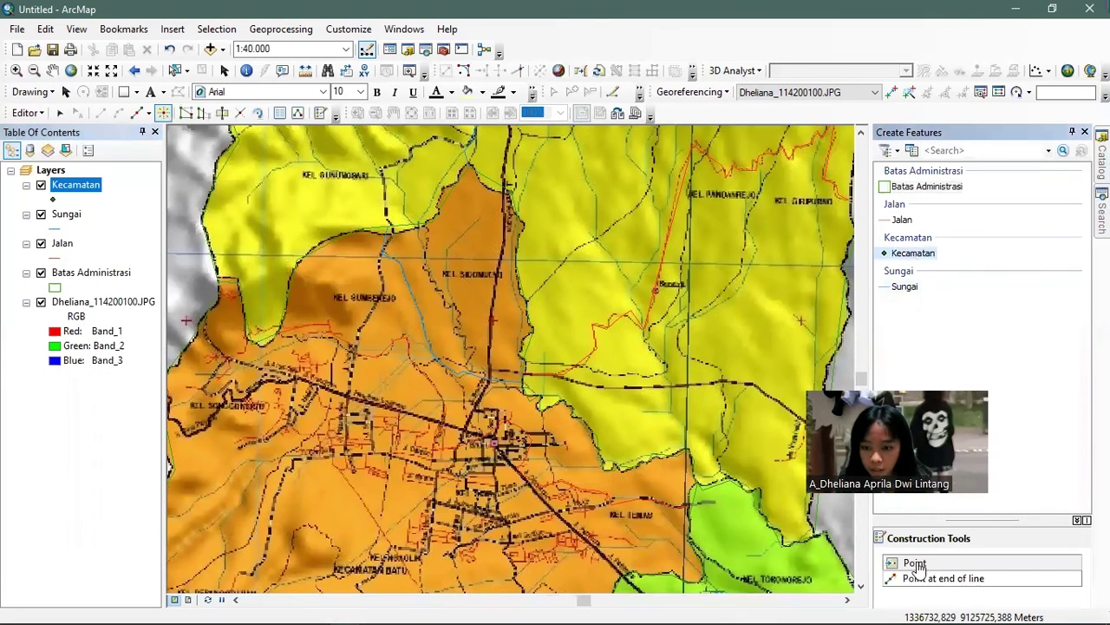
{"action": "left_click", "coordinate": [605, 399]}
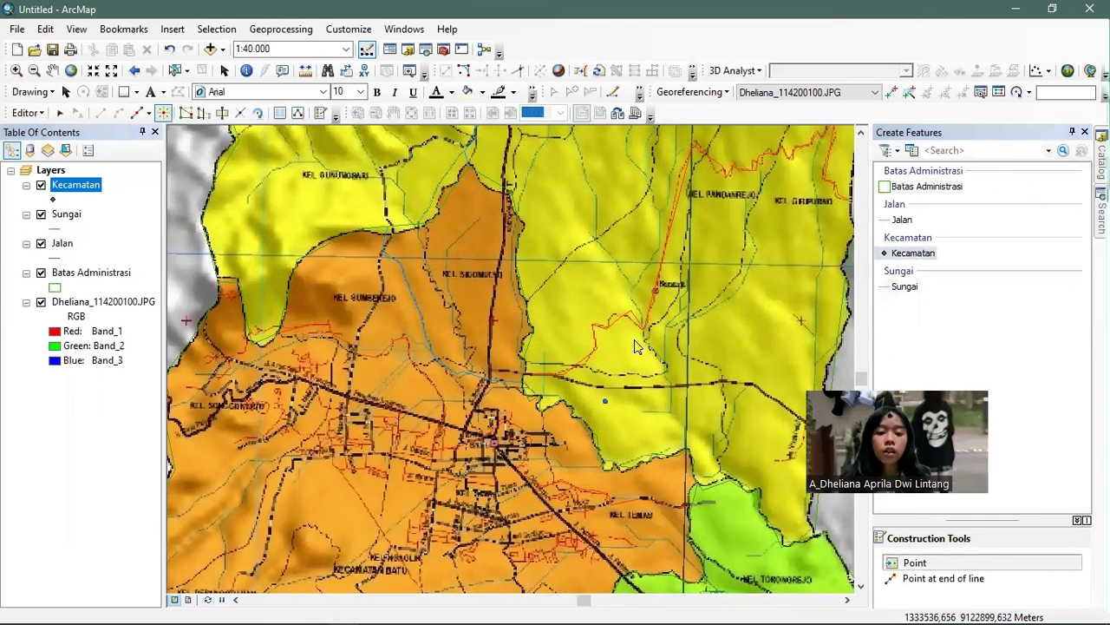
{"action": "left_click_drag", "start_coordinate": [473, 408], "coordinate": [547, 293]}
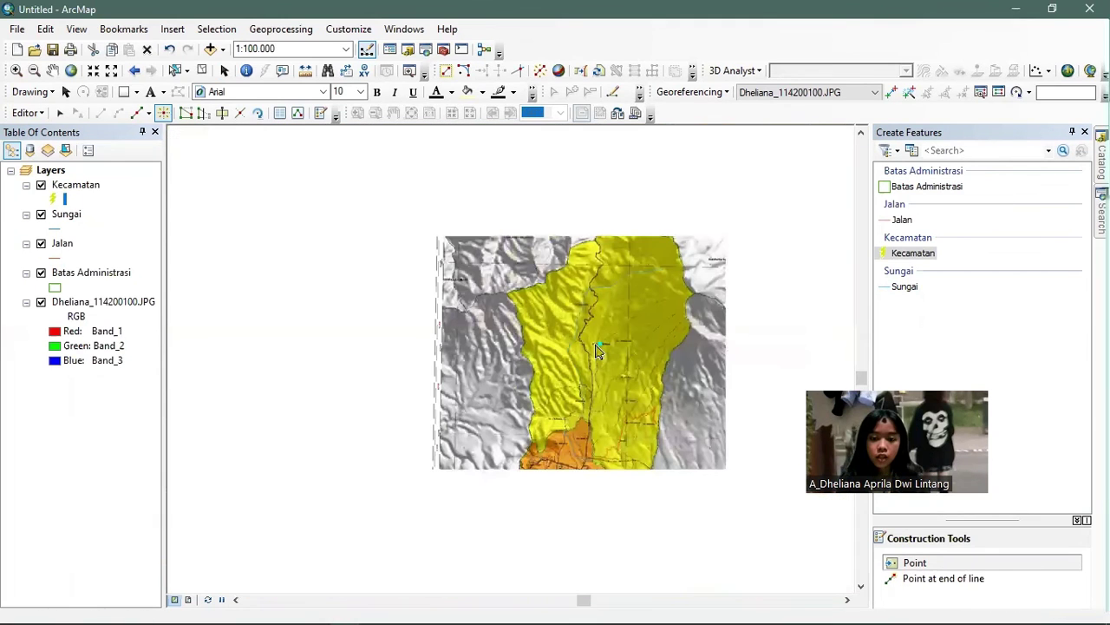
{"action": "scroll", "coordinate": [596, 350], "scroll_direction": "up", "scroll_amount": 1}
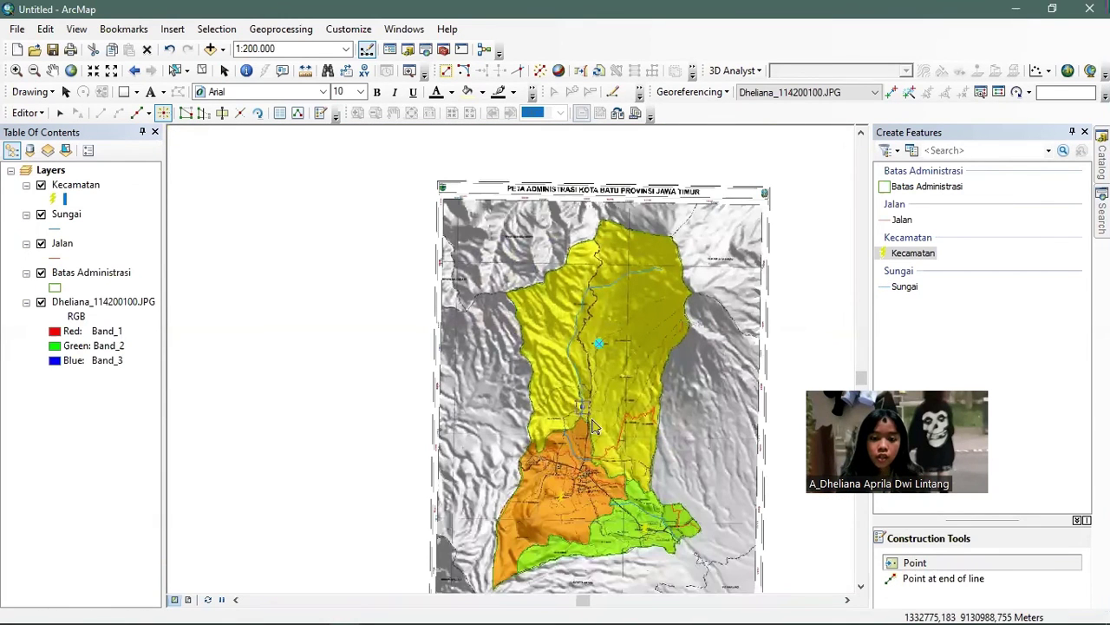
{"action": "left_click_drag", "start_coordinate": [598, 403], "coordinate": [568, 355]}
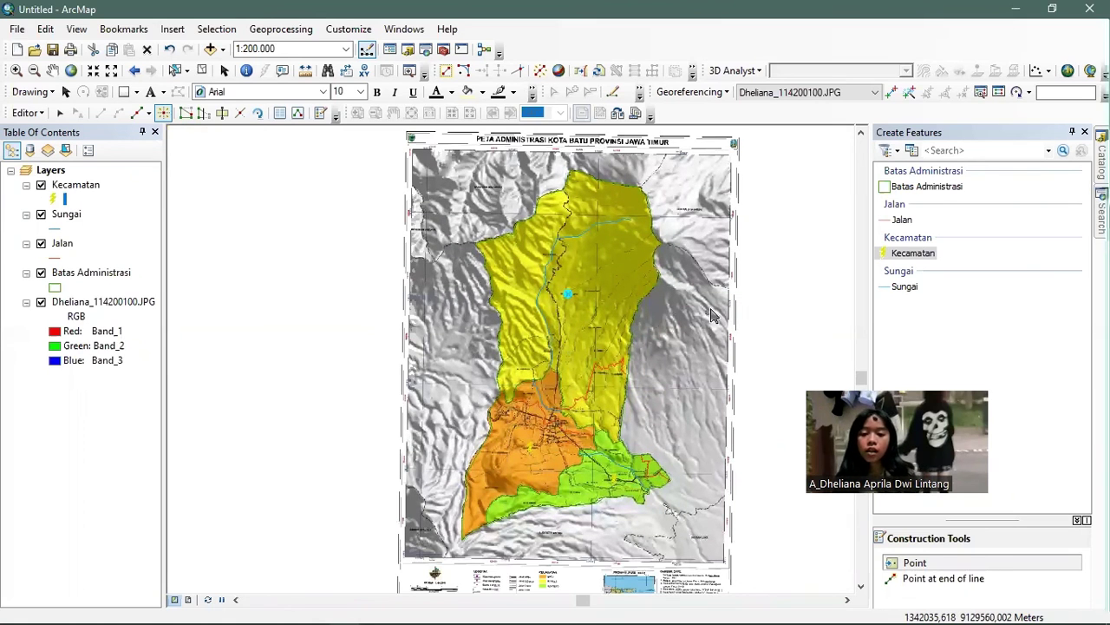
{"action": "left_click", "coordinate": [665, 224]}
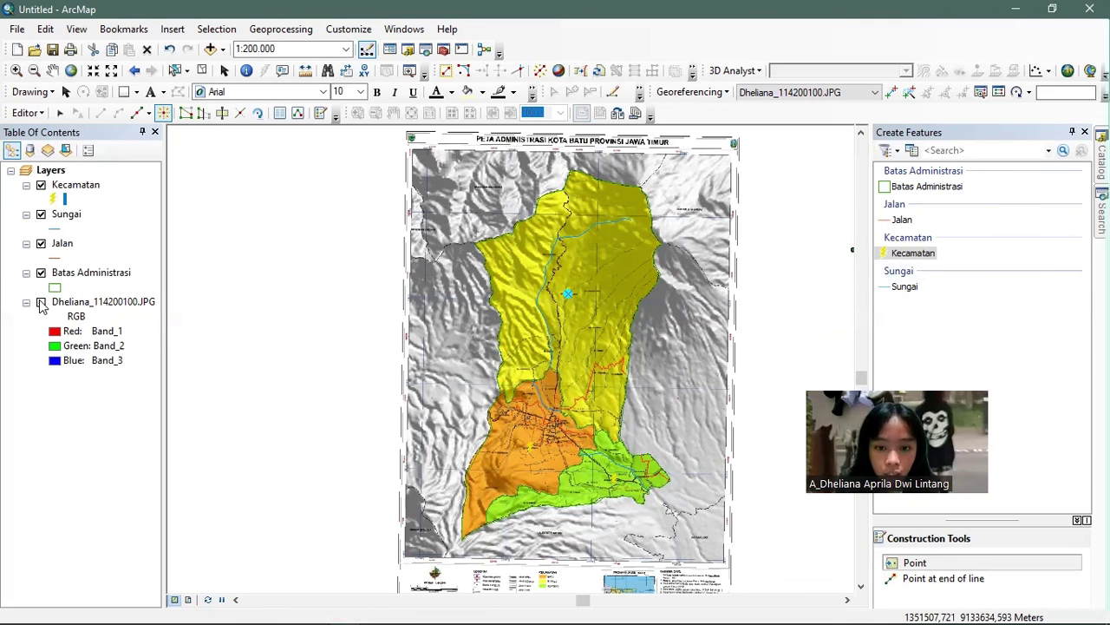
{"action": "left_click", "coordinate": [41, 302]}
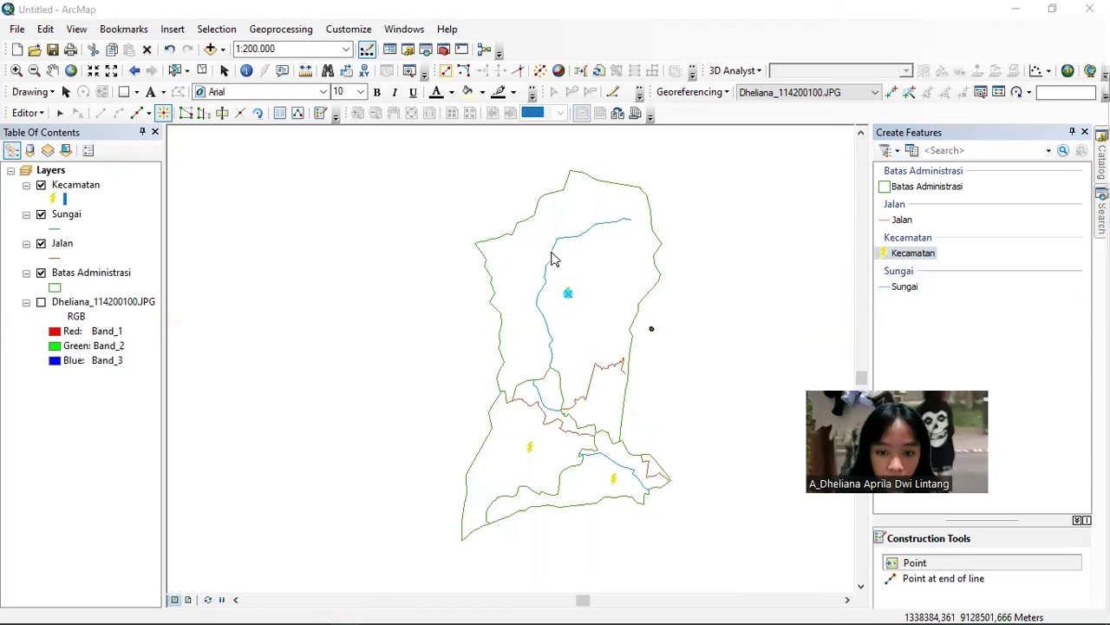